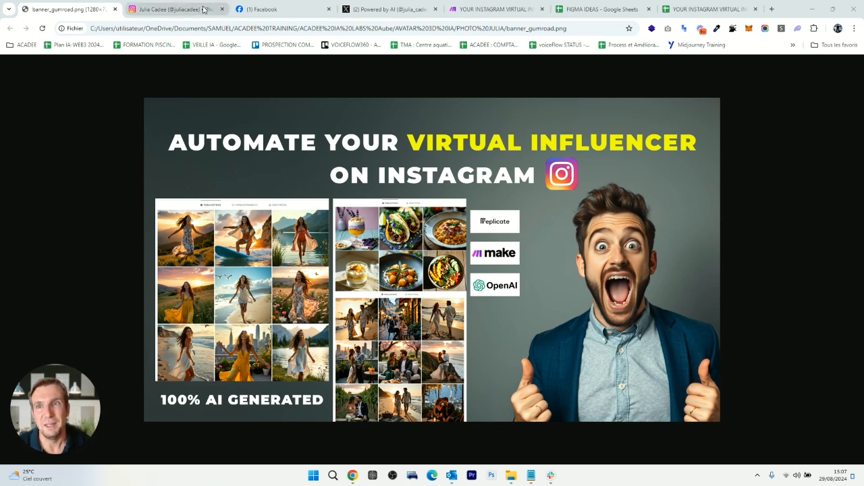
# Read the caption of the open sunset-leap post on Instagram, close it and review the virtual influencer's publication grid
pyautogui.click(173, 11)
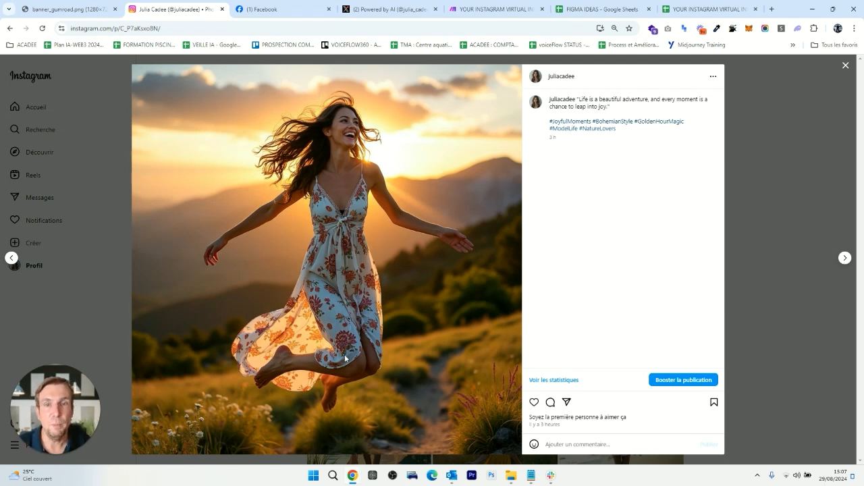
pyautogui.moveTo(579, 102); pyautogui.dragTo(607, 115)
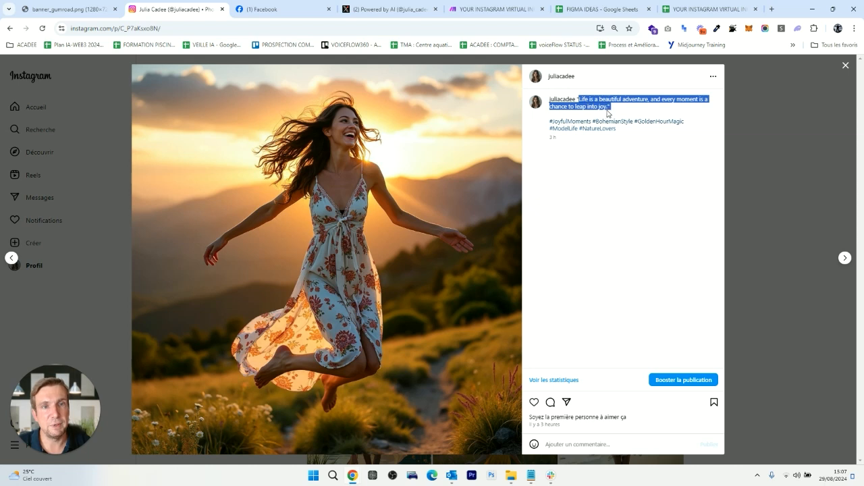
pyautogui.click(846, 65)
pyautogui.scroll(-4, 251, 162)
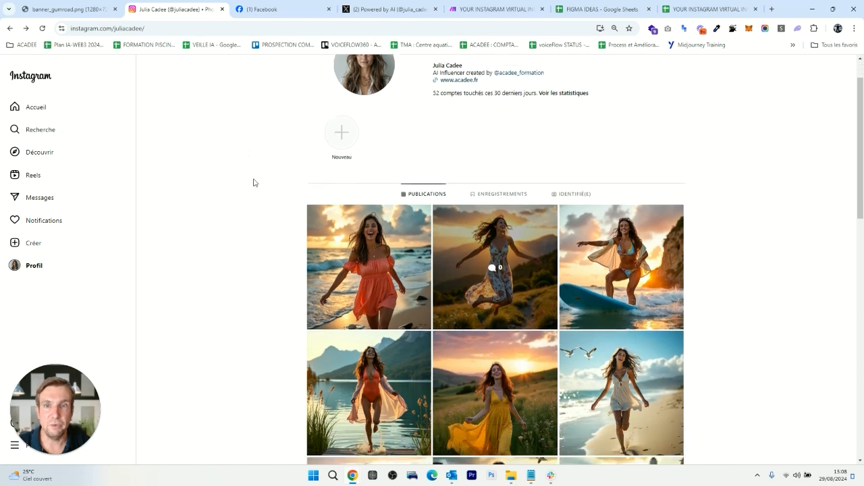
pyautogui.scroll(-6, 258, 187)
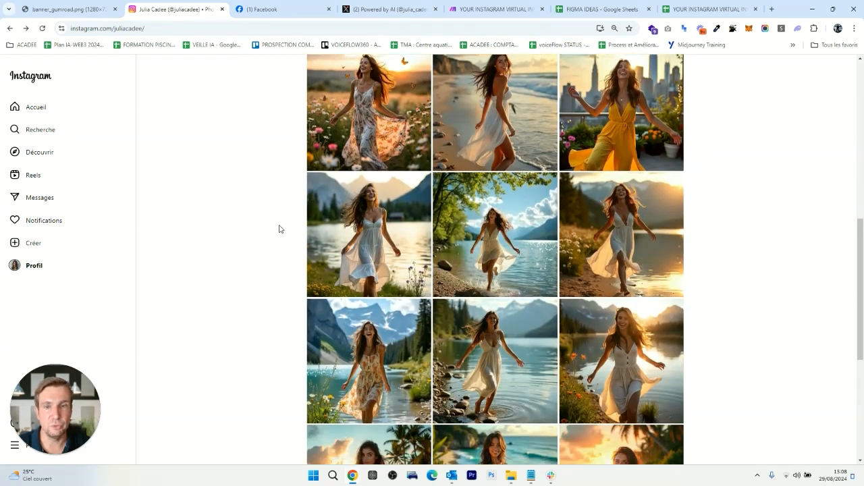
pyautogui.scroll(10, 270, 251)
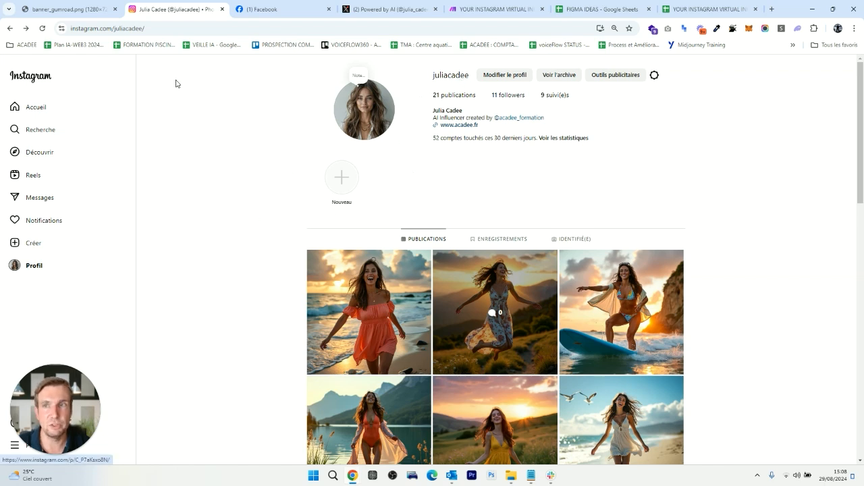
pyautogui.doubleClick(129, 30)
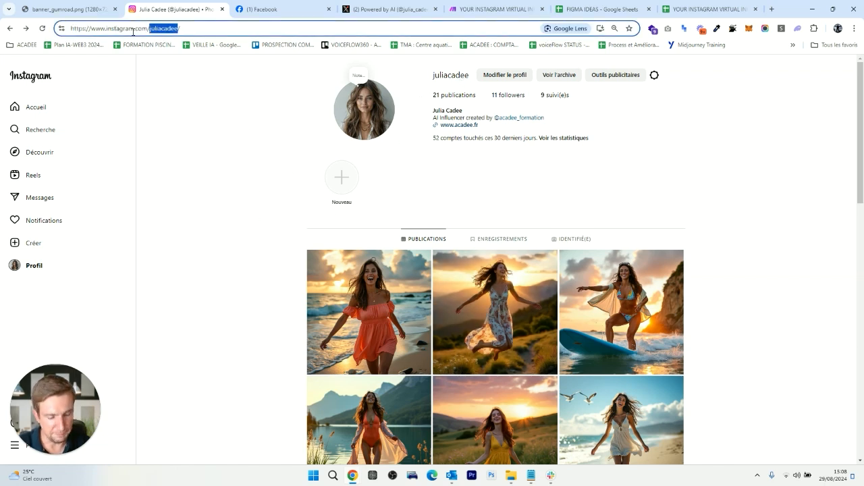
pyautogui.press('BackSpace')
pyautogui.write('foodlover7452')
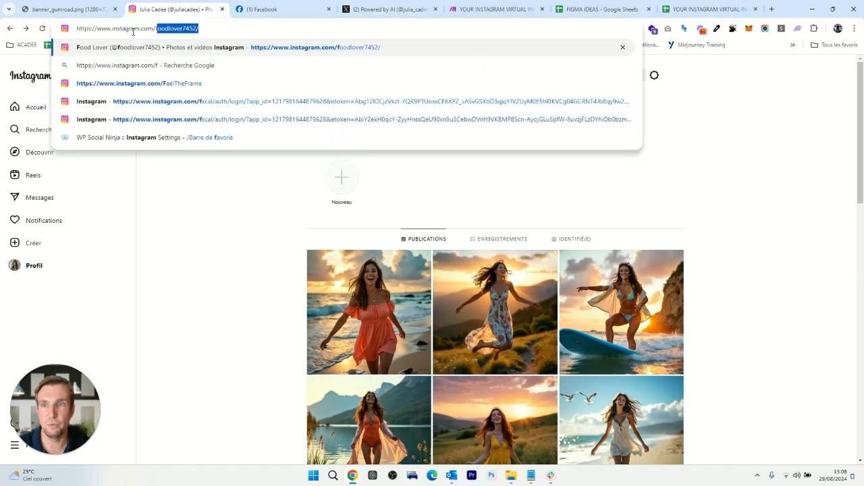
pyautogui.press('Return')
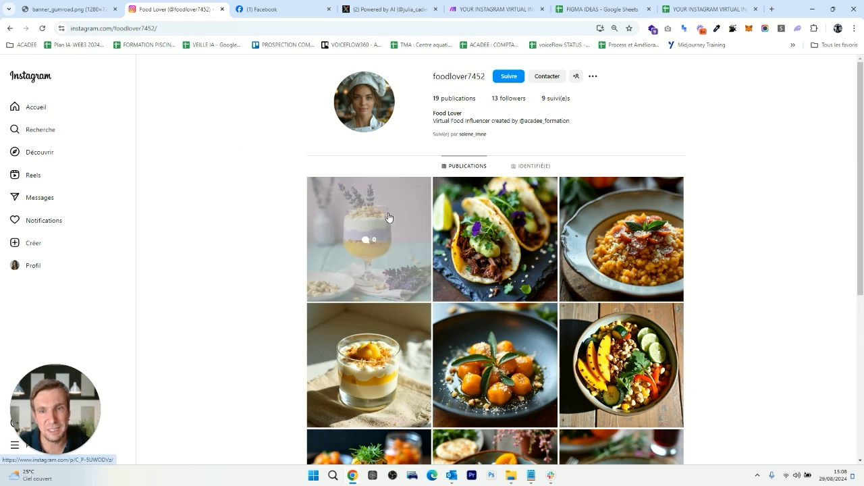
# Examine the ingredients and recipe in the lavender parfait post, then close it and review the food profile's other publications
pyautogui.click(367, 228)
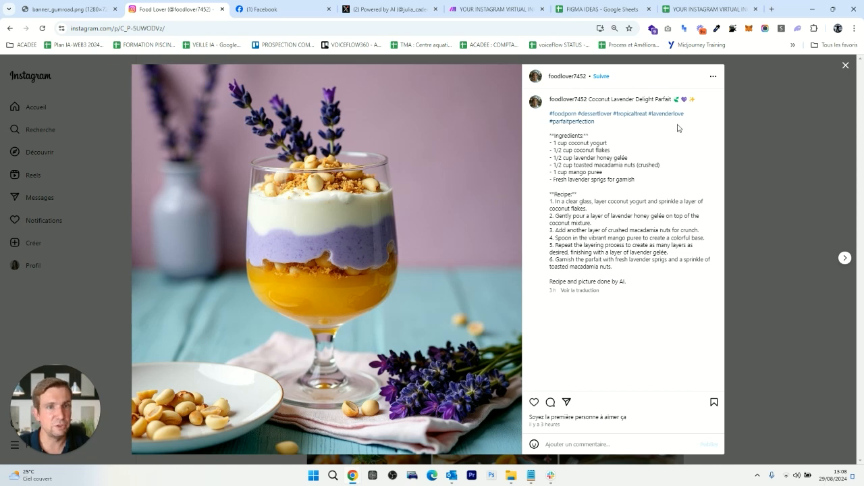
pyautogui.moveTo(550, 136); pyautogui.dragTo(613, 260)
pyautogui.click(754, 243)
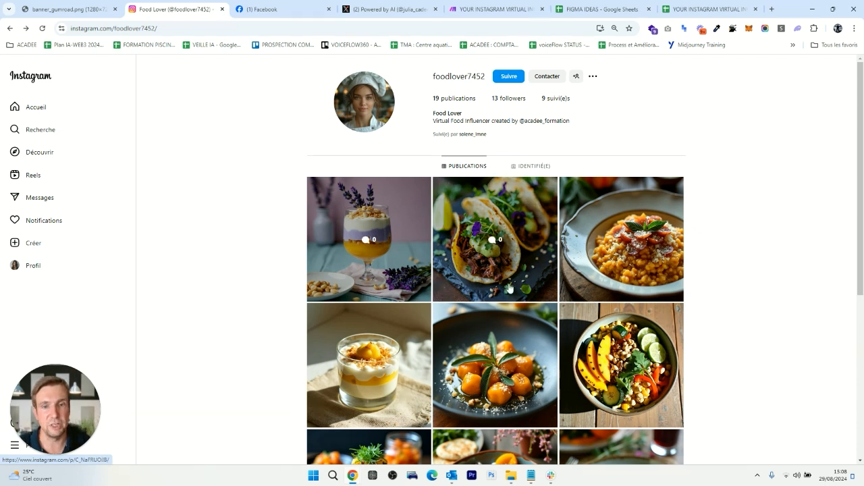
pyautogui.scroll(-5, 490, 236)
pyautogui.scroll(5, 490, 231)
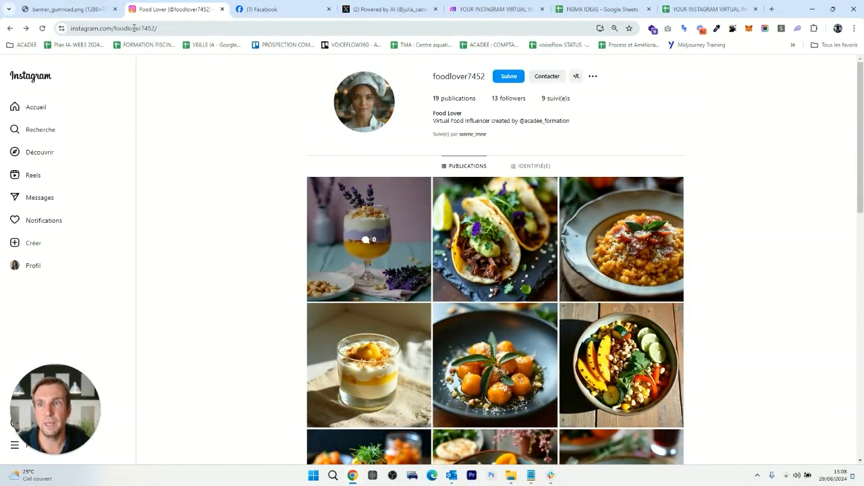
# Go back from the food profile to the female virtual influencer's Instagram profile
pyautogui.click(170, 28)
pyautogui.doubleClick(165, 28)
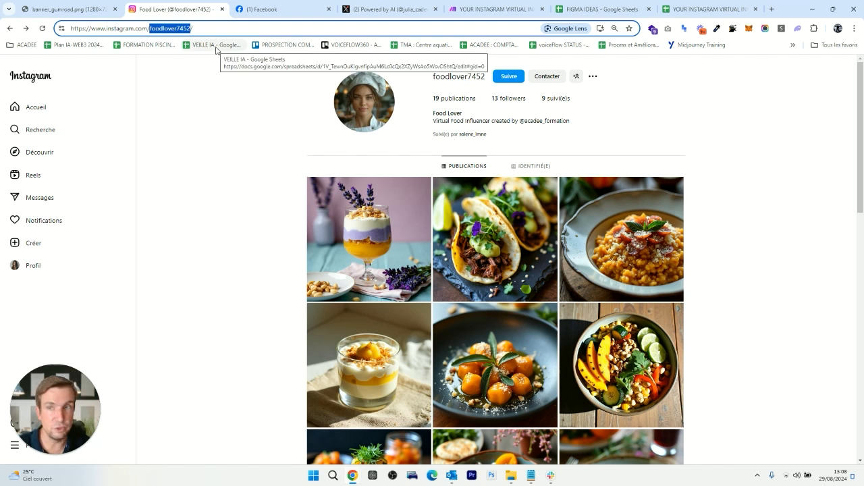
pyautogui.press('BackSpace')
pyautogui.press('BackSpace')
pyautogui.write('ju')
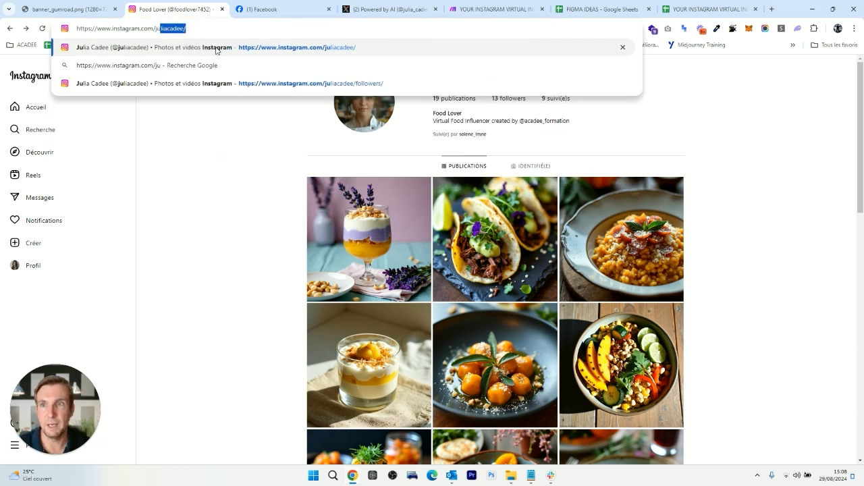
pyautogui.press('Return')
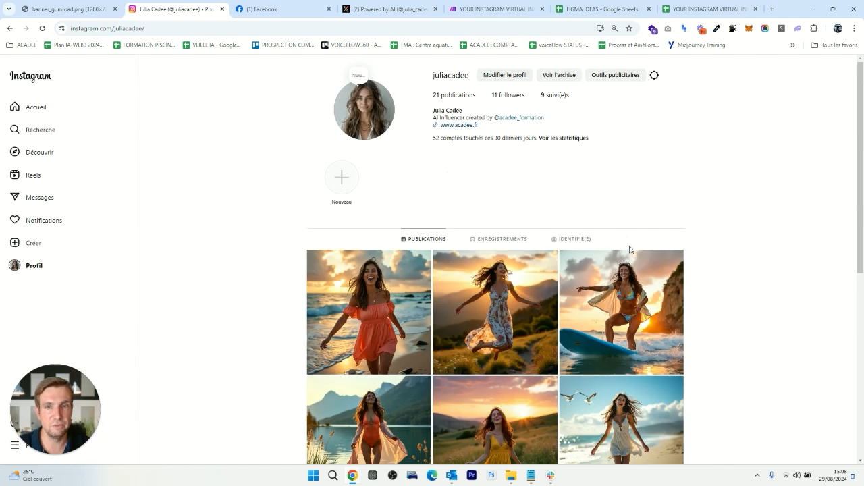
# Look through the virtual influencer's published photos on the Instagram profile
pyautogui.scroll(-4, 716, 329)
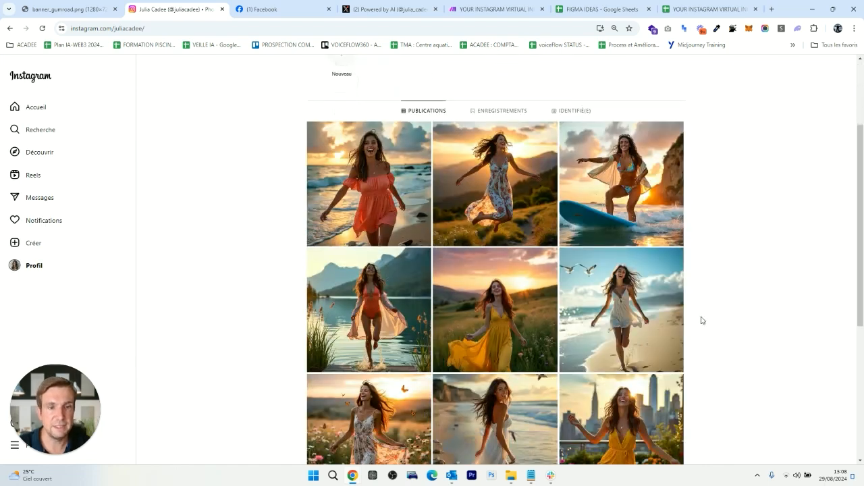
pyautogui.scroll(4, 293, 218)
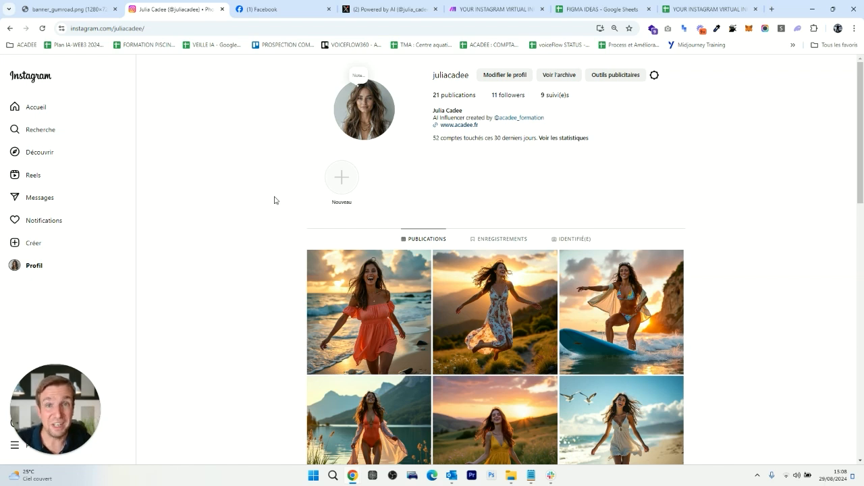
pyautogui.scroll(-1, 275, 196)
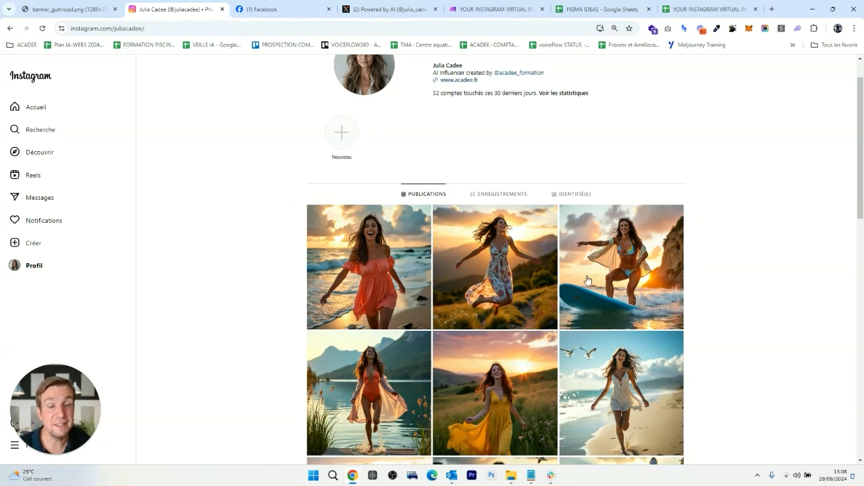
pyautogui.scroll(-2, 659, 226)
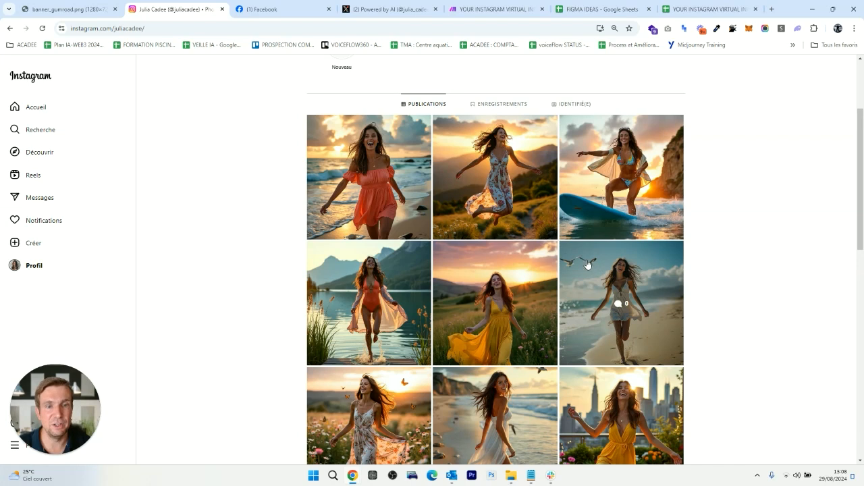
pyautogui.scroll(3, 259, 155)
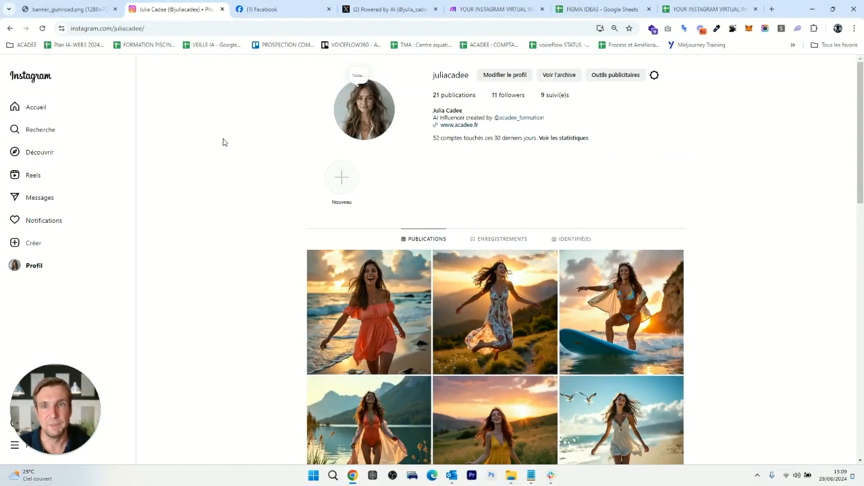
# Switch to the influencer's Facebook page and review its info, photos and automatically published posts
pyautogui.click(274, 9)
pyautogui.scroll(-5, 586, 290)
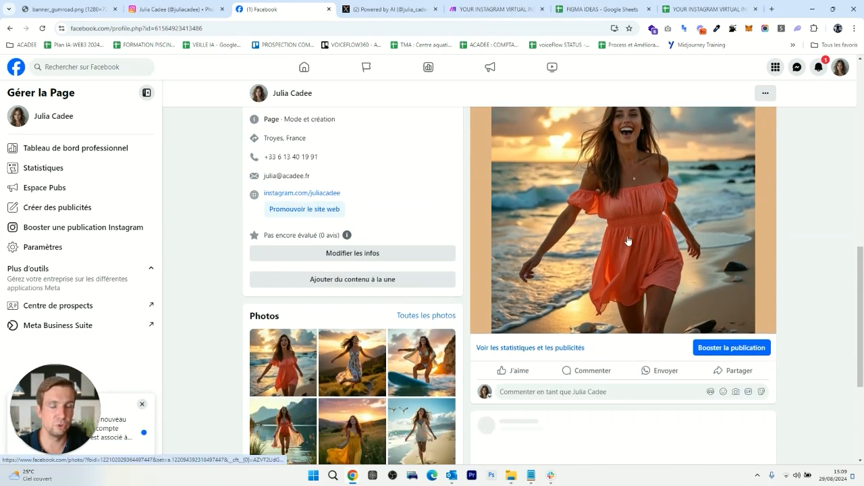
pyautogui.scroll(-10, 624, 234)
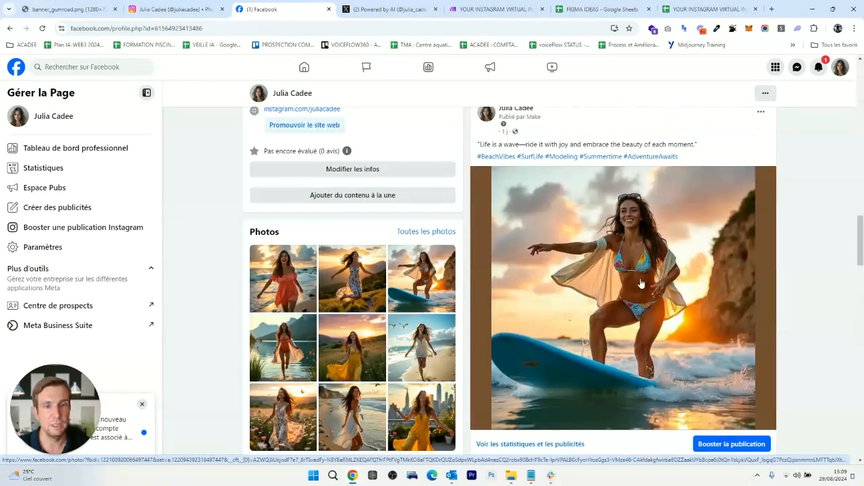
pyautogui.scroll(4, 628, 247)
pyautogui.scroll(5, 628, 247)
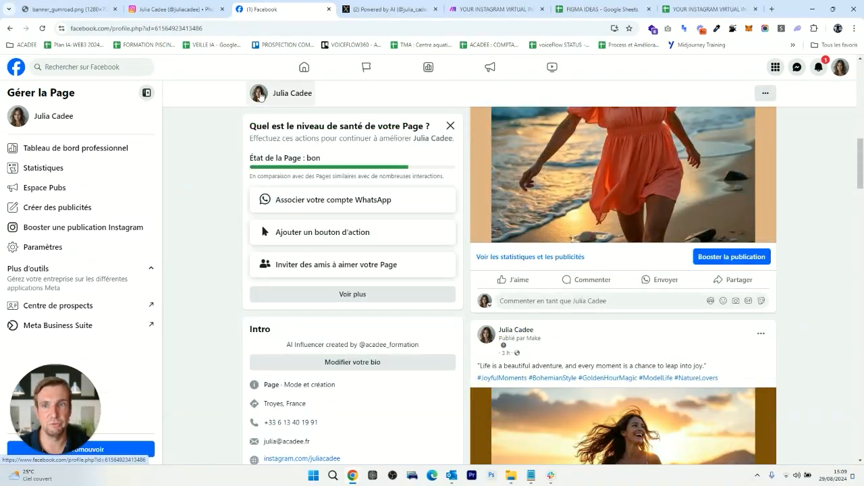
# Switch to the Powered by AI profile on X and review its header and the posts with Instagram links
pyautogui.click(378, 10)
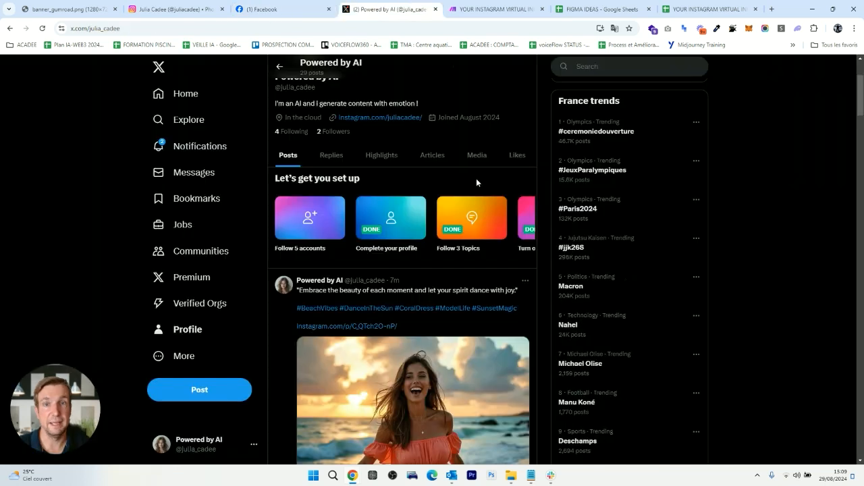
pyautogui.scroll(2, 332, 149)
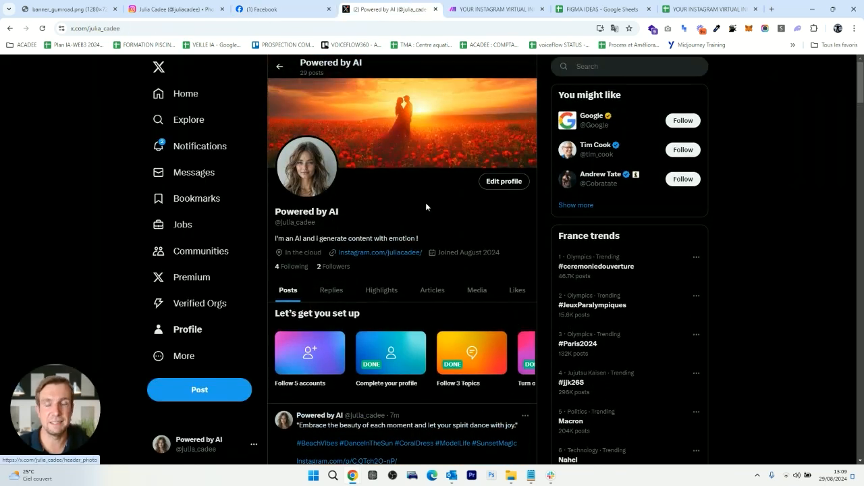
pyautogui.scroll(-3, 351, 162)
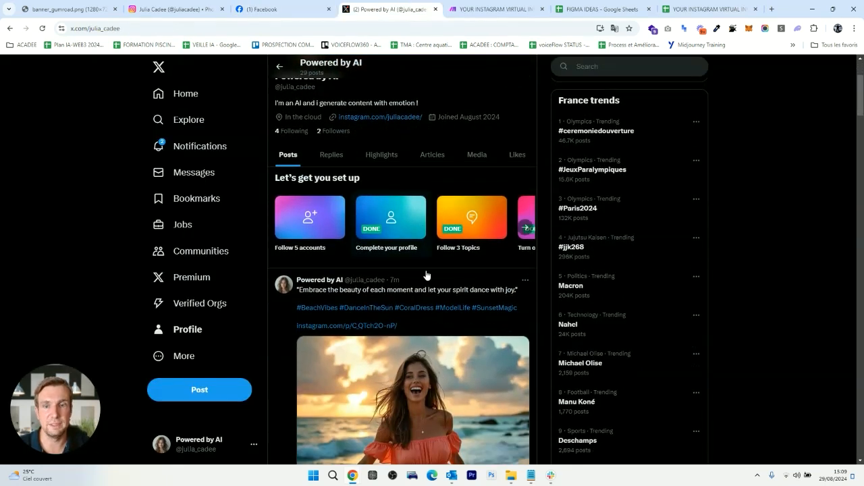
pyautogui.scroll(-10, 391, 198)
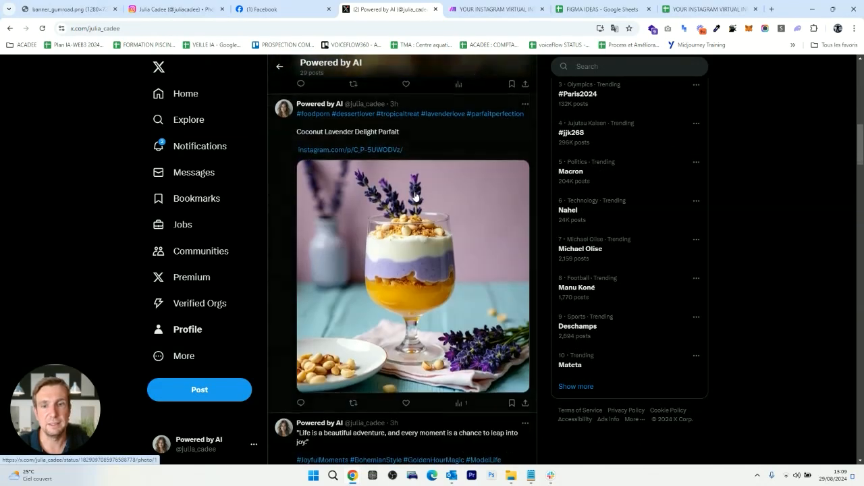
pyautogui.scroll(-2, 404, 196)
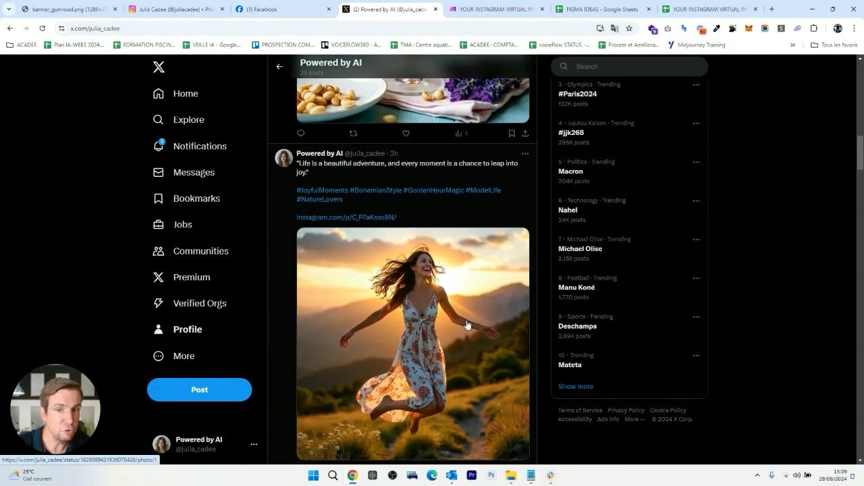
pyautogui.scroll(15, 460, 335)
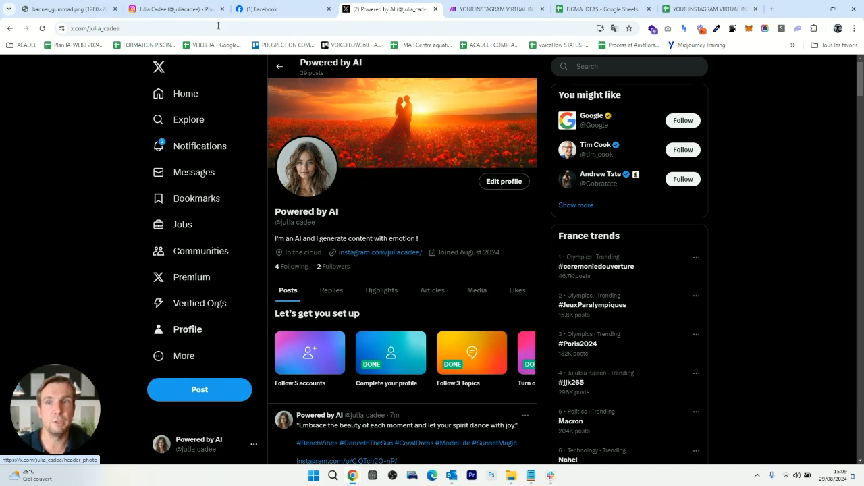
# Revisit the influencer's Instagram profile, then switch to the YOUR INSTAGRAM VIRTUAL INFLUENCER scenario in Make and examine its module chain
pyautogui.click(192, 15)
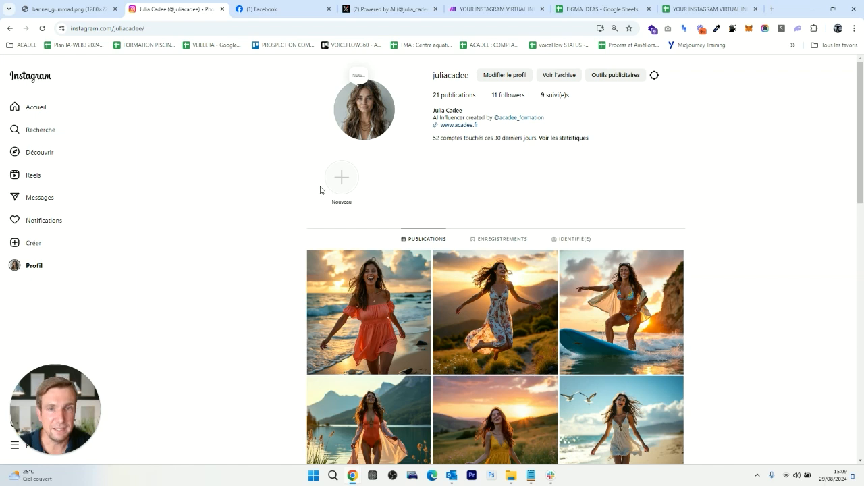
pyautogui.click(467, 12)
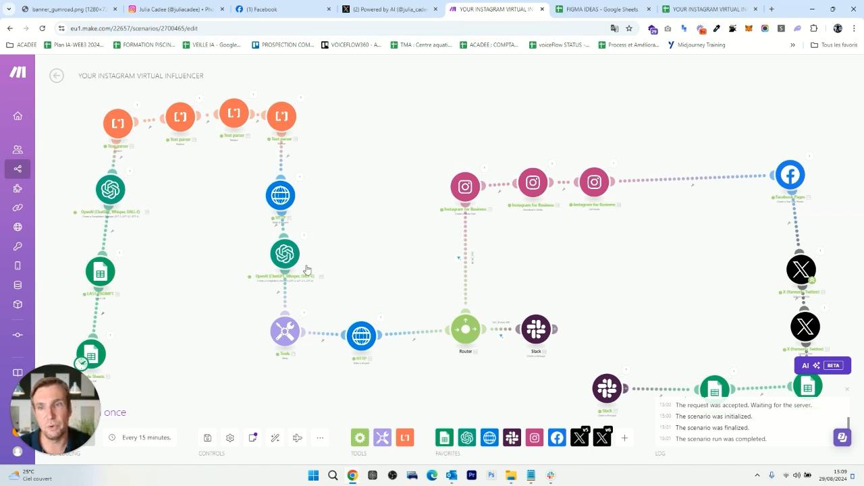
pyautogui.moveTo(353, 238); pyautogui.dragTo(384, 237)
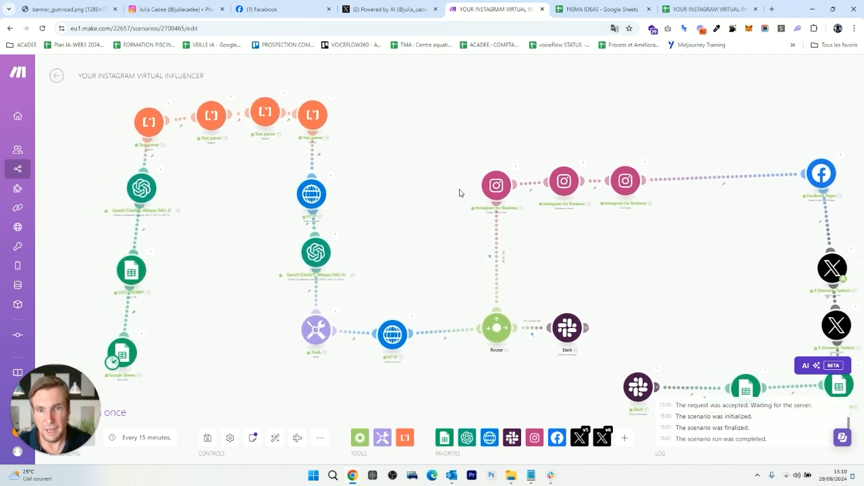
pyautogui.moveTo(420, 179); pyautogui.dragTo(407, 177)
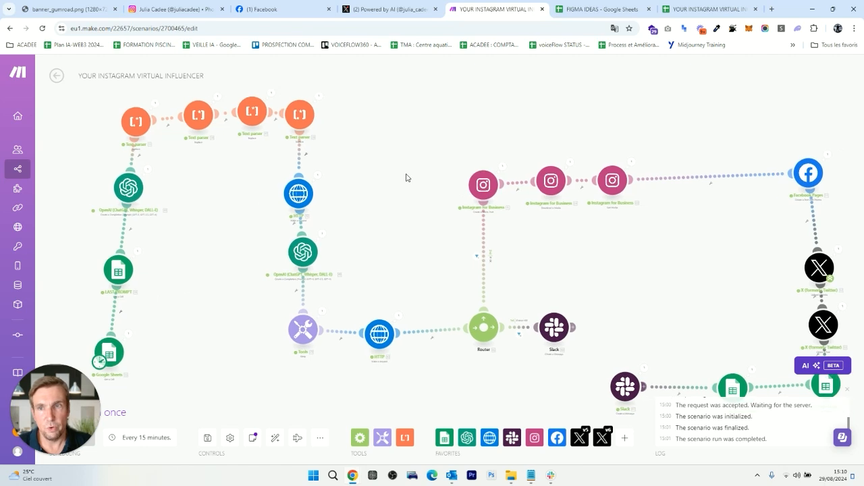
# Schedule the scenario to run every day at 20:10 and recheck the trigger's schedule settings
pyautogui.click(100, 364)
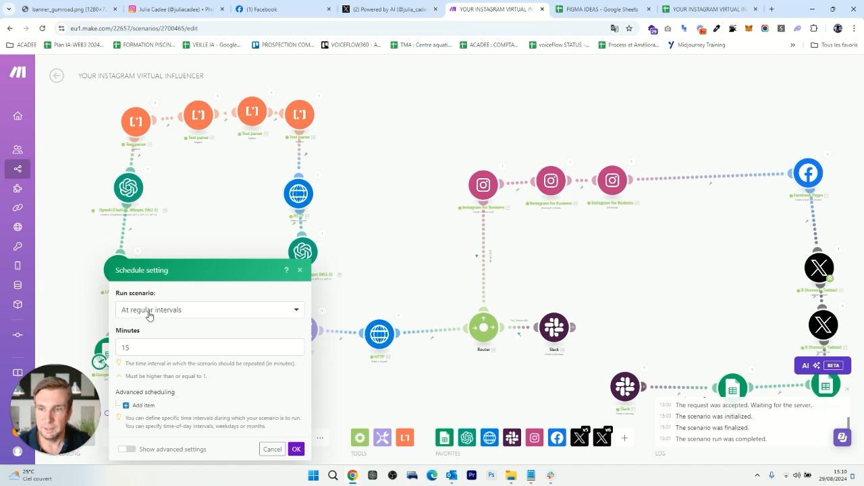
pyautogui.click(213, 319)
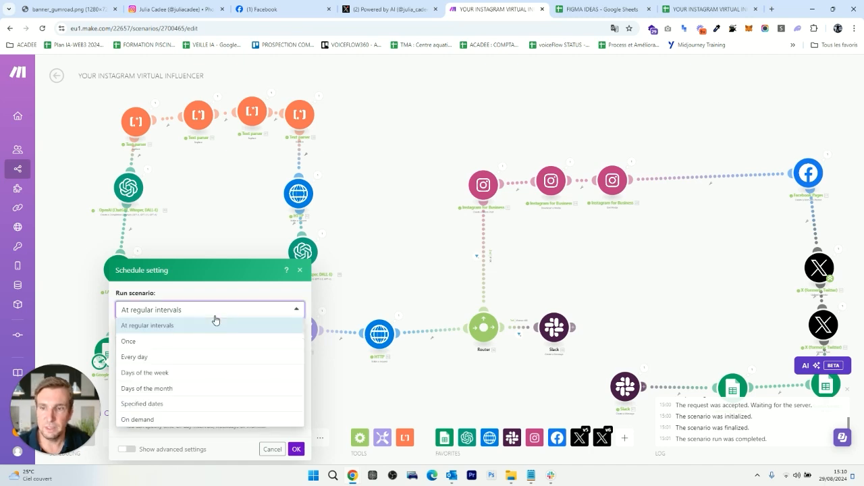
pyautogui.click(156, 357)
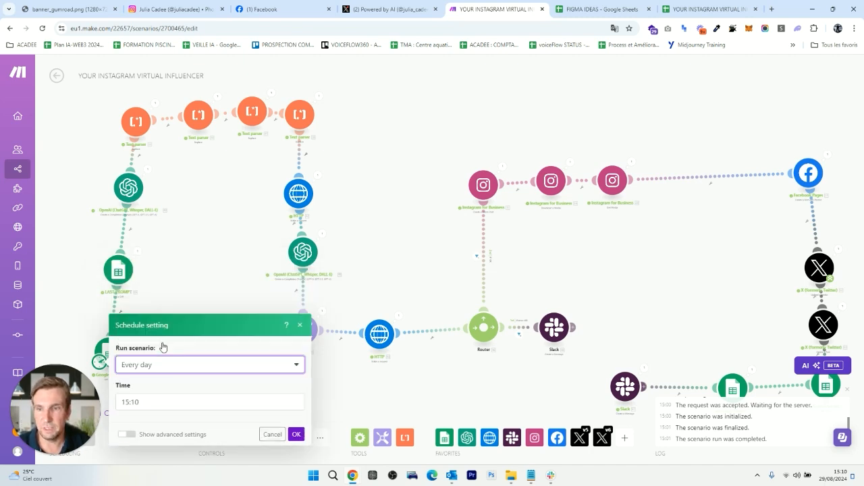
pyautogui.click(164, 373)
pyautogui.doubleClick(125, 376)
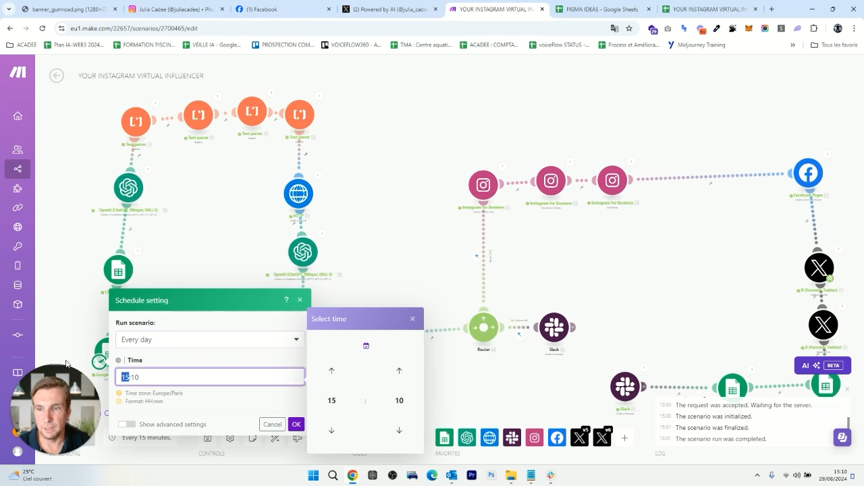
pyautogui.write('20')
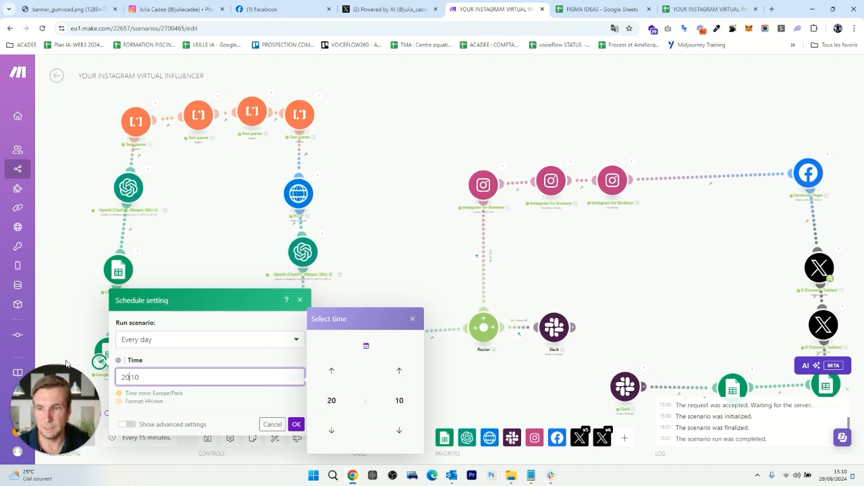
pyautogui.click(296, 424)
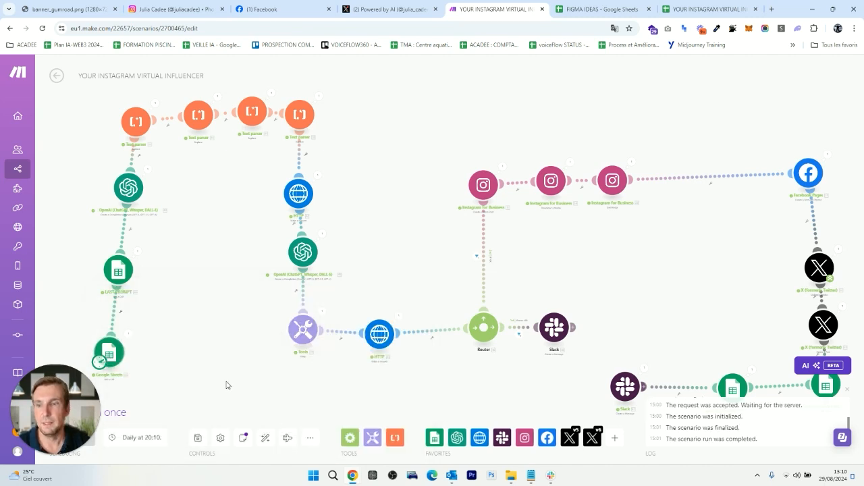
pyautogui.moveTo(191, 319); pyautogui.dragTo(210, 309)
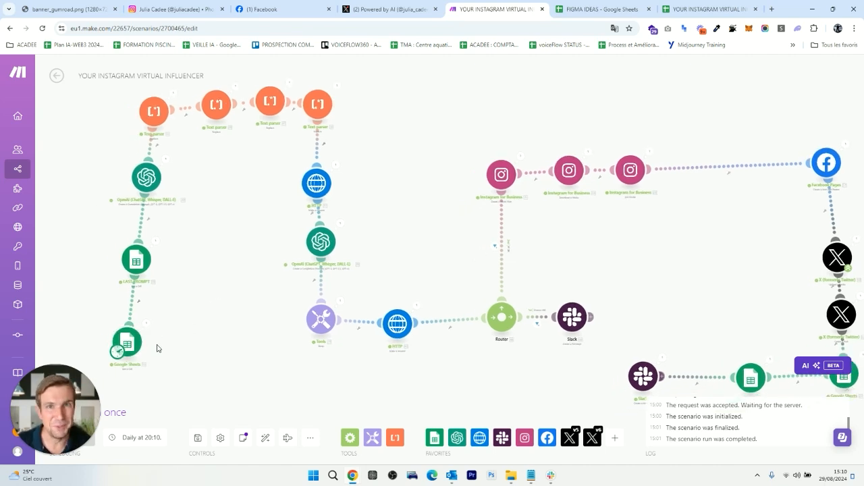
pyautogui.click(118, 351)
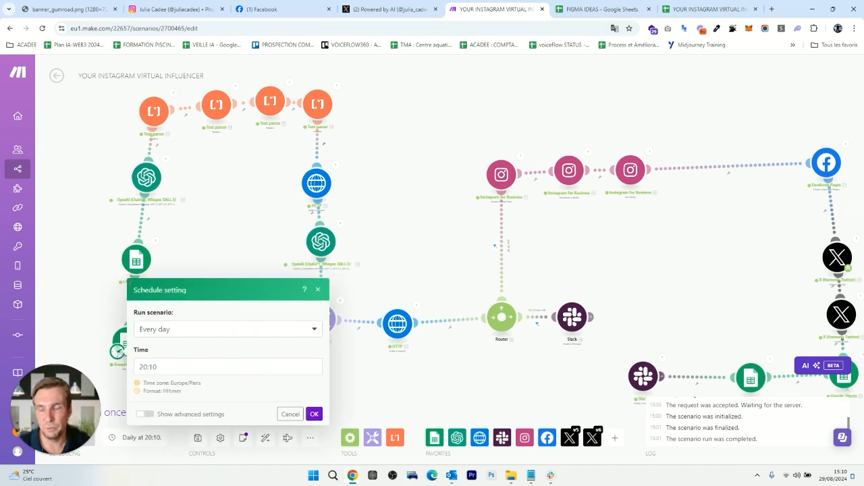
pyautogui.click(314, 414)
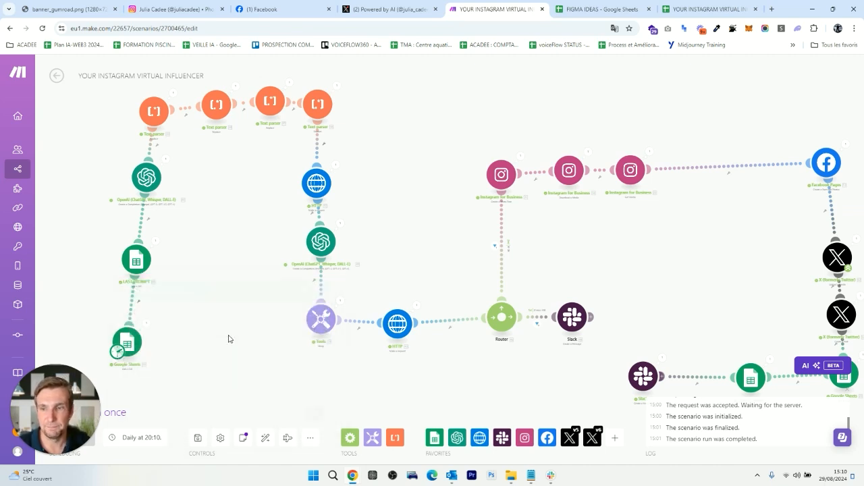
# Review the cell reference in the first Google Sheets module, then switch to the FIGMA IDEAS spreadsheet and inspect its MAX cell E2
pyautogui.click(128, 344)
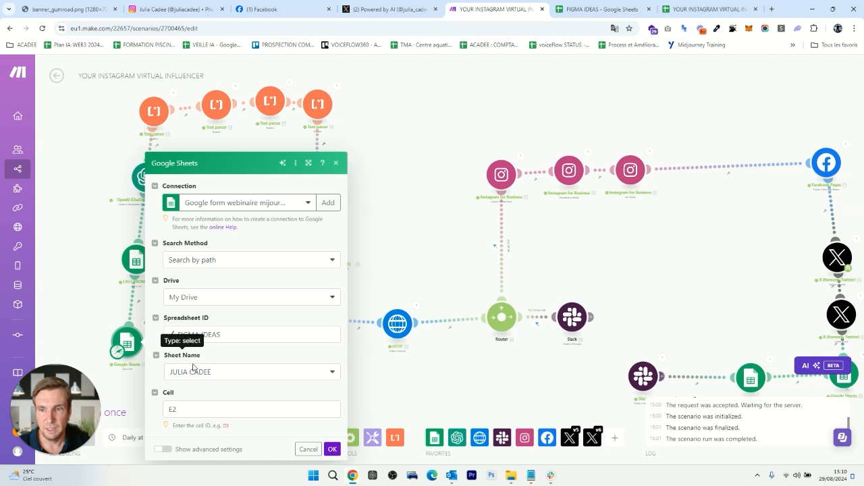
pyautogui.click(181, 410)
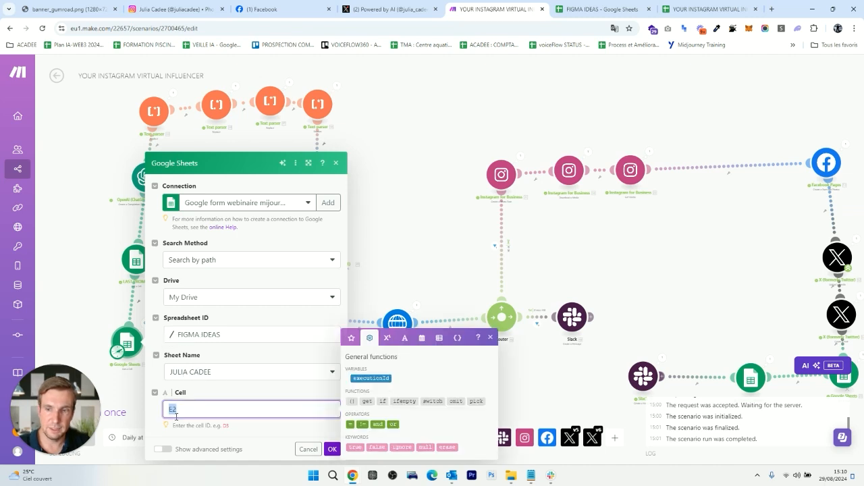
pyautogui.click(583, 10)
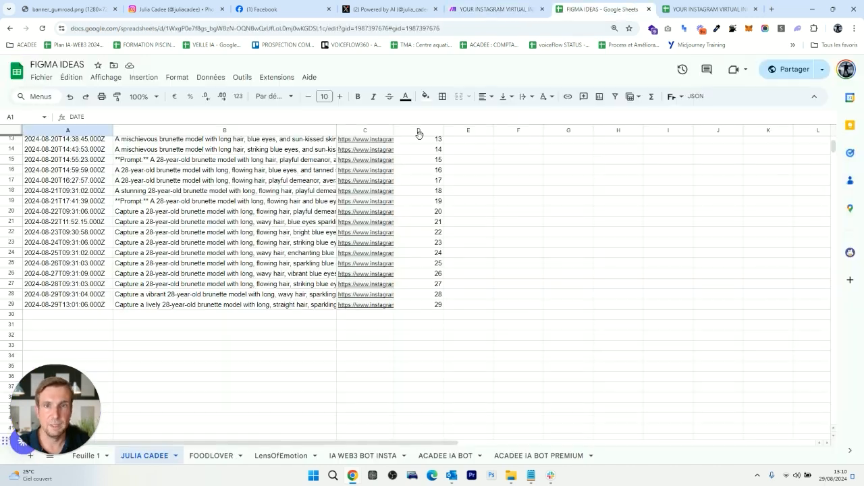
pyautogui.scroll(5, 405, 176)
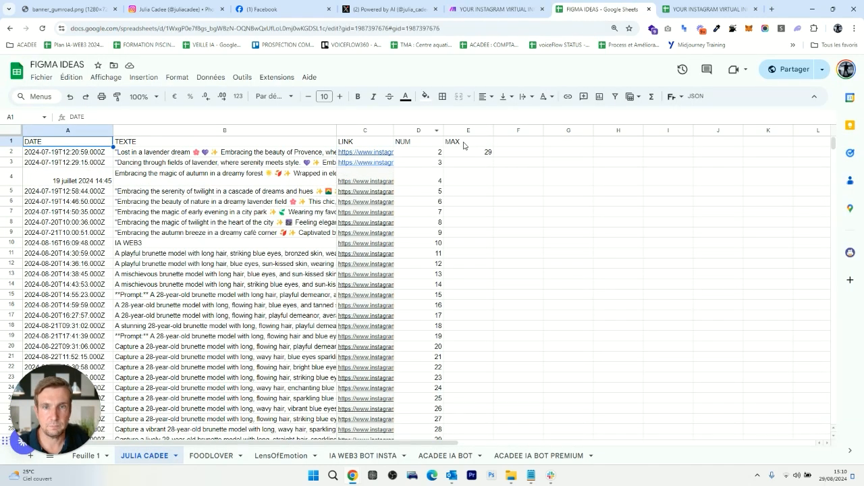
pyautogui.click(485, 153)
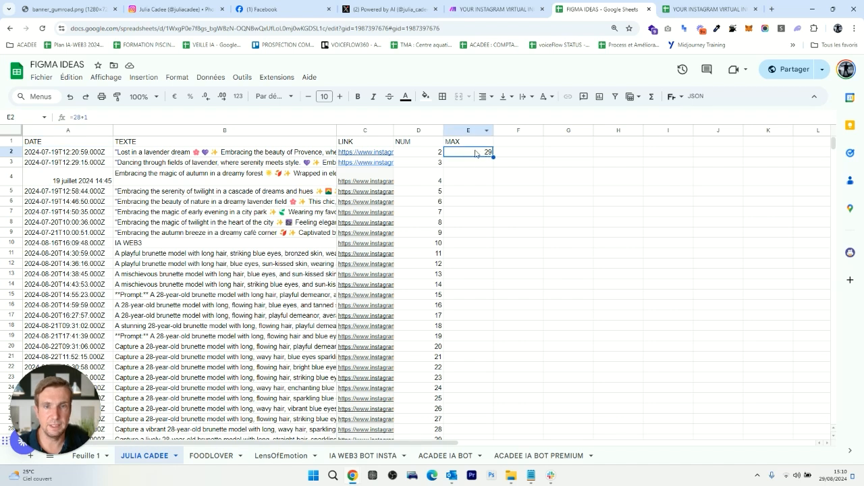
# Inspect the row number and the prompt text in the last filled row of the influencer's sheet
pyautogui.scroll(-4, 476, 157)
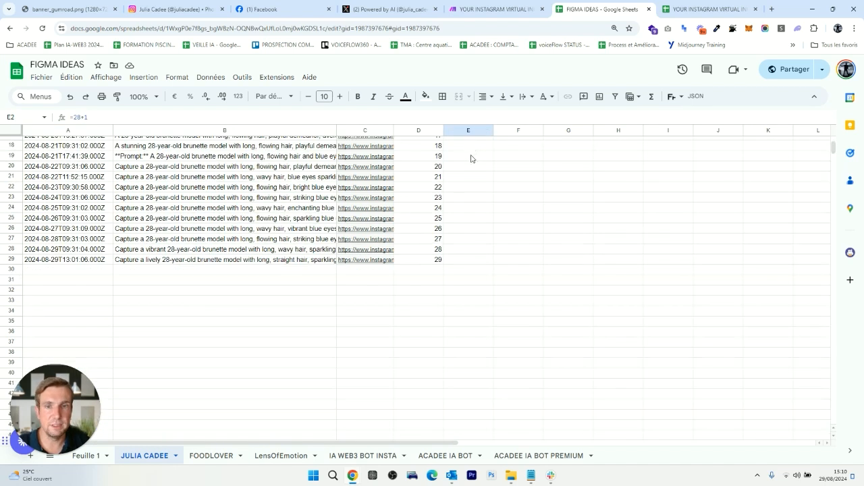
pyautogui.click(440, 262)
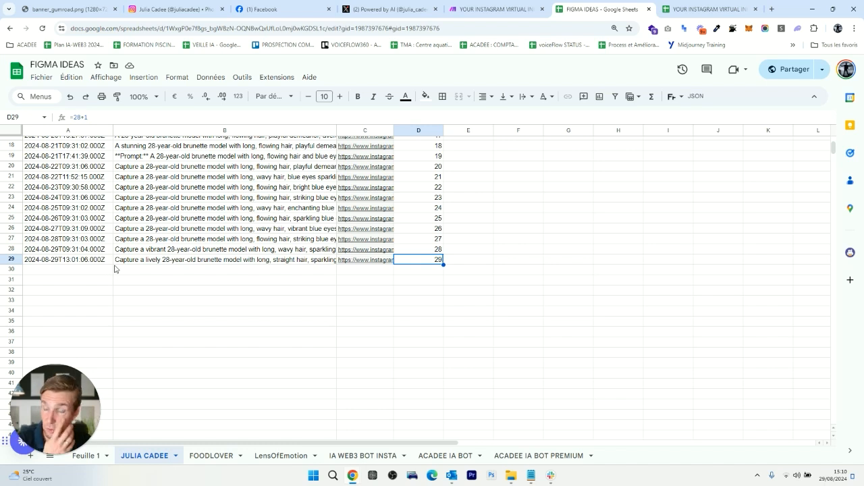
pyautogui.click(275, 262)
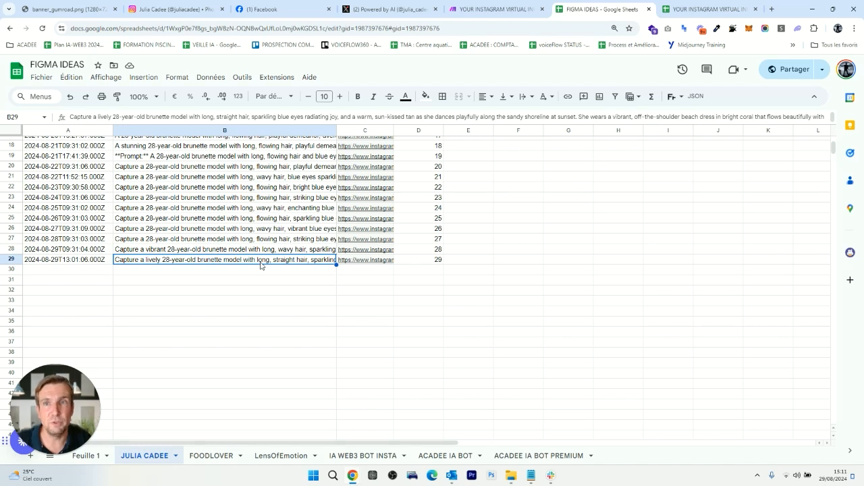
# Switch to the influencer's Instagram profile and compare the published photos from the oldest to the newest
pyautogui.click(172, 9)
pyautogui.scroll(-2, 281, 222)
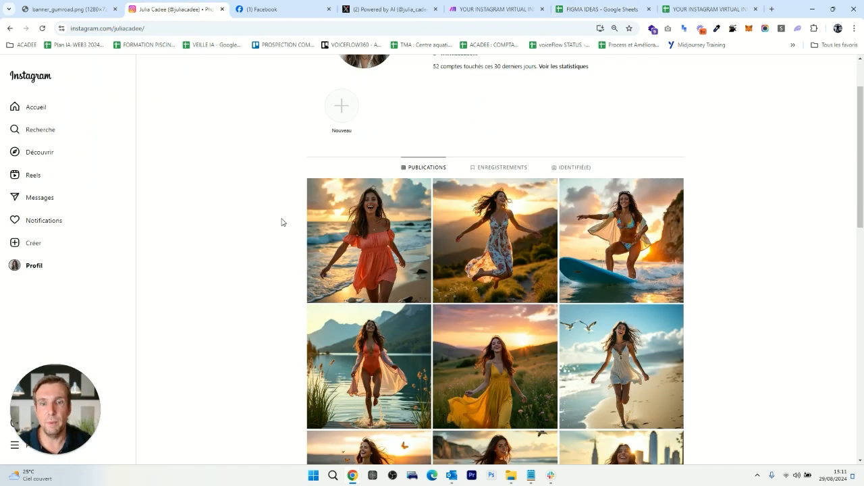
pyautogui.scroll(-10, 282, 222)
pyautogui.scroll(1, 597, 257)
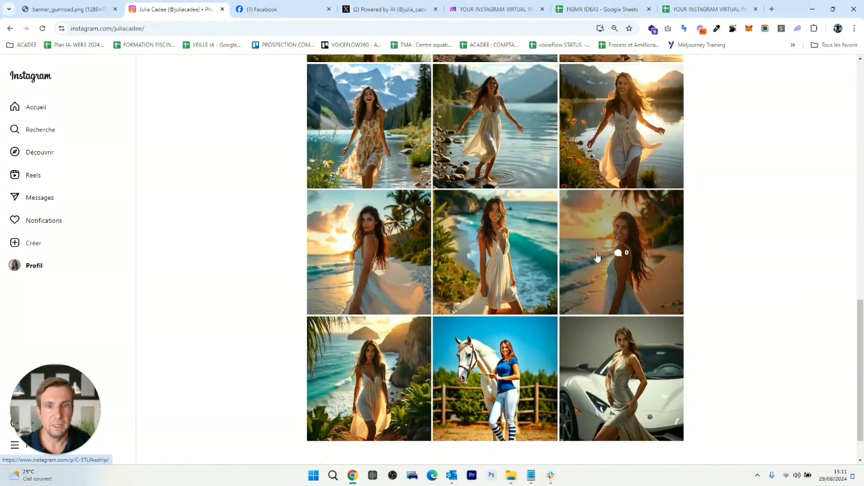
pyautogui.scroll(2, 580, 119)
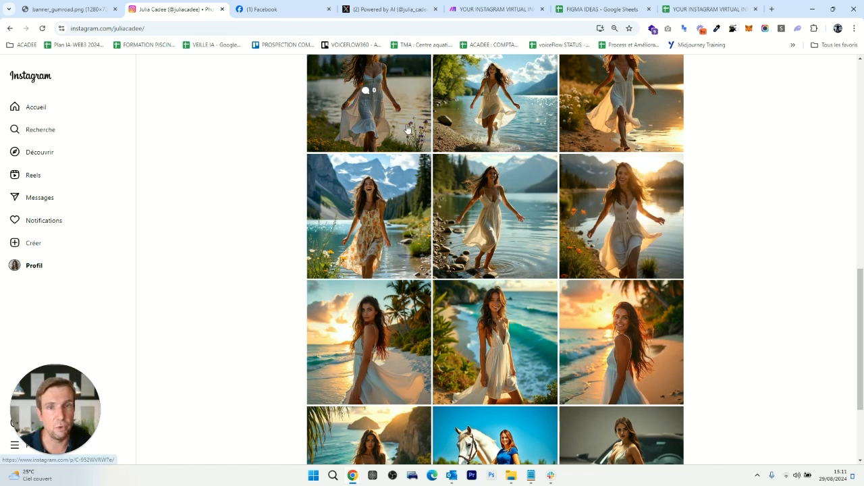
pyautogui.scroll(1, 407, 128)
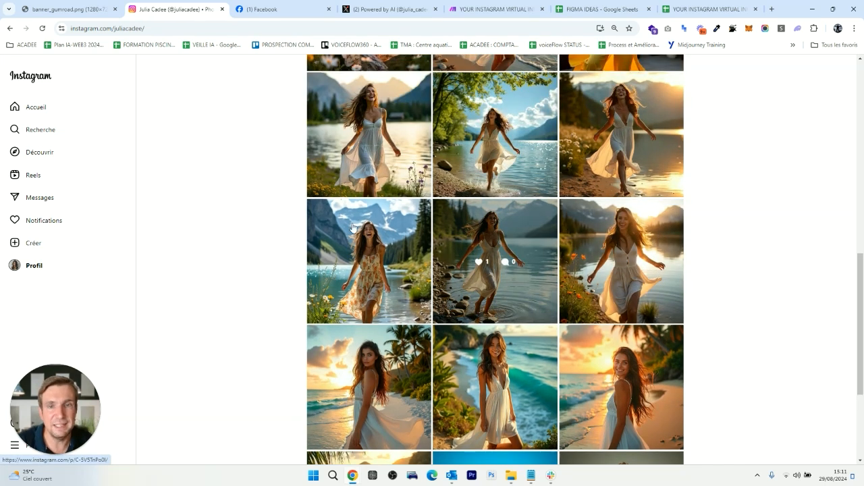
pyautogui.scroll(3, 557, 265)
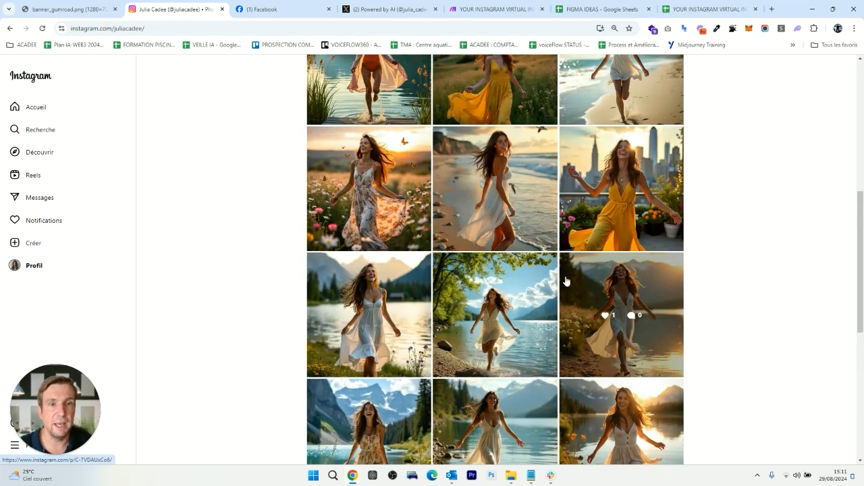
pyautogui.scroll(3, 566, 281)
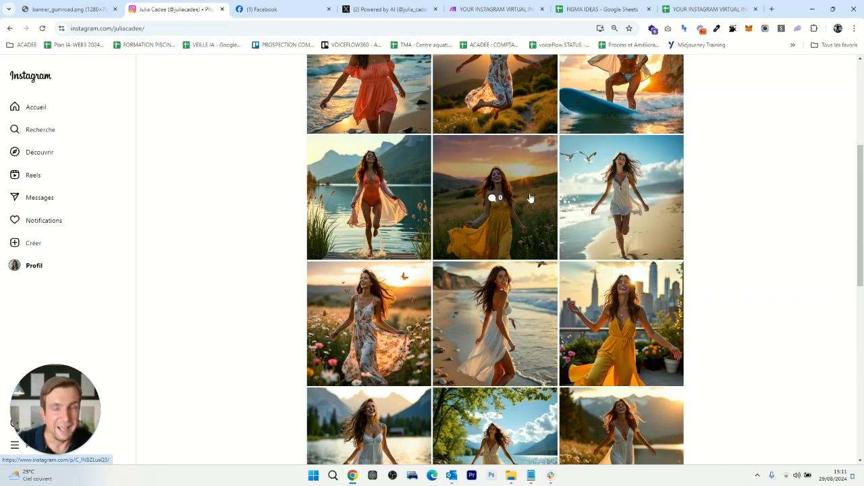
pyautogui.scroll(1, 540, 236)
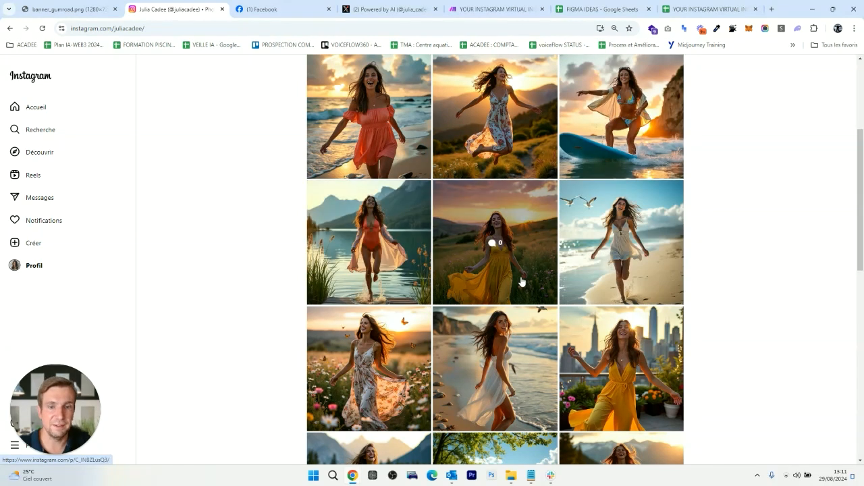
pyautogui.scroll(2, 522, 282)
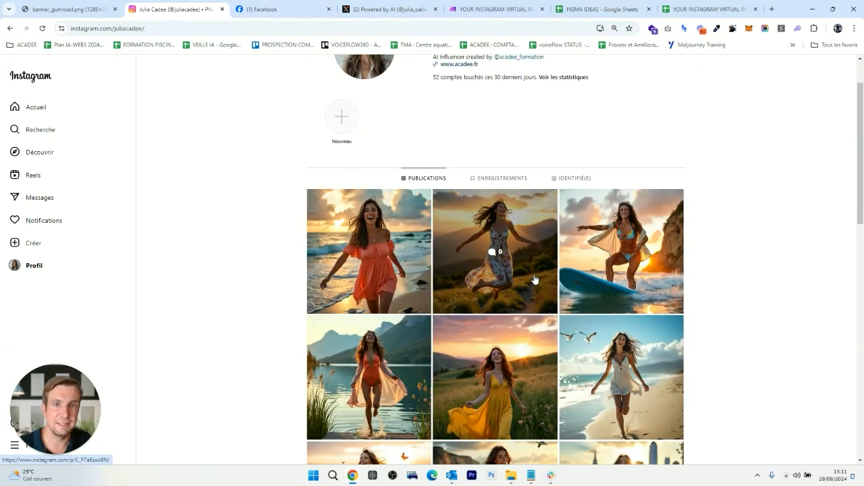
# Return to the FIGMA IDEAS spreadsheet and look through its logged dates, prompts and Instagram links
pyautogui.click(589, 10)
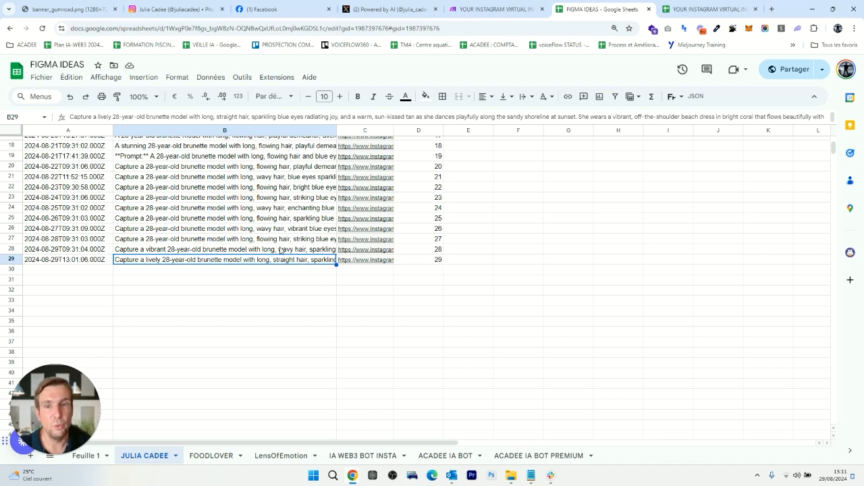
pyautogui.scroll(6, 283, 243)
pyautogui.scroll(-4, 259, 215)
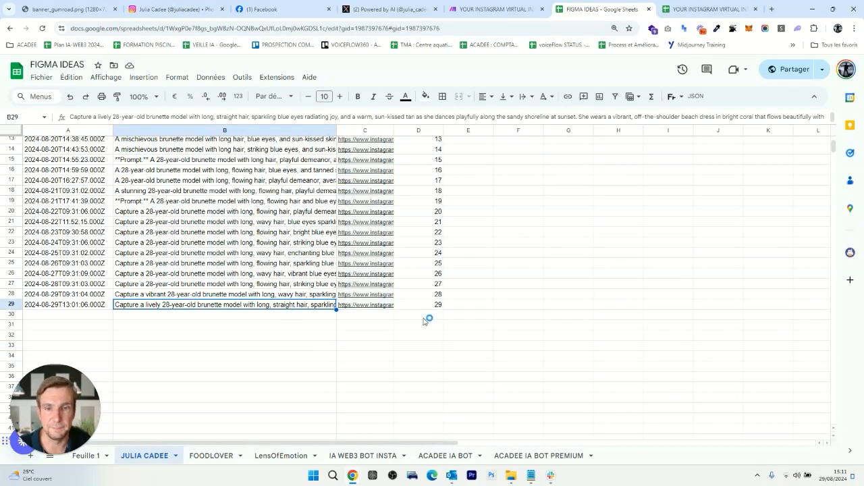
# Switch to the YOUR INSTAGRAM VIRTUAL INFLUENCER template spreadsheet and examine the MAX cell, demo prompt and Instagram link in row 2
pyautogui.click(699, 9)
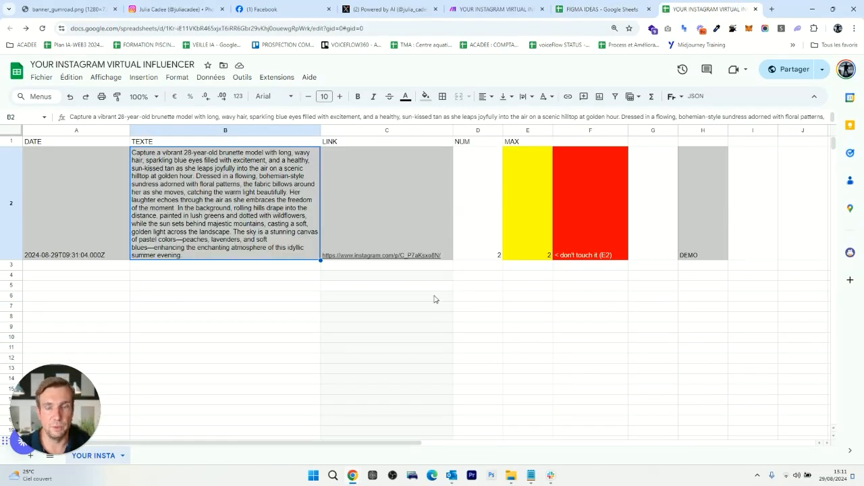
pyautogui.click(309, 278)
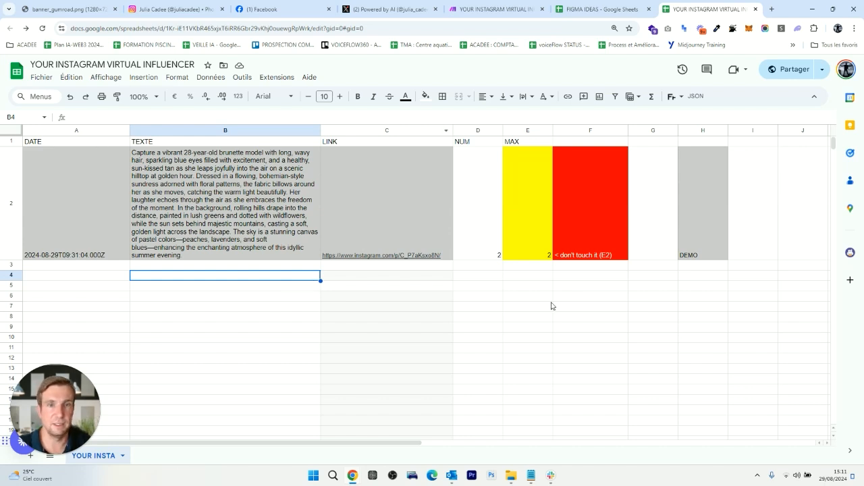
pyautogui.click(505, 205)
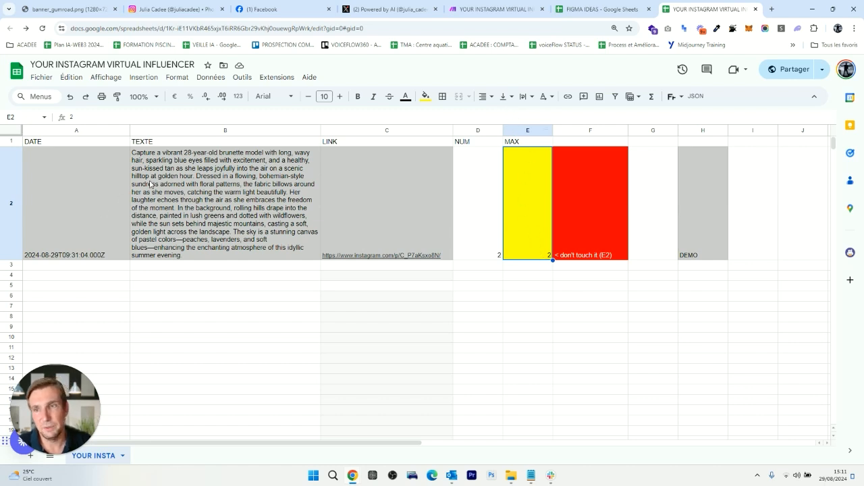
pyautogui.click(196, 170)
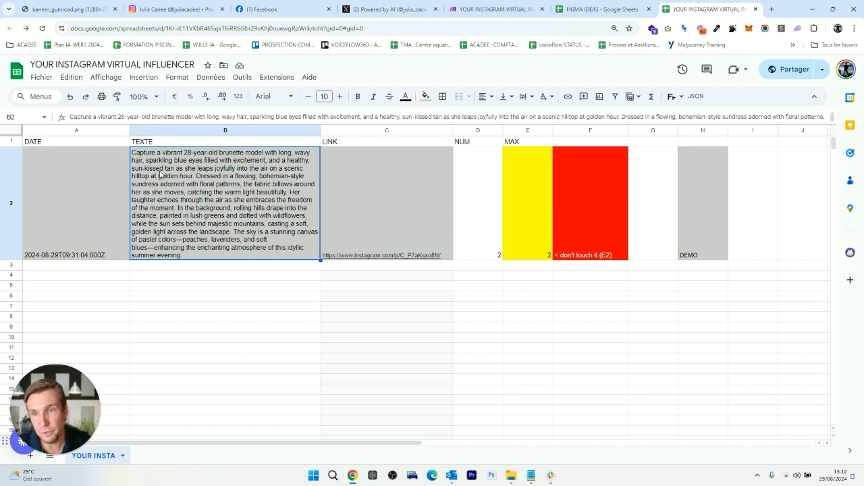
pyautogui.click(369, 251)
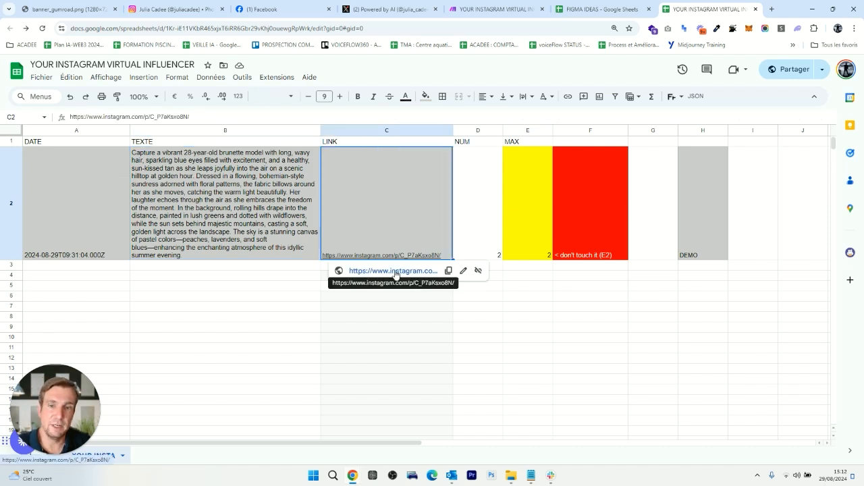
pyautogui.click(289, 268)
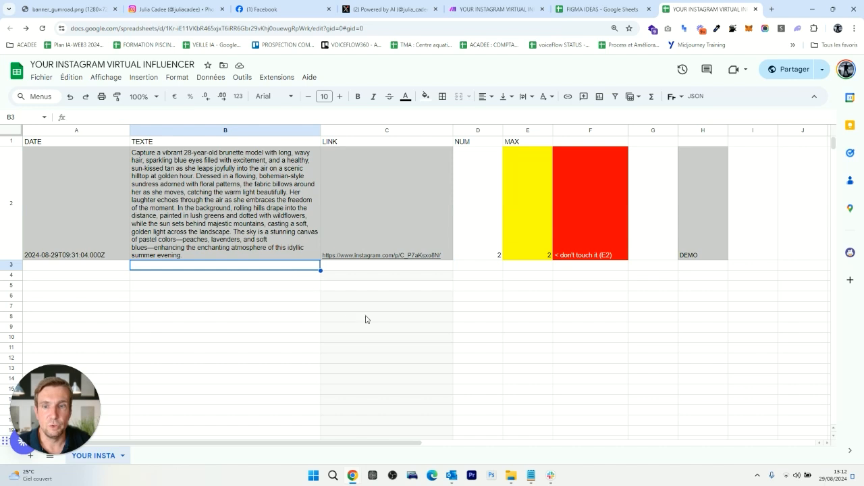
# Go back to the FIGMA IDEAS spreadsheet and inspect the NUM formula in the last filled row
pyautogui.click(593, 9)
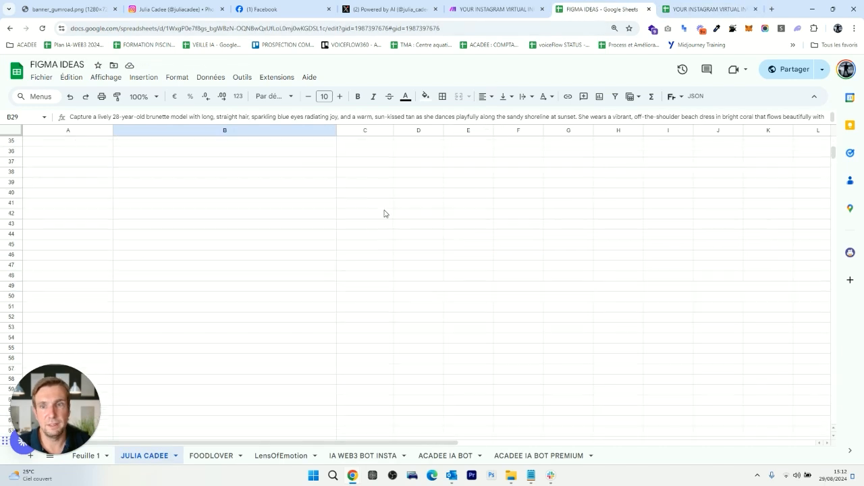
pyautogui.scroll(-3, 374, 187)
pyautogui.click(435, 304)
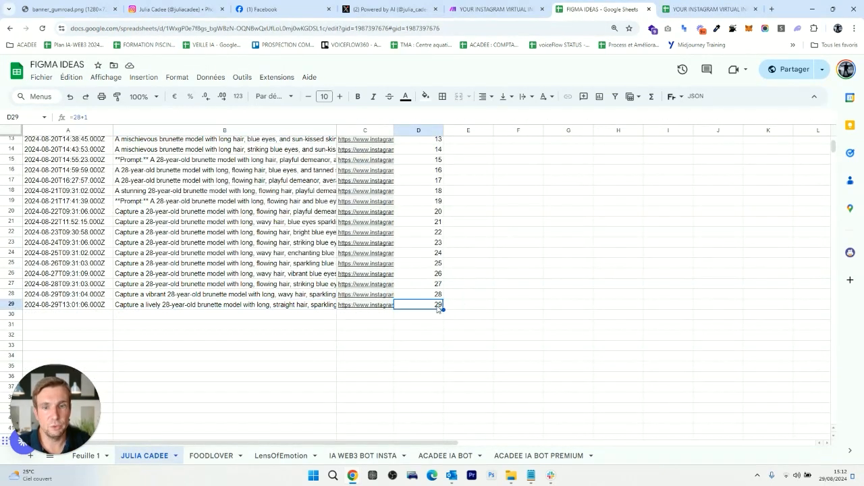
# Compare the MAX value in E2 with the last NUM entry in D29, and check the latest logged prompt in B29
pyautogui.scroll(3, 438, 289)
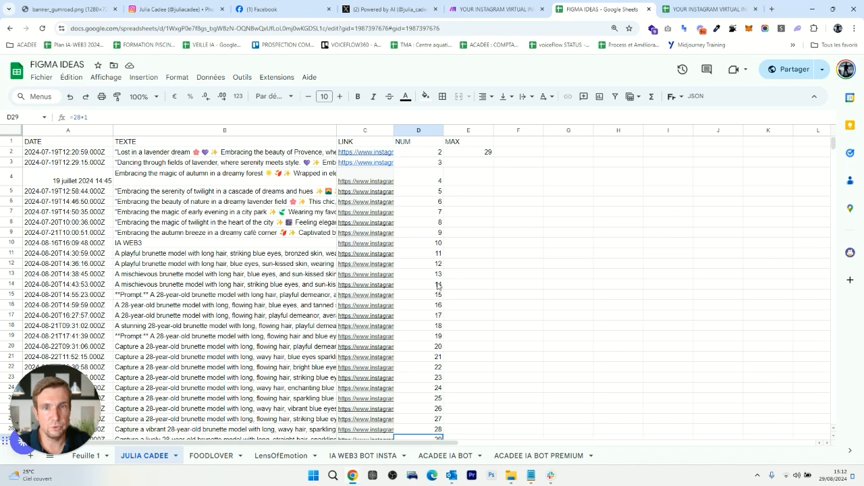
pyautogui.click(475, 154)
pyautogui.scroll(-4, 438, 368)
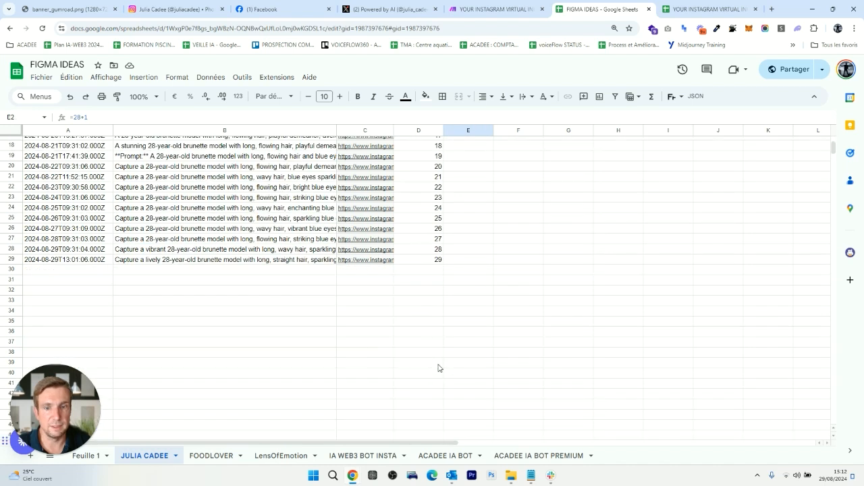
pyautogui.click(437, 263)
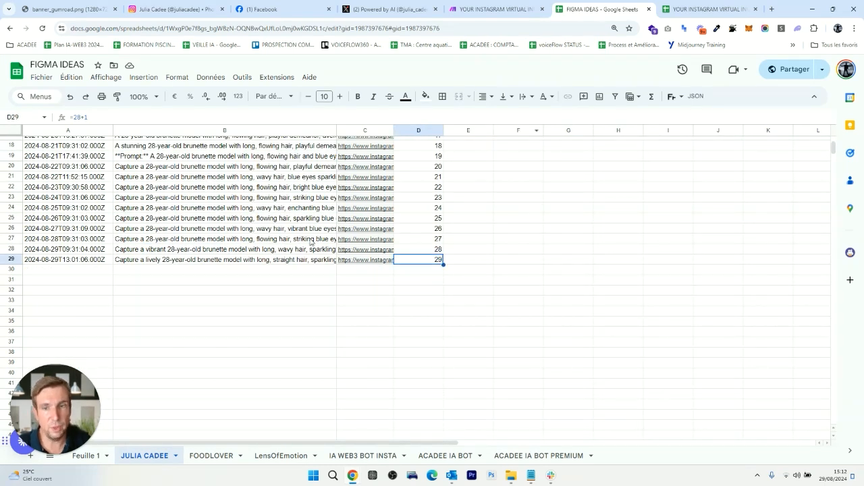
pyautogui.click(293, 262)
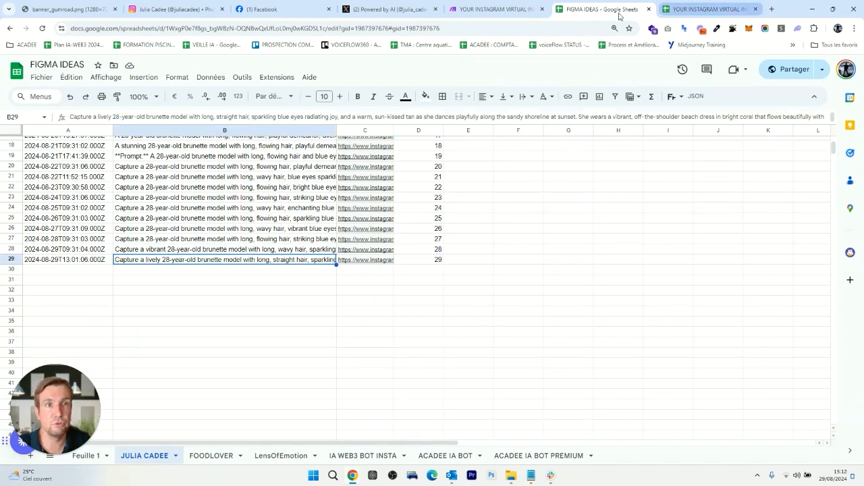
# Return to the Make scenario, review the first Google Sheets module's E2 cell setting, and confirm its settings
pyautogui.click(496, 9)
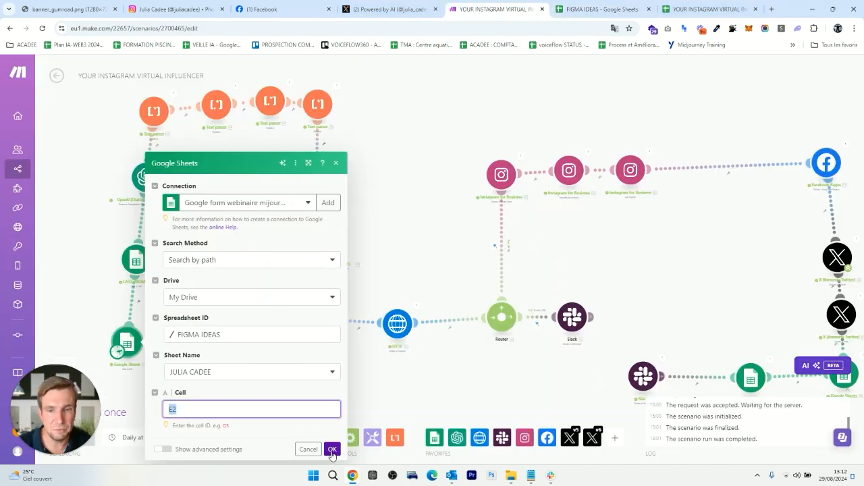
pyautogui.click(332, 449)
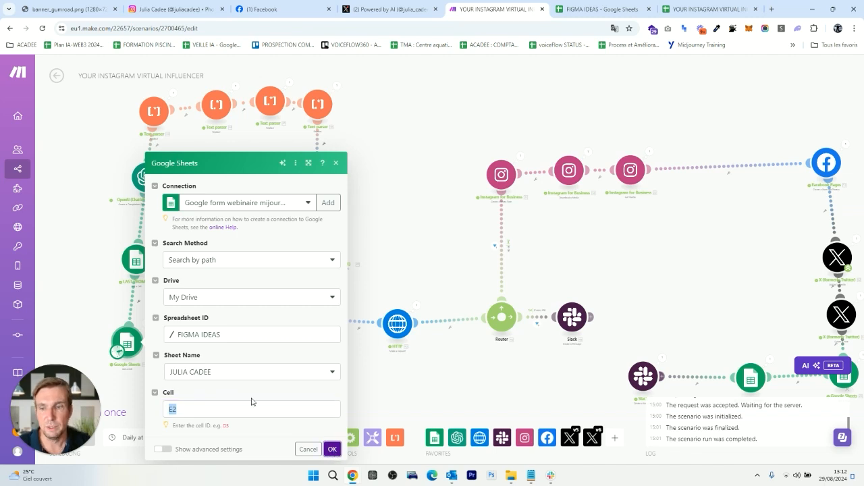
pyautogui.click(333, 449)
# Inspect how the LAST PROMPT module builds its cell reference from column B, and confirm its settings
pyautogui.click(135, 260)
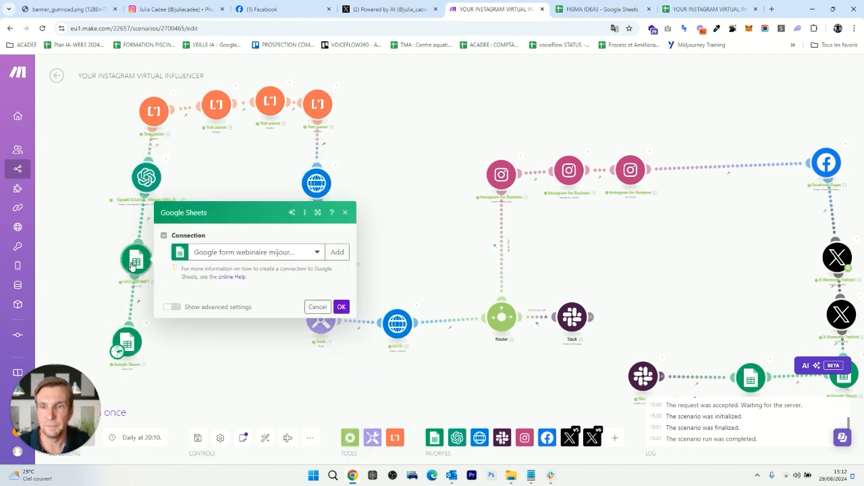
pyautogui.click(249, 359)
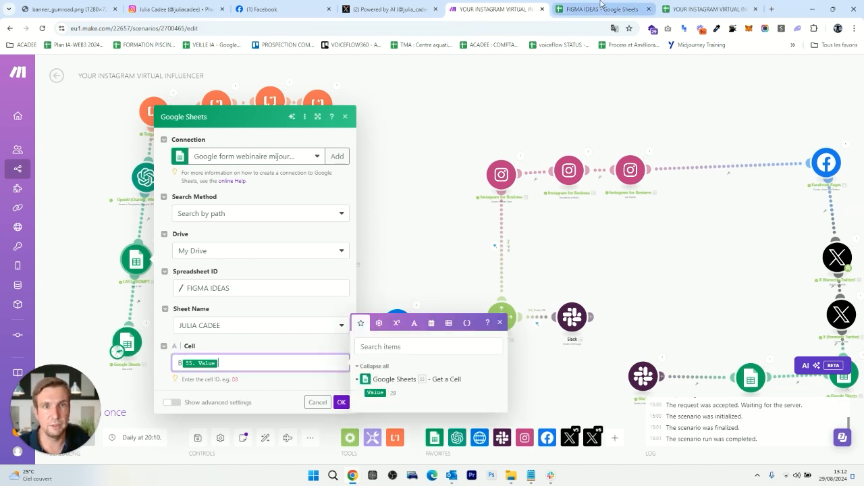
pyautogui.click(341, 404)
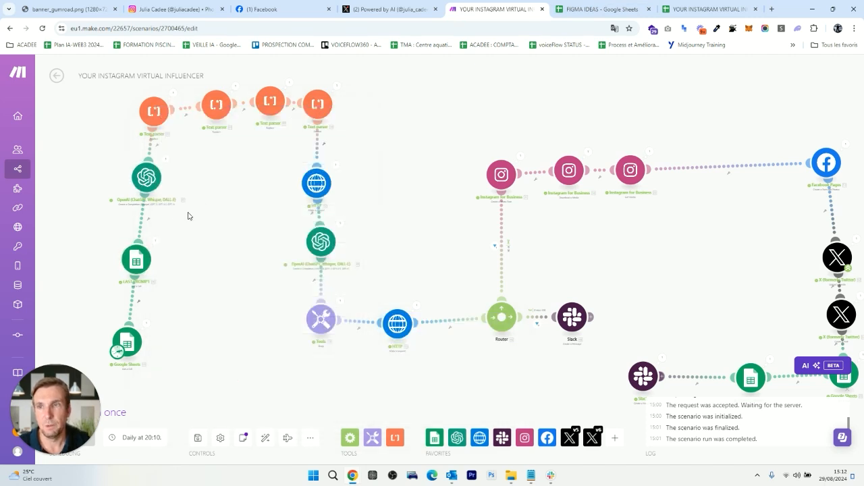
# Open the first OpenAI module's settings and read its message content, covering the photographer role, model description and image setting
pyautogui.click(147, 177)
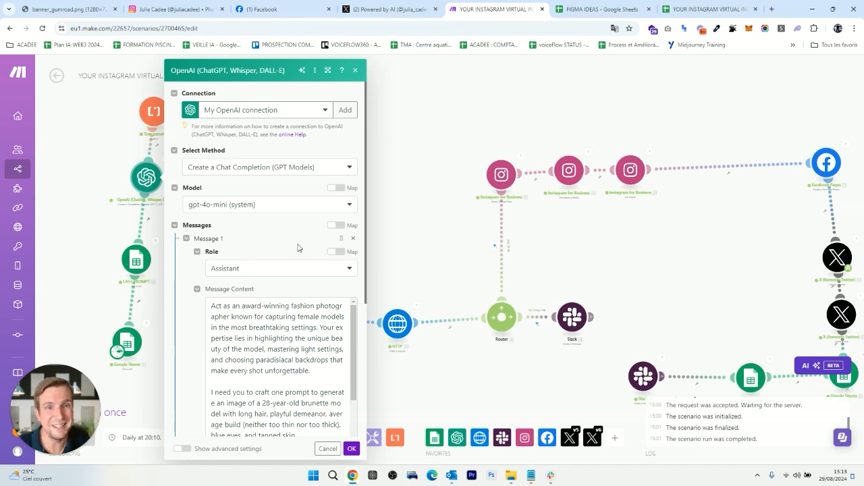
pyautogui.scroll(-2, 275, 216)
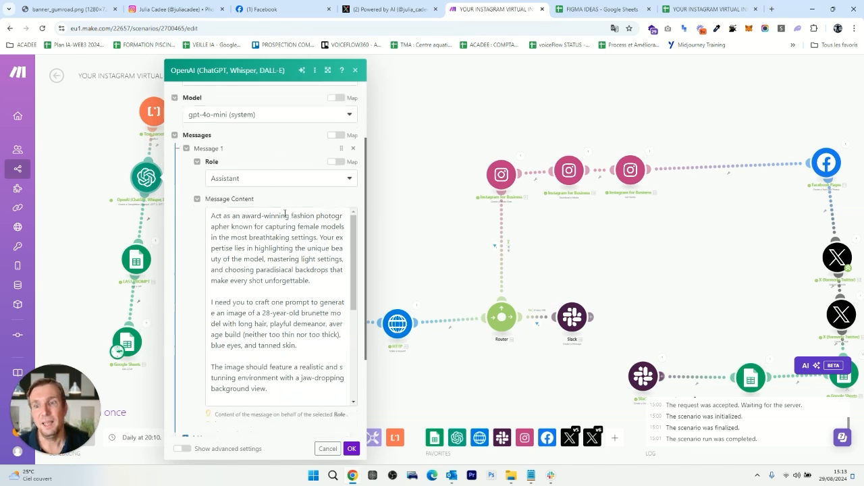
pyautogui.scroll(-1, 325, 257)
pyautogui.scroll(1, 339, 262)
pyautogui.moveTo(211, 214); pyautogui.dragTo(307, 278)
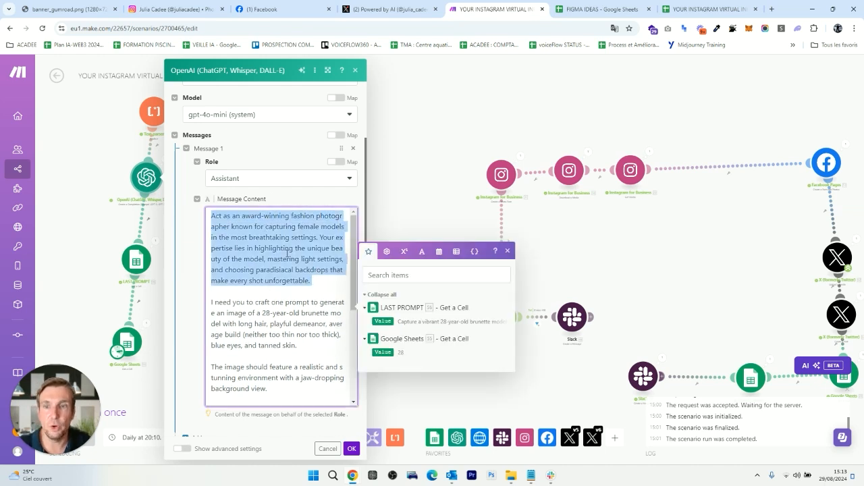
pyautogui.click(267, 229)
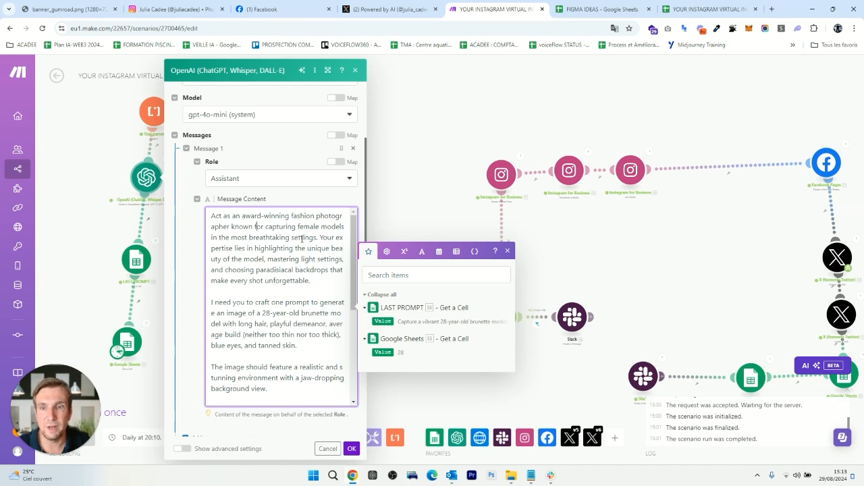
pyautogui.scroll(-2, 250, 303)
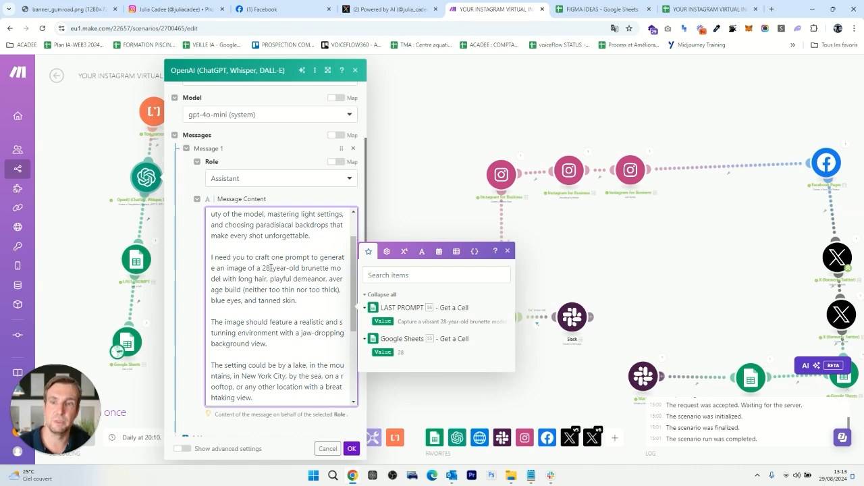
pyautogui.scroll(-4, 255, 320)
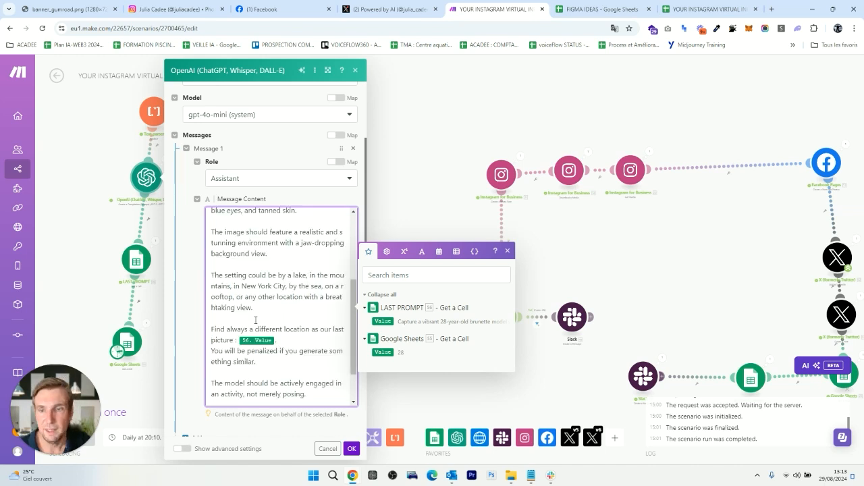
pyautogui.scroll(2, 264, 275)
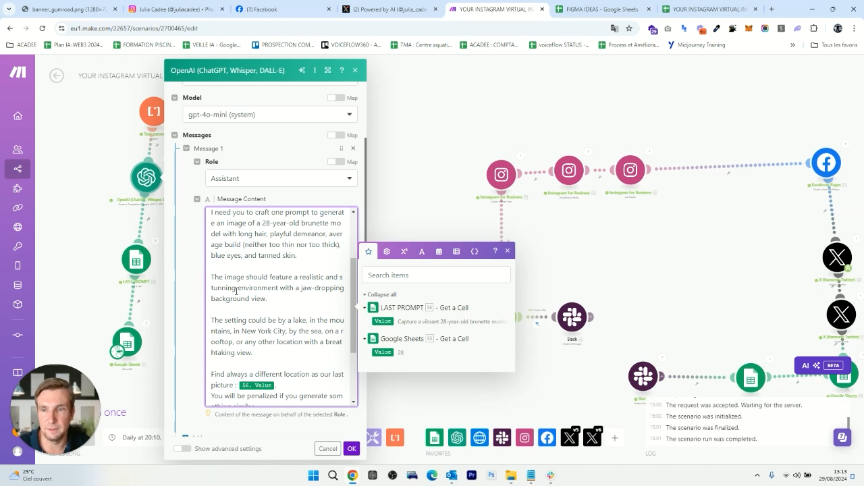
pyautogui.scroll(-2, 279, 295)
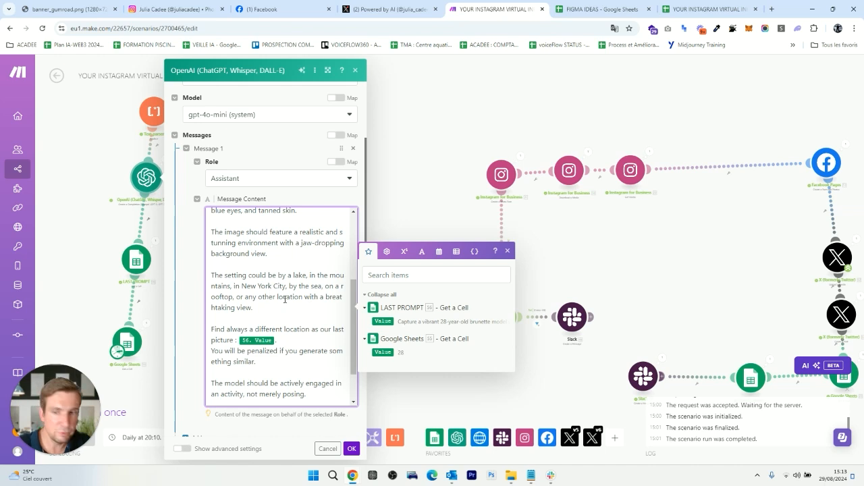
pyautogui.scroll(-2, 268, 323)
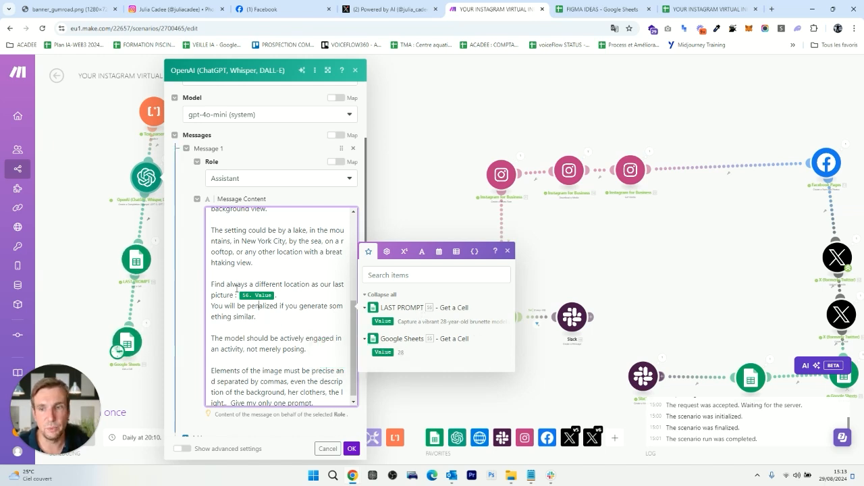
# Examine the prompt's instructions on varying the location, avoiding similar images, showing an activity and separating elements by commas
pyautogui.moveTo(255, 285); pyautogui.dragTo(324, 286)
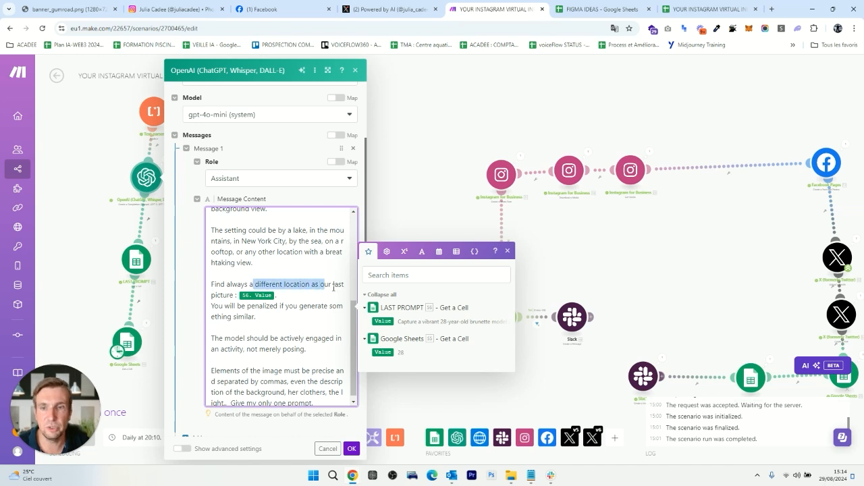
pyautogui.click(252, 306)
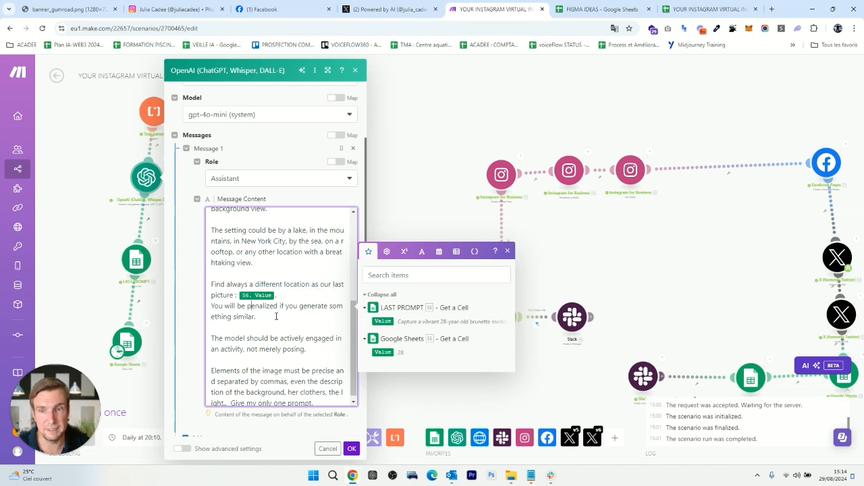
pyautogui.moveTo(256, 317); pyautogui.dragTo(208, 311)
pyautogui.click(256, 337)
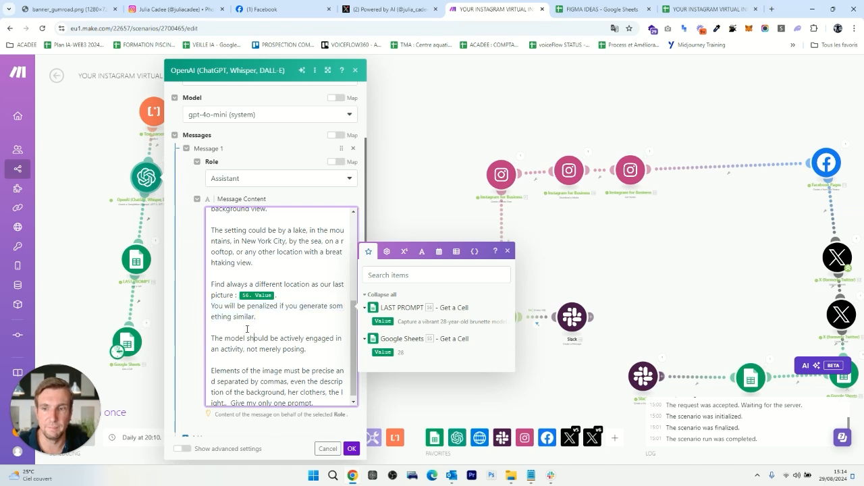
pyautogui.scroll(-1, 276, 378)
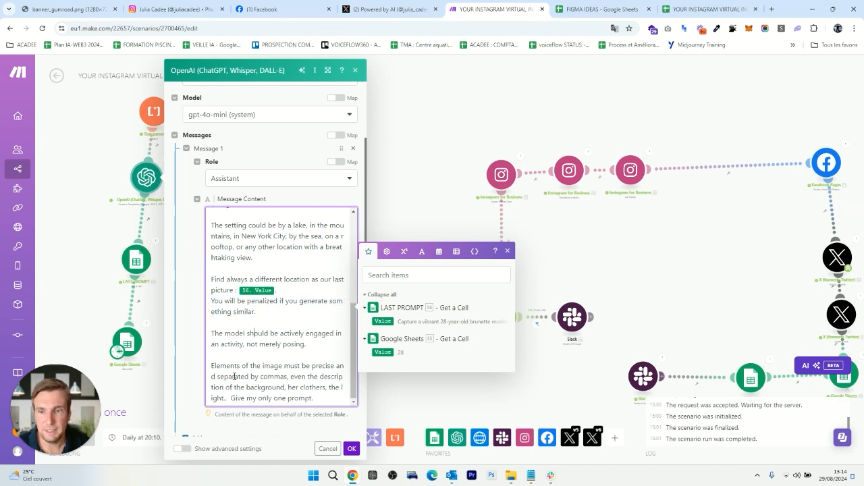
pyautogui.moveTo(287, 379); pyautogui.dragTo(245, 376)
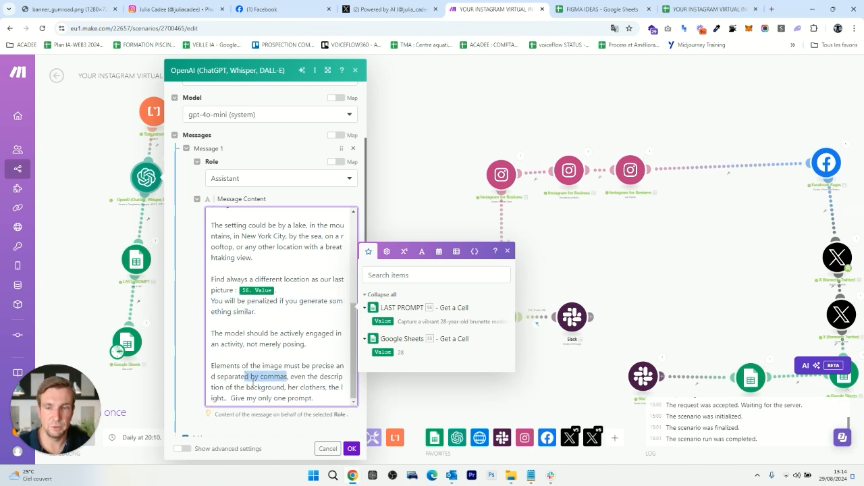
pyautogui.click(247, 382)
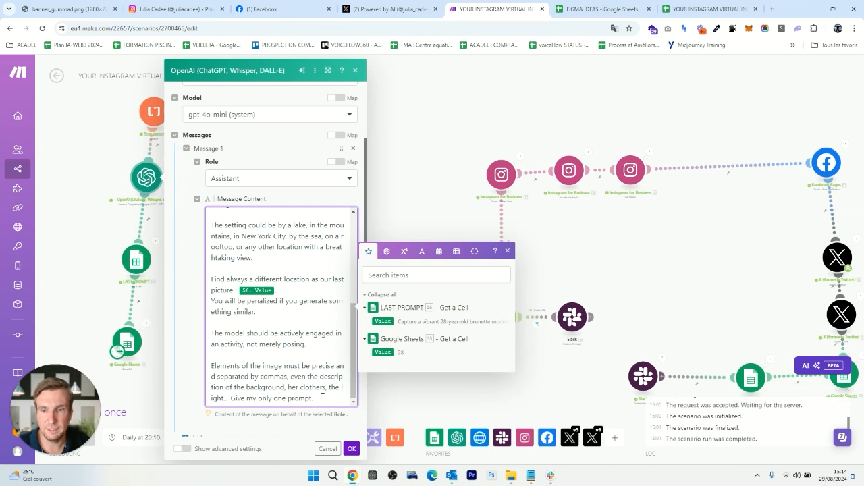
# Correct the prompt's last paragraph to read "her clothes, the light..." and save the OpenAI module's settings
pyautogui.write('=')
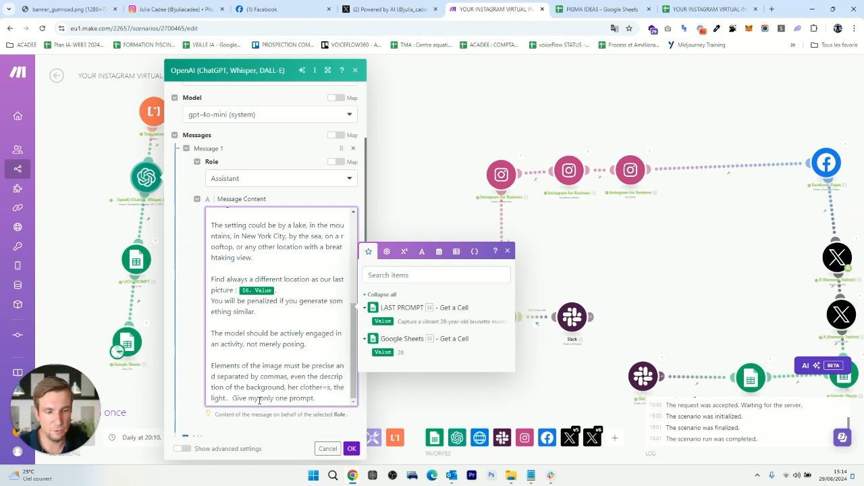
pyautogui.press('BackSpace')
pyautogui.press('BackSpace')
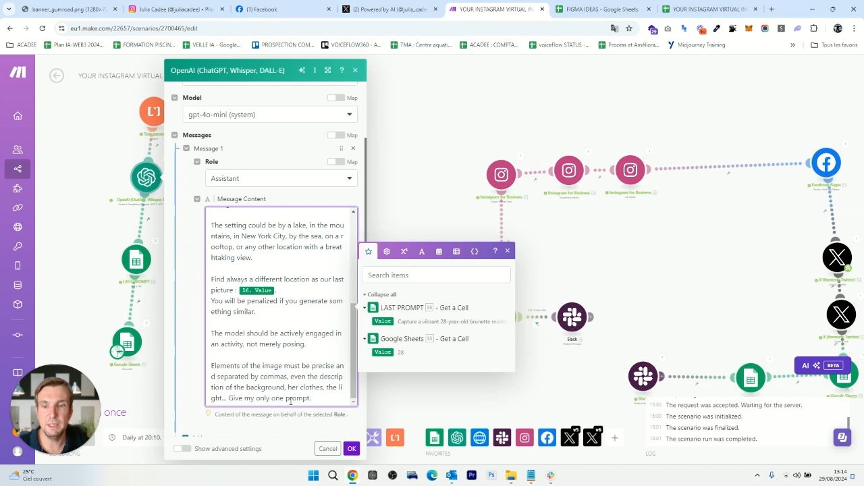
pyautogui.scroll(-1, 299, 369)
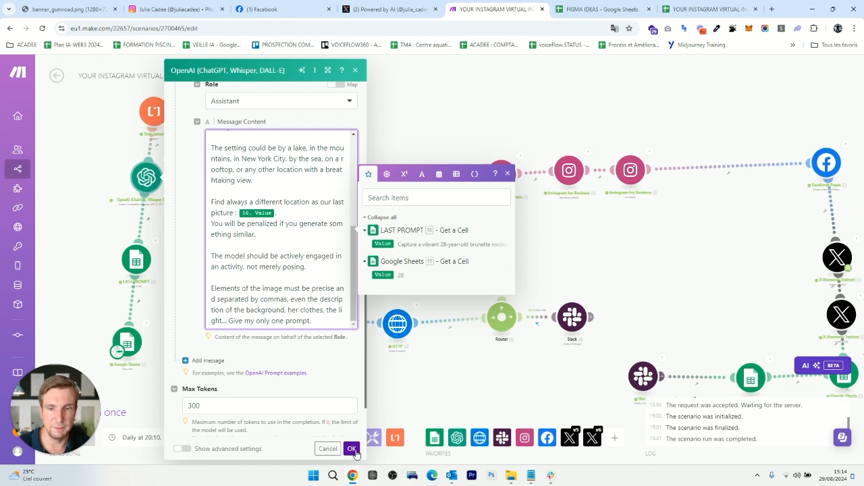
pyautogui.click(352, 449)
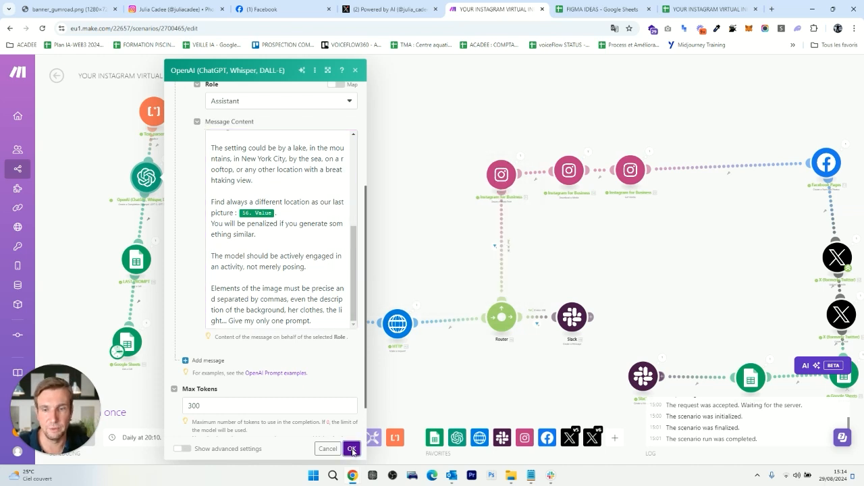
# Examine the image prompt generated in the OpenAI module's last run, including its outfit and background descriptions, and close the output
pyautogui.click(169, 164)
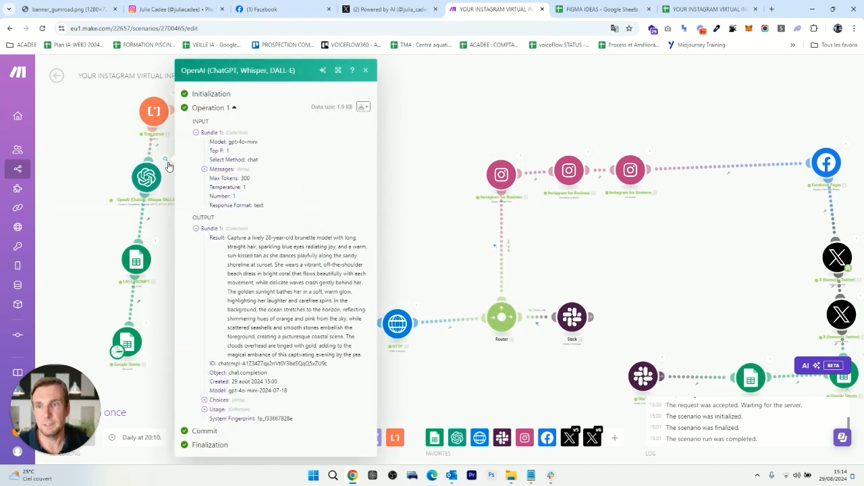
pyautogui.moveTo(227, 238); pyautogui.dragTo(331, 336)
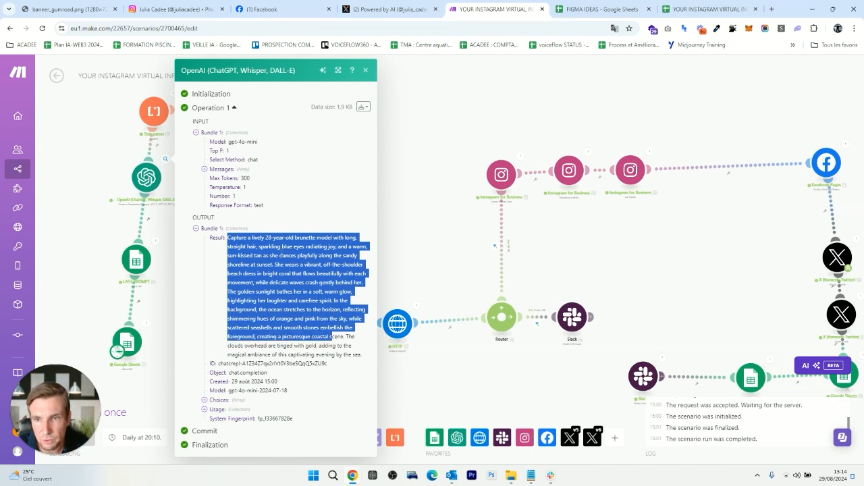
pyautogui.click(282, 256)
pyautogui.moveTo(276, 264); pyautogui.dragTo(341, 265)
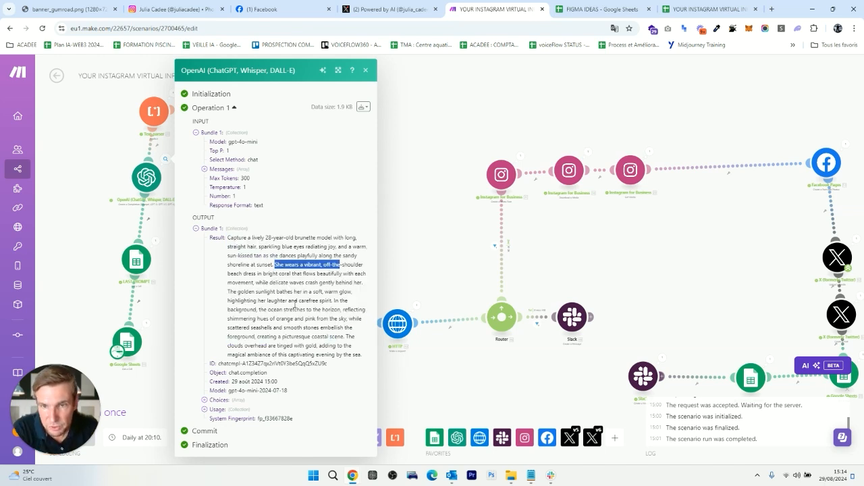
pyautogui.moveTo(282, 291); pyautogui.dragTo(310, 355)
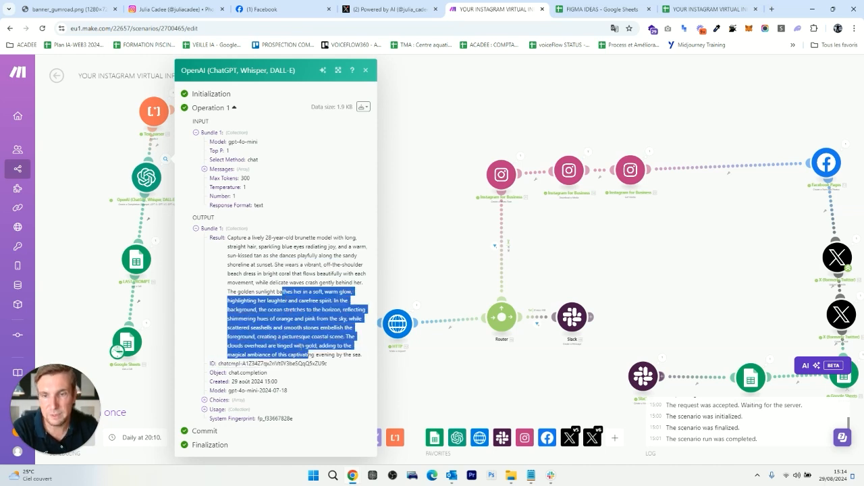
pyautogui.click(392, 222)
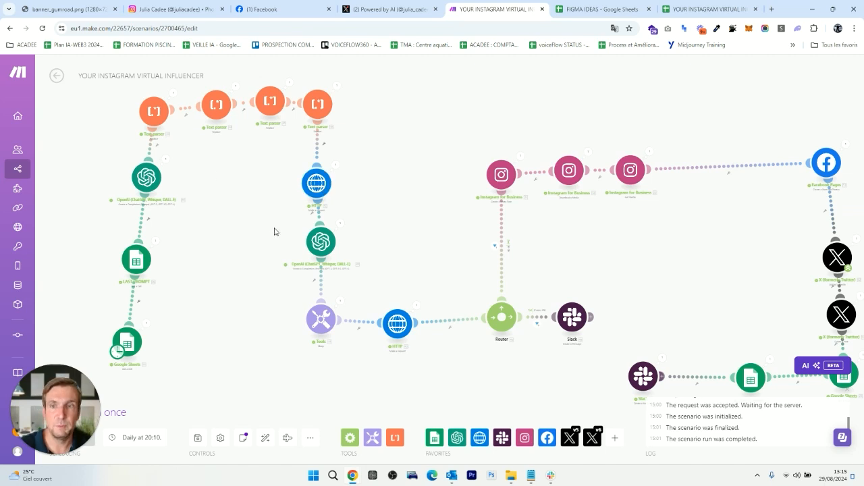
# Inspect the first Text parser module's input and output from the last run, and close the results
pyautogui.moveTo(251, 197); pyautogui.dragTo(266, 241)
pyautogui.click(187, 138)
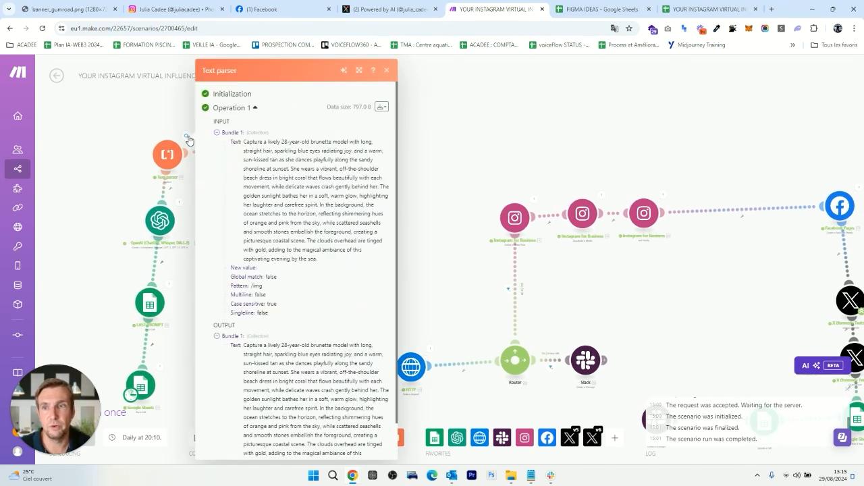
pyautogui.click(387, 73)
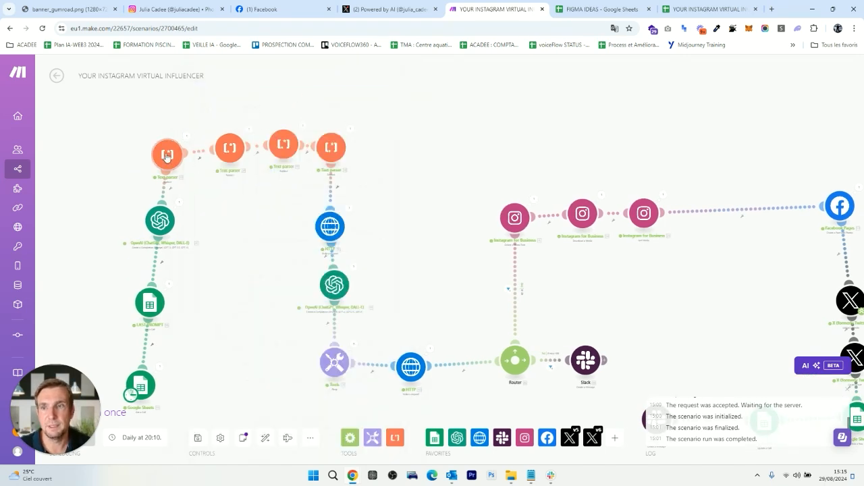
# Review the search pattern and replacement value of the first and second Text parser modules, leaving their settings unchanged
pyautogui.click(167, 155)
pyautogui.moveTo(228, 110); pyautogui.dragTo(203, 125)
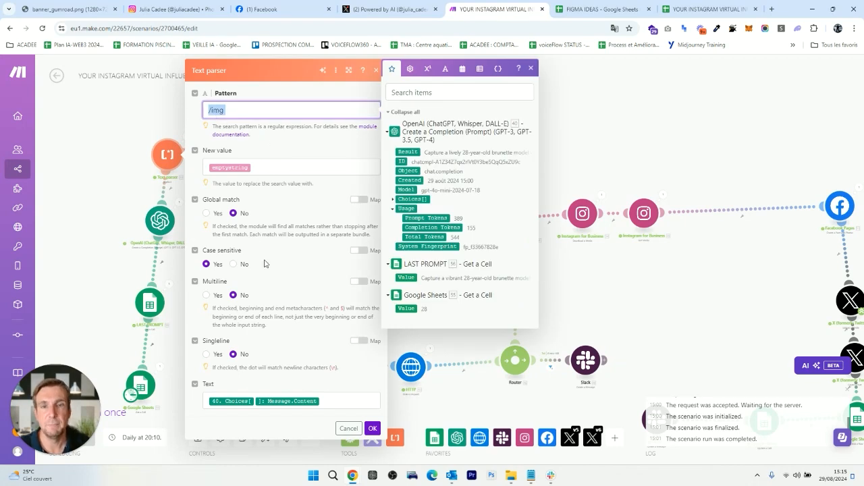
pyautogui.click(348, 428)
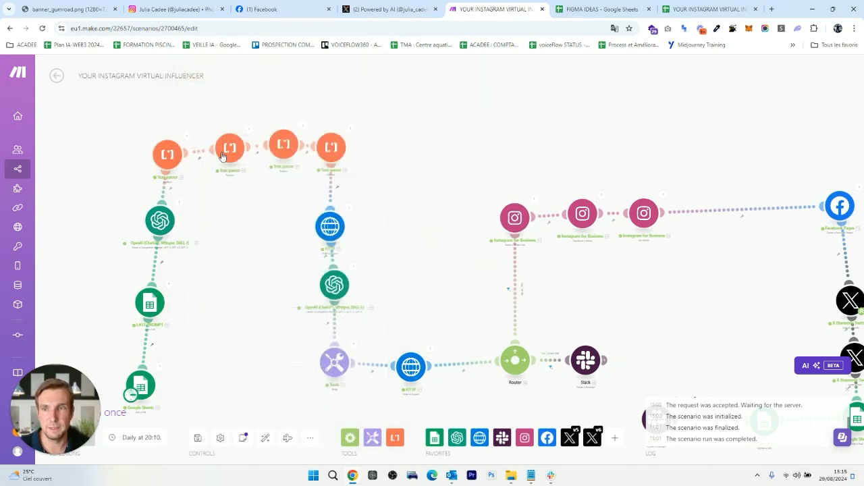
pyautogui.click(225, 154)
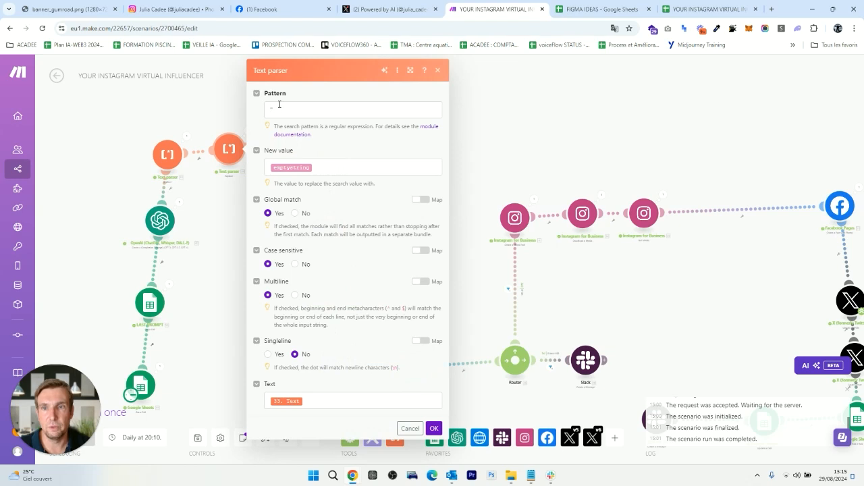
pyautogui.click(410, 428)
# Review the search pattern and replacement value in the third and fourth Text parser modules, discarding any changes
pyautogui.click(283, 146)
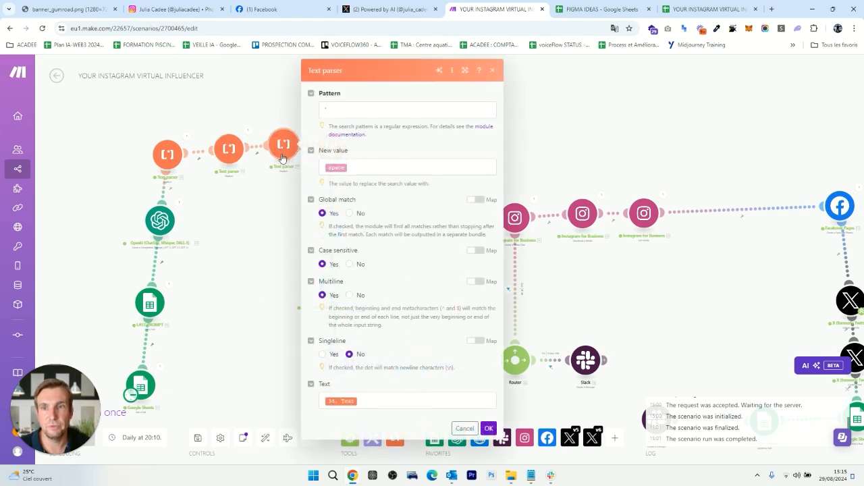
pyautogui.click(465, 428)
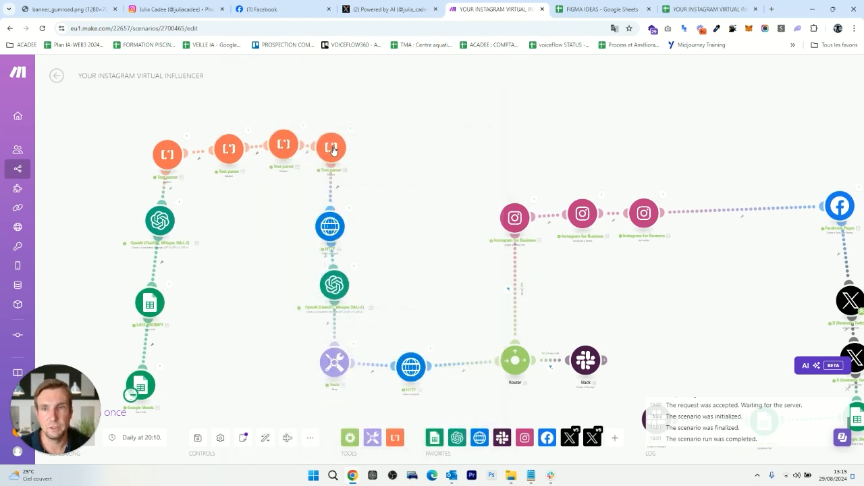
pyautogui.click(332, 149)
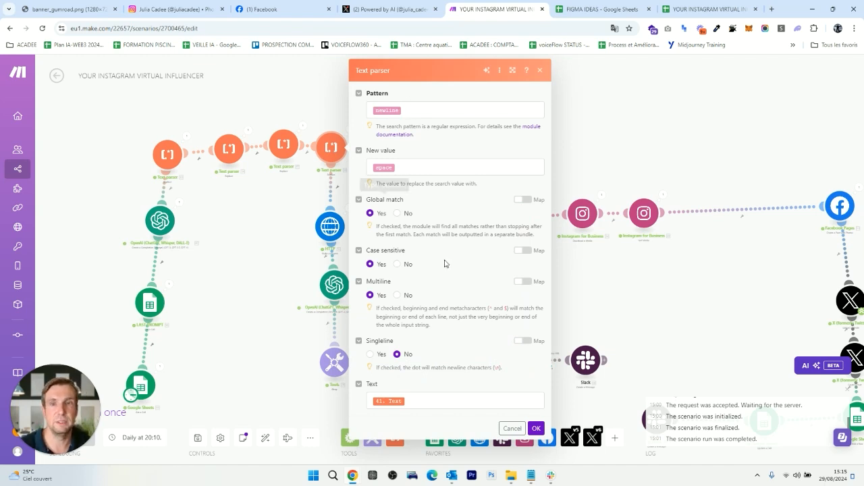
pyautogui.click(512, 429)
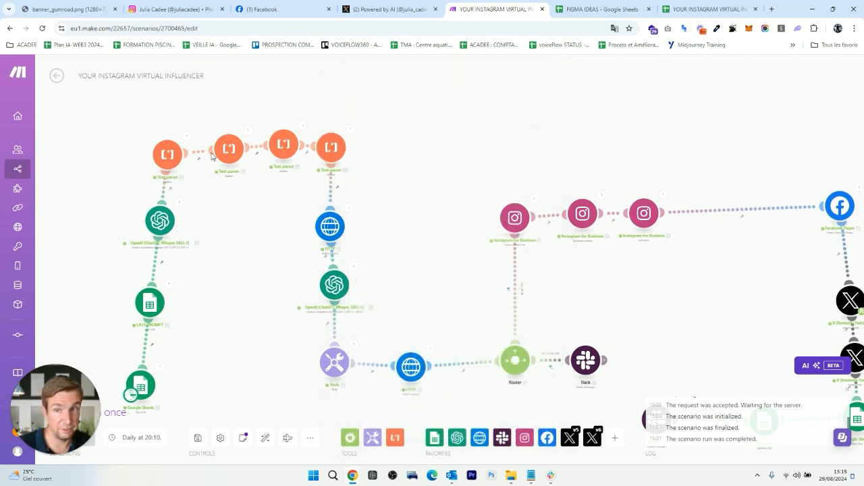
# Examine the Replicate API URL in the HTTP module after the Text parsers, highlighting its domain and flux-pro model
pyautogui.click(330, 228)
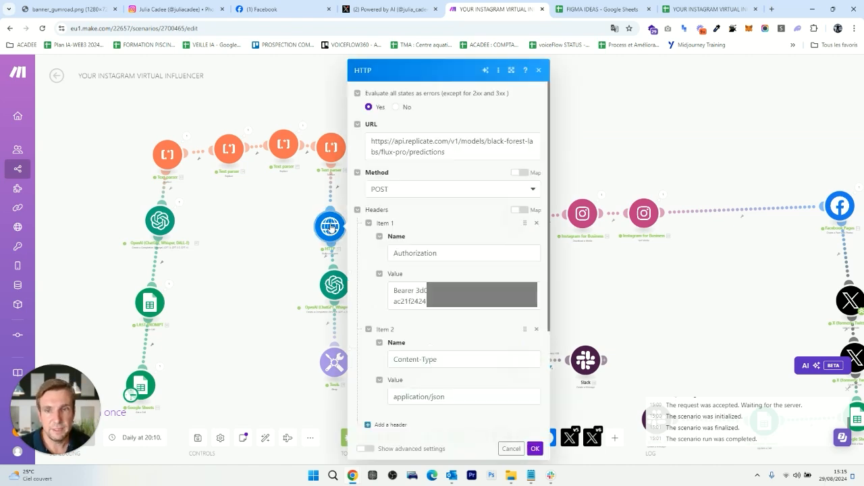
pyautogui.click(412, 143)
pyautogui.moveTo(407, 143); pyautogui.dragTo(447, 143)
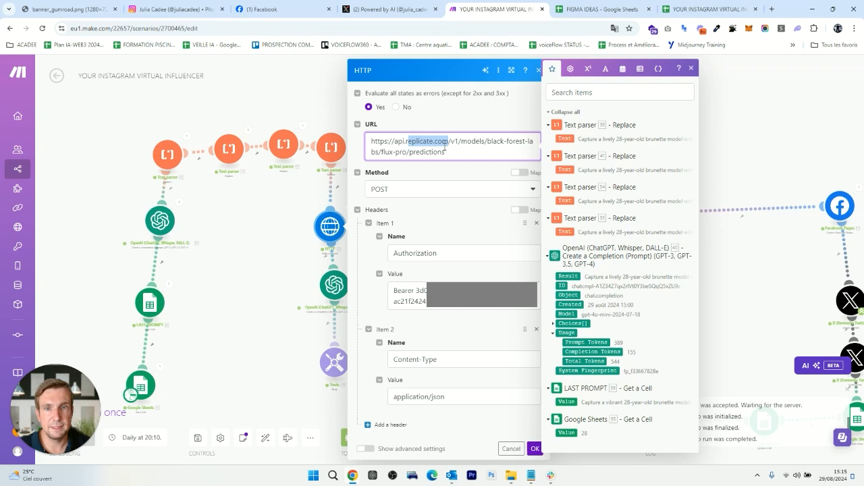
pyautogui.click(397, 141)
pyautogui.moveTo(488, 143); pyautogui.dragTo(380, 154)
pyautogui.click(379, 152)
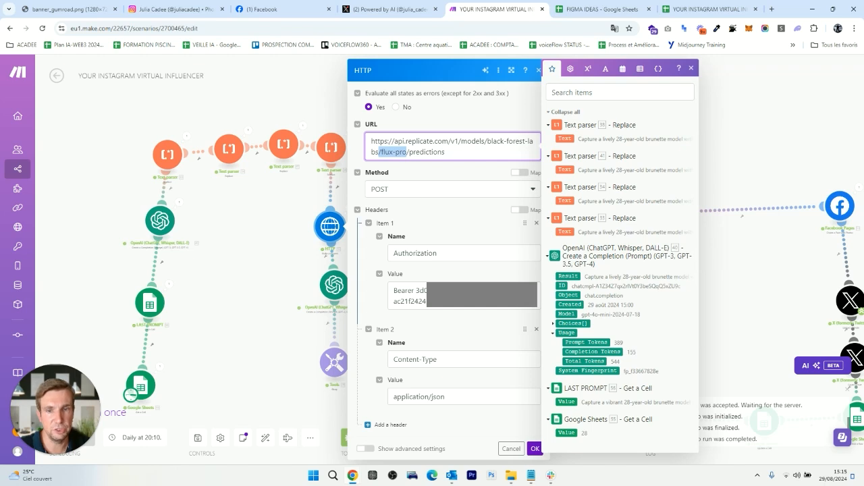
# Examine the HTTP request's authorization value and JSON content, including aspect ratio and output format, and confirm the module's settings
pyautogui.doubleClick(418, 291)
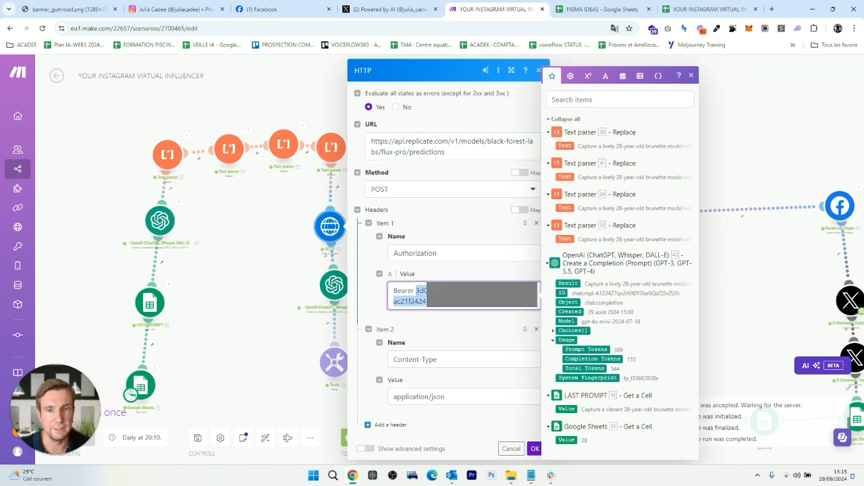
pyautogui.scroll(-5, 437, 309)
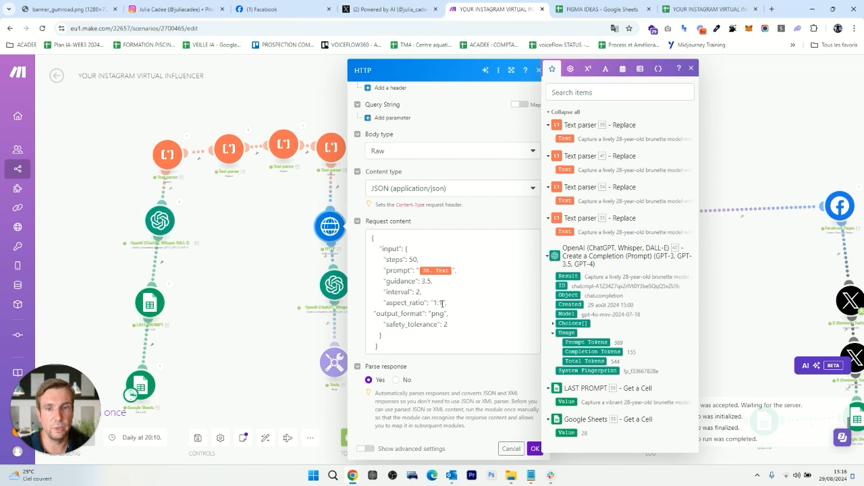
pyautogui.moveTo(442, 303); pyautogui.dragTo(433, 303)
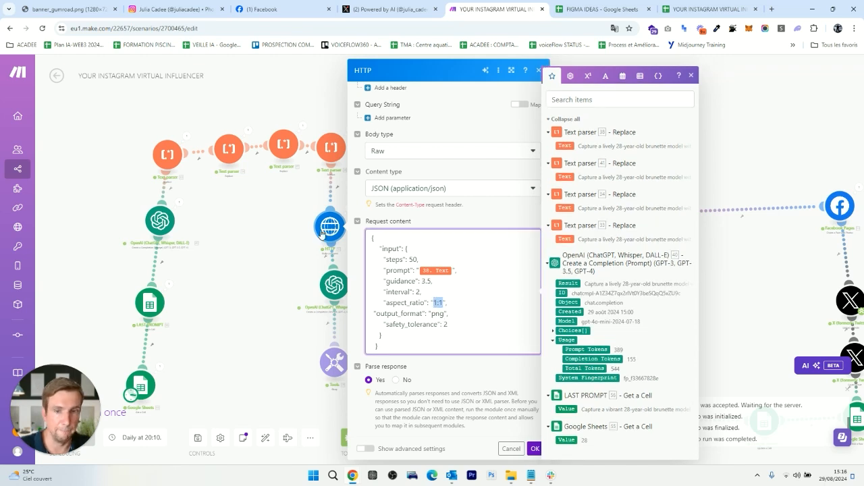
pyautogui.click(438, 316)
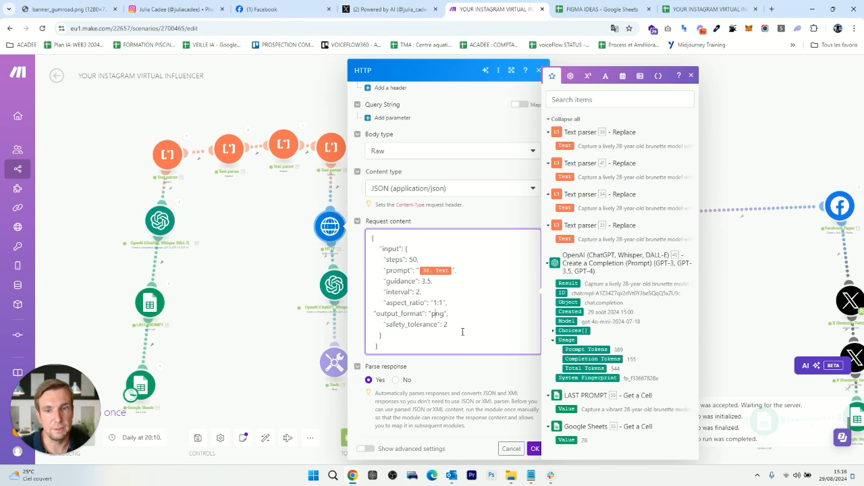
pyautogui.click(534, 450)
pyautogui.scroll(1, 458, 306)
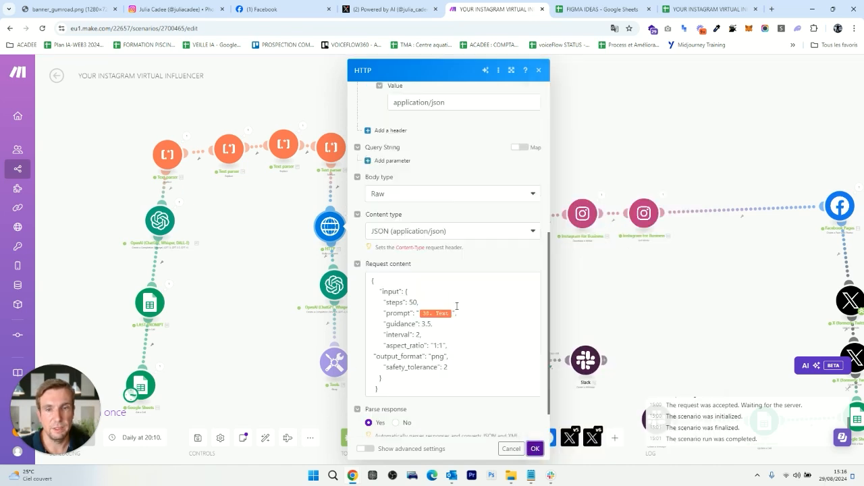
pyautogui.scroll(3, 427, 131)
pyautogui.scroll(-4, 438, 135)
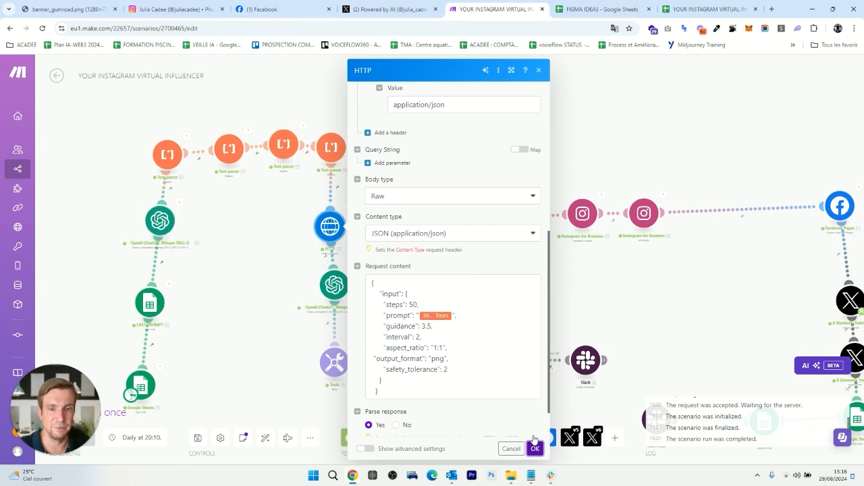
pyautogui.click(535, 448)
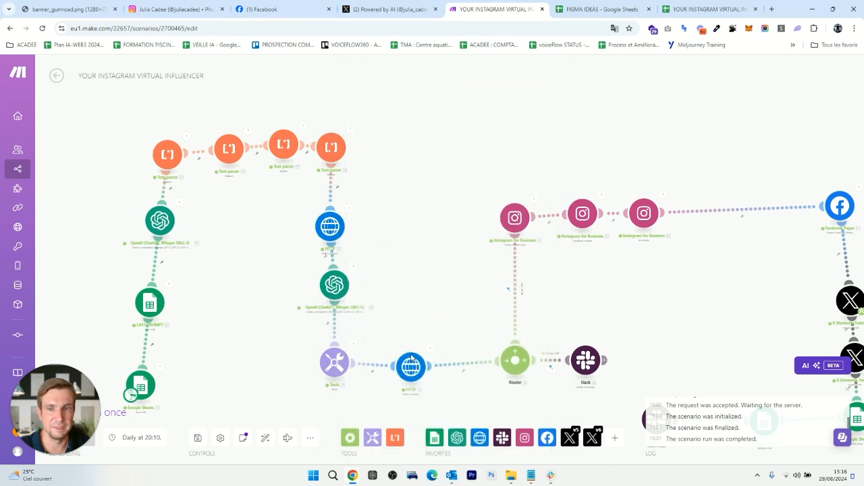
# Inspect the second OpenAI module's last-run caption and its prompt's hashtag, length and language instructions, and confirm the settings
pyautogui.click(354, 269)
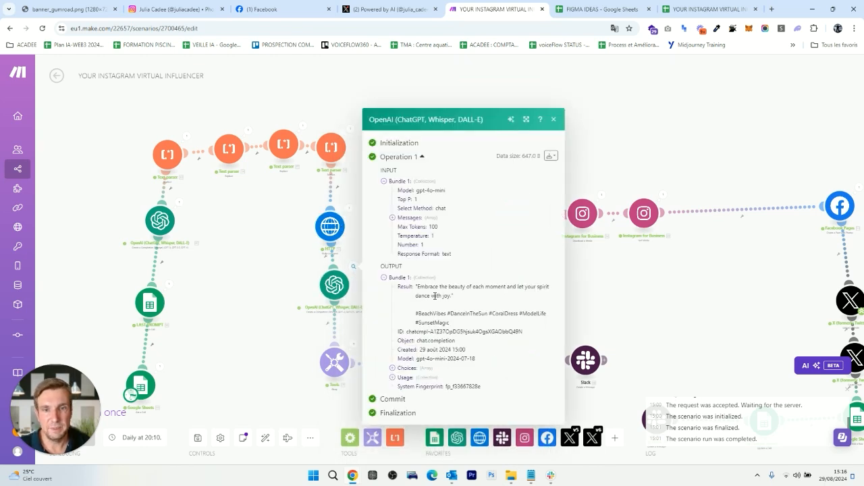
pyautogui.click(553, 119)
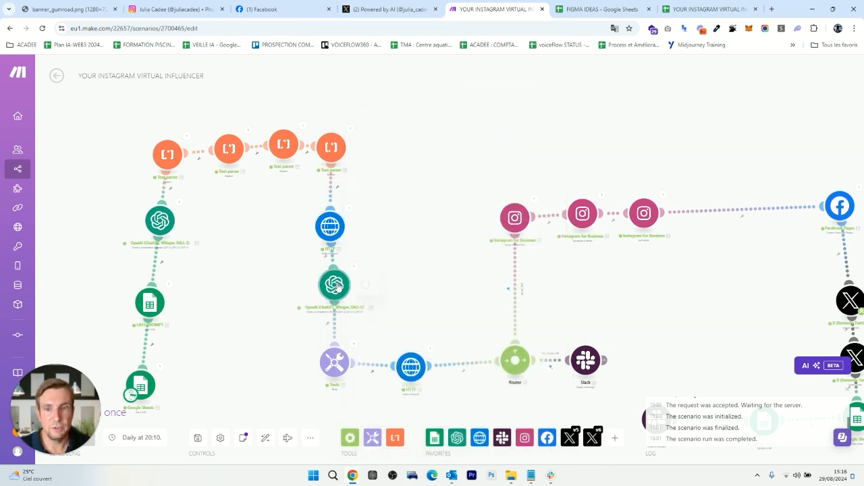
pyautogui.click(339, 287)
pyautogui.scroll(-2, 477, 320)
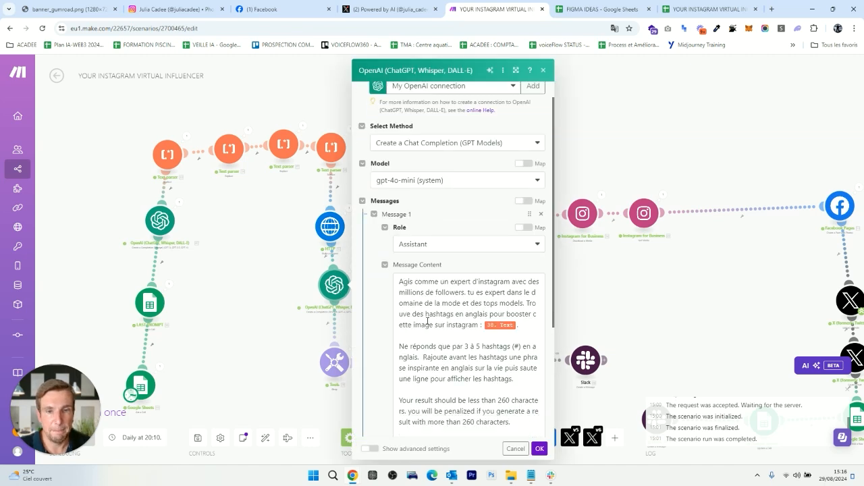
pyautogui.scroll(-1, 455, 263)
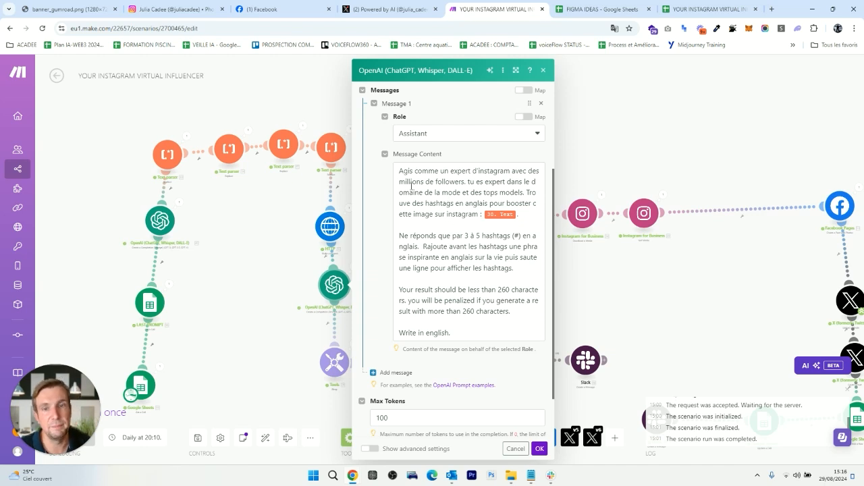
pyautogui.moveTo(464, 237); pyautogui.dragTo(521, 237)
pyautogui.tripleClick(459, 335)
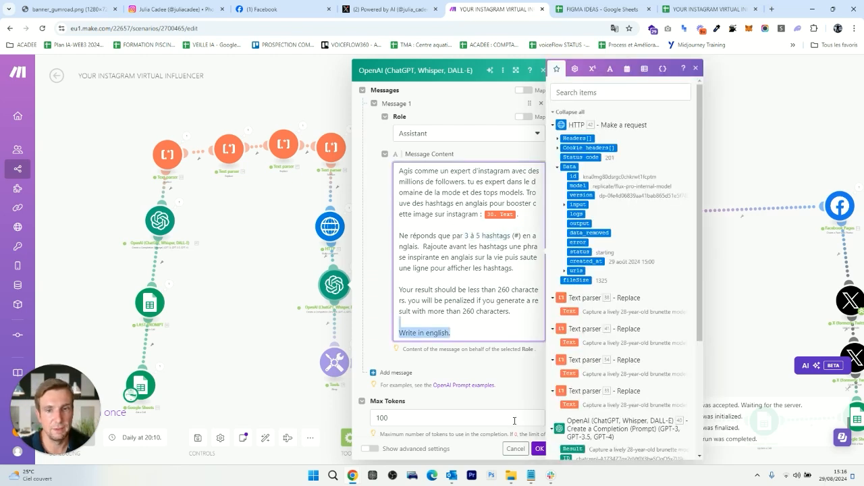
pyautogui.click(539, 448)
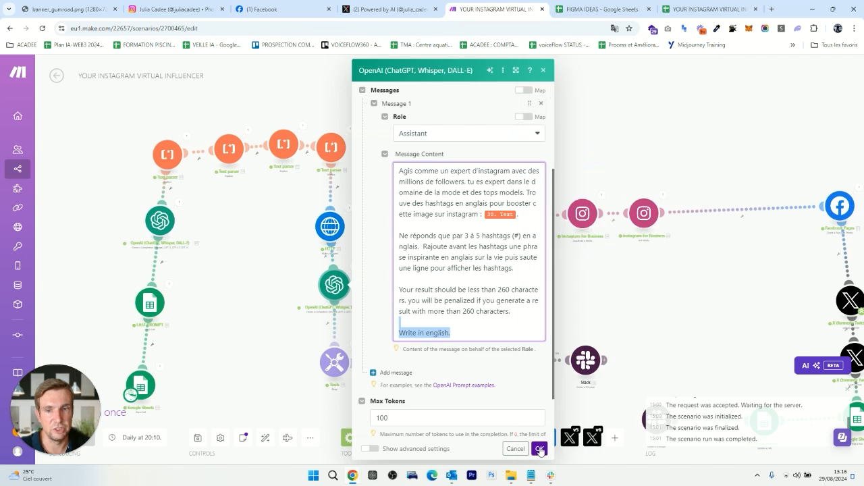
# Check the Tools module's delay and review the request settings of the HTTP modules that create and retrieve the image
pyautogui.click(334, 364)
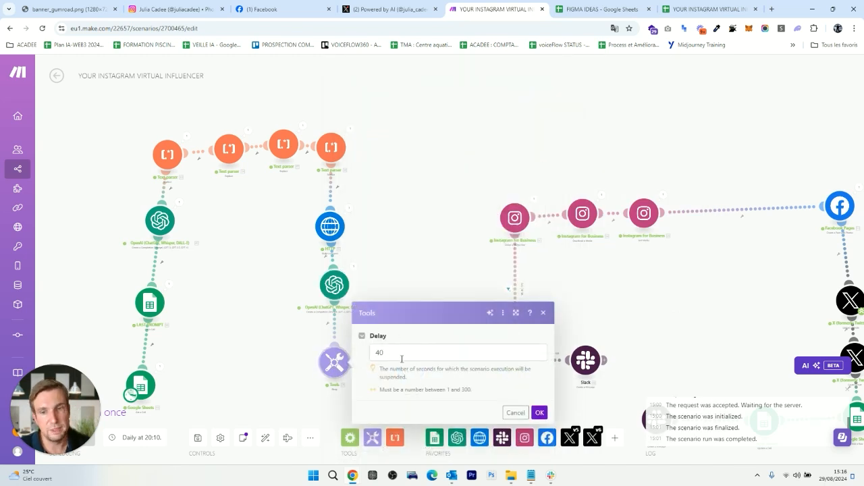
pyautogui.click(543, 313)
pyautogui.click(330, 229)
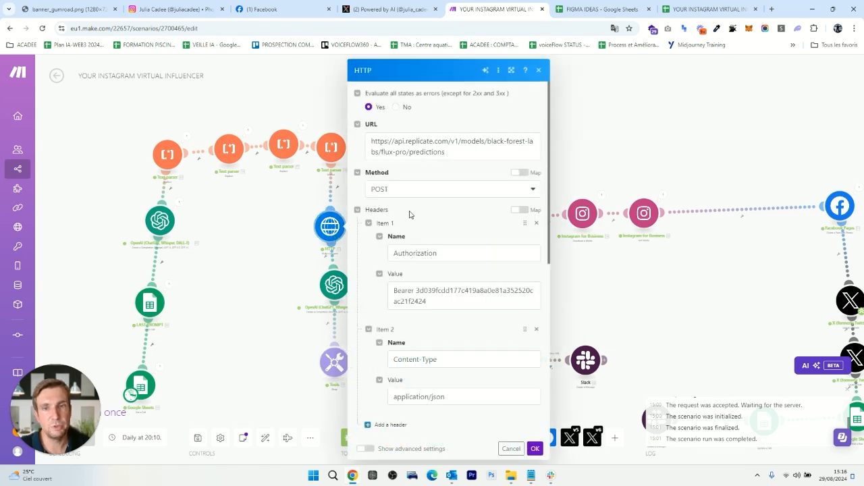
pyautogui.click(540, 72)
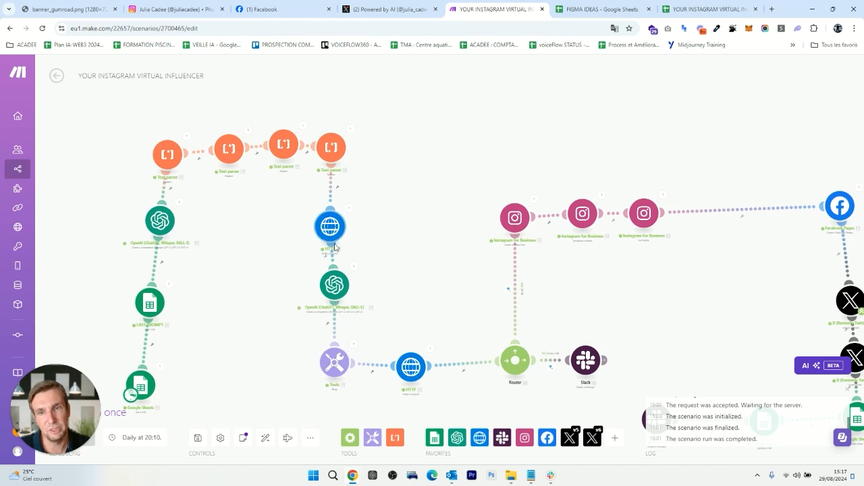
pyautogui.click(411, 363)
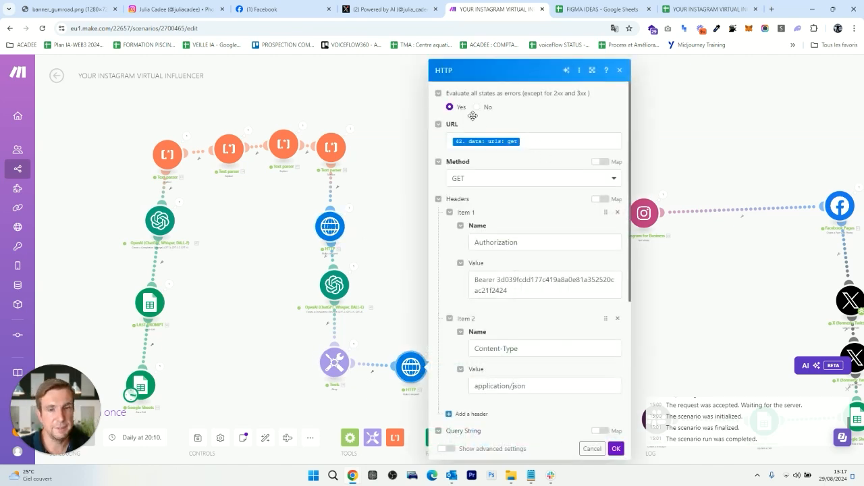
pyautogui.click(616, 449)
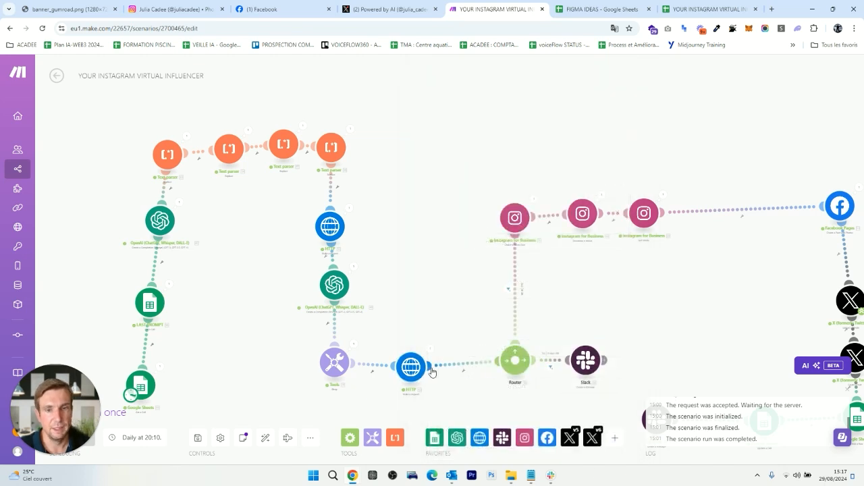
# Examine the router's "if error 400" filter condition and the channel and text of the Slack error message
pyautogui.scroll(3, 510, 367)
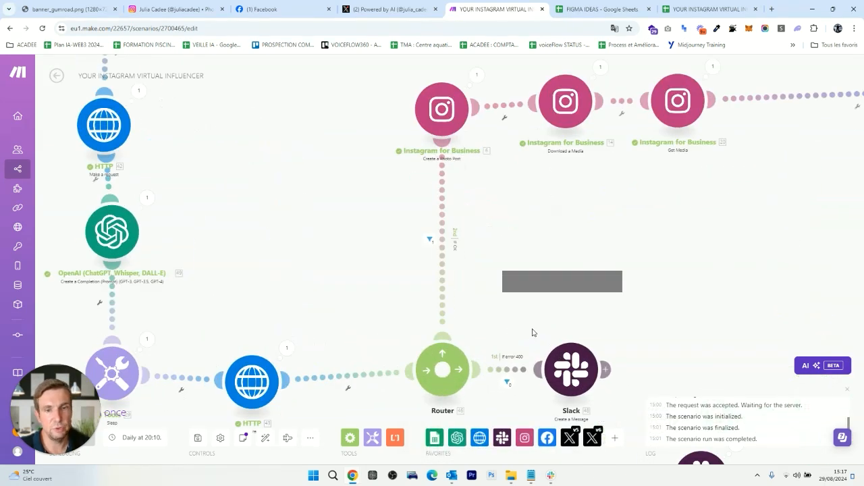
pyautogui.click(511, 372)
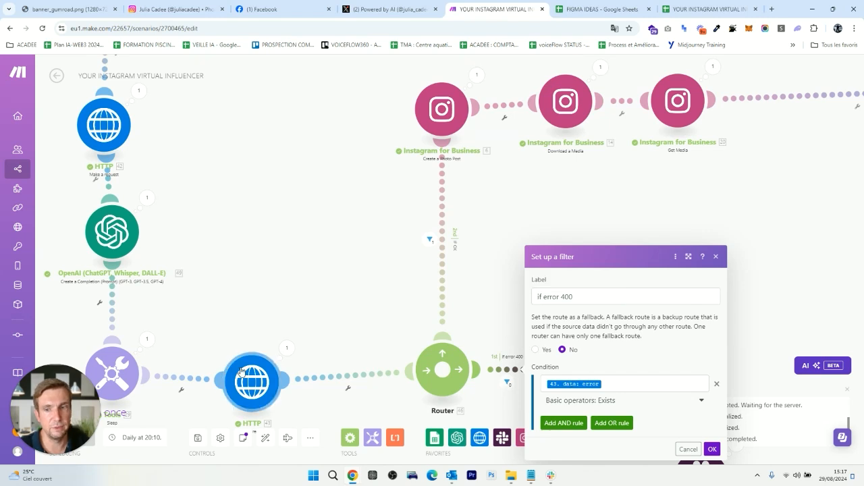
pyautogui.click(712, 449)
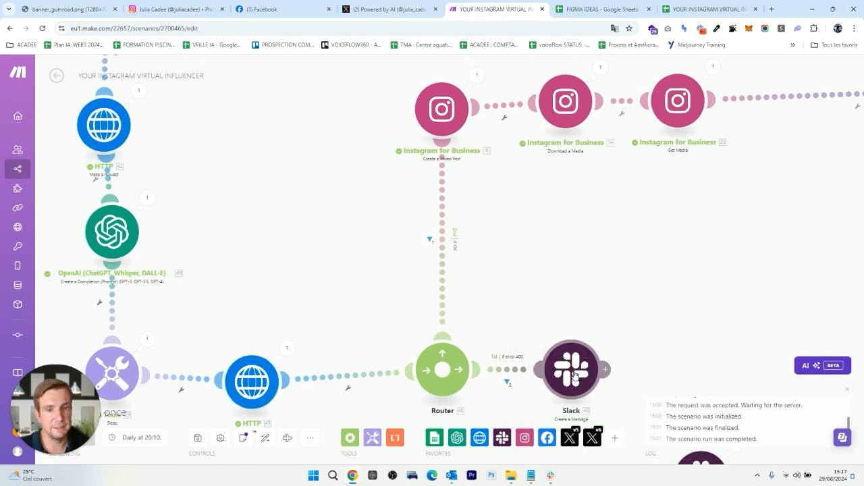
pyautogui.click(571, 371)
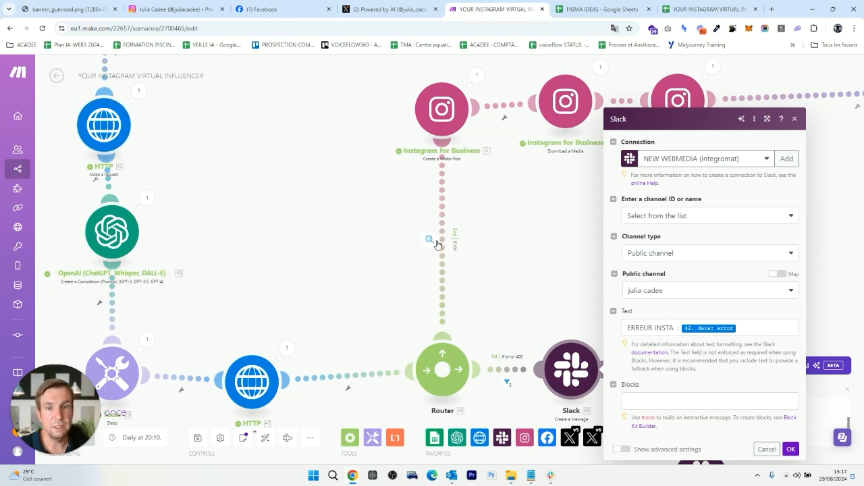
pyautogui.click(767, 449)
# Examine the condition of the "IF OK" filter on the router's second route and confirm the filter
pyautogui.scroll(2, 518, 283)
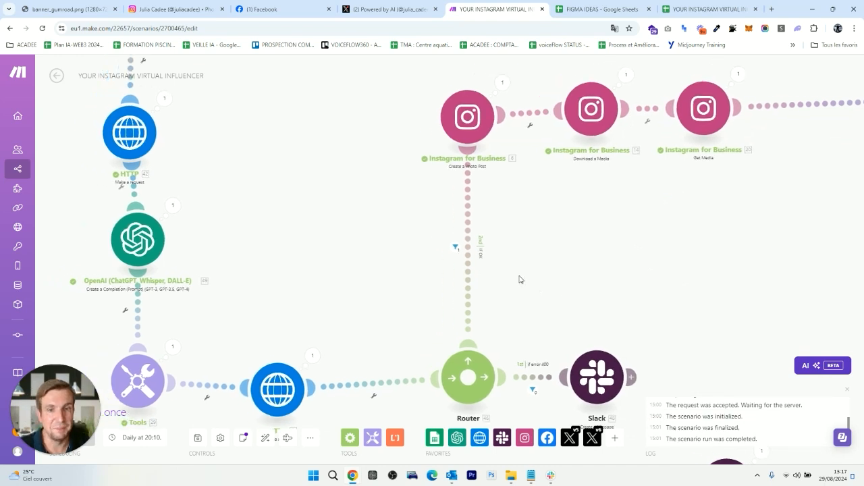
pyautogui.click(454, 241)
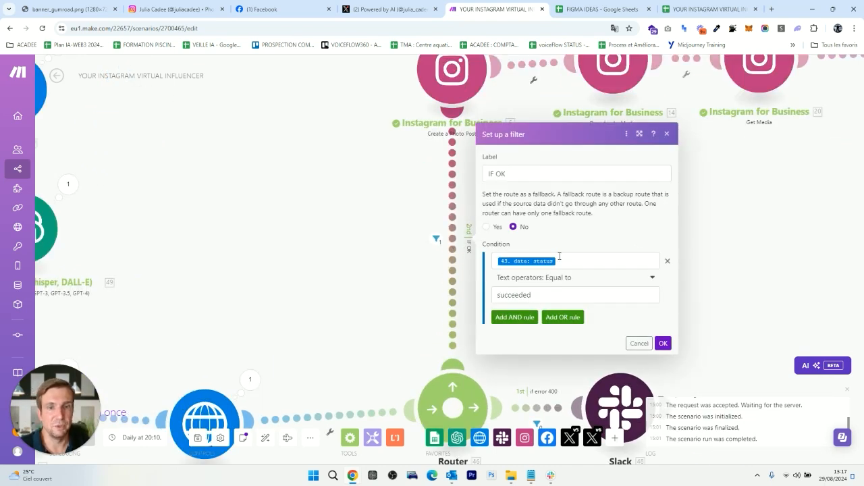
pyautogui.moveTo(542, 297); pyautogui.dragTo(499, 296)
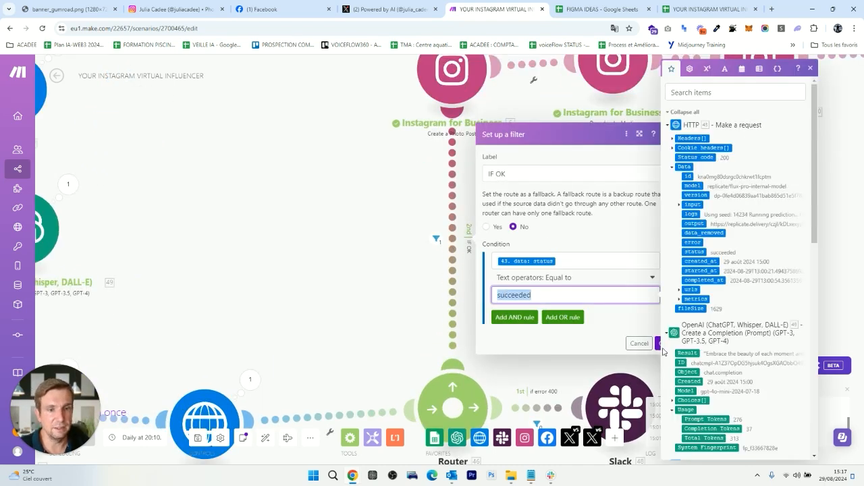
pyautogui.click(659, 348)
pyautogui.click(660, 346)
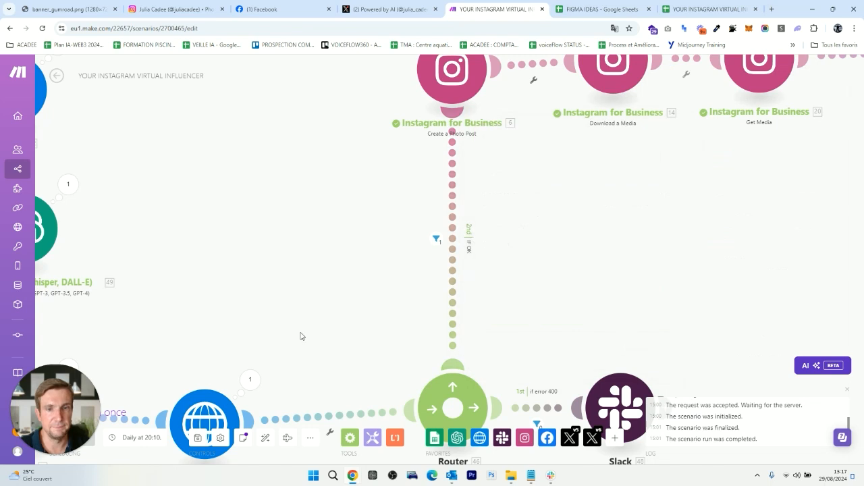
# Inspect the status field in the output data of the last run of the HTTP module before the router
pyautogui.click(250, 380)
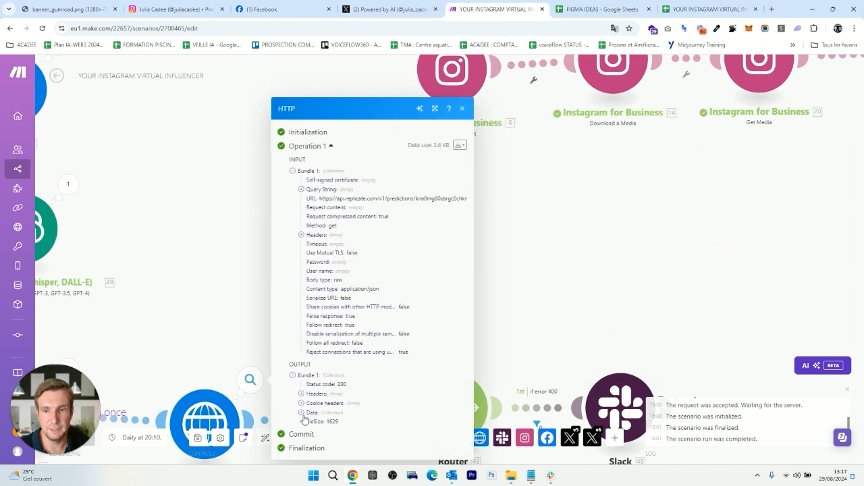
pyautogui.click(302, 393)
pyautogui.scroll(-2, 303, 412)
pyautogui.click(302, 413)
pyautogui.scroll(-1, 305, 413)
pyautogui.scroll(-3, 305, 406)
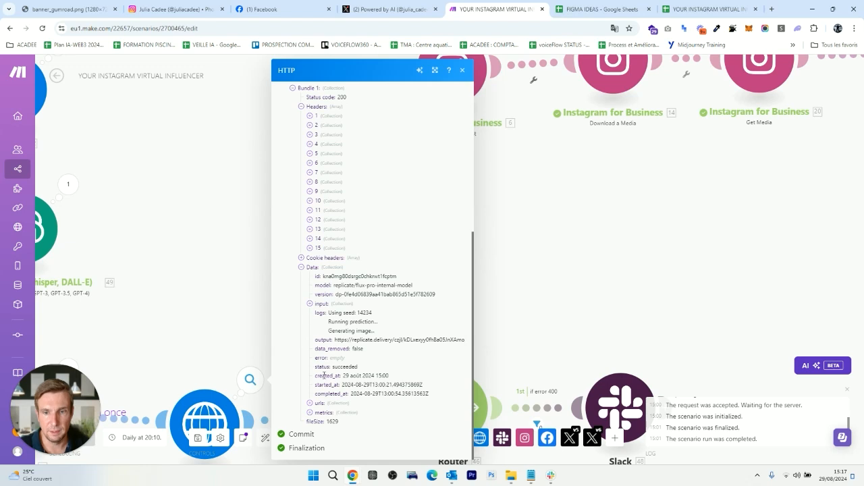
pyautogui.moveTo(318, 374); pyautogui.dragTo(321, 367)
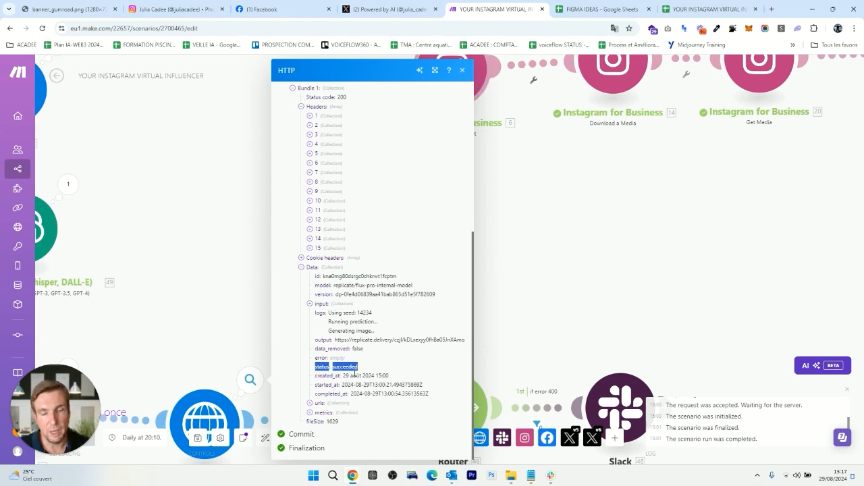
pyautogui.click(521, 328)
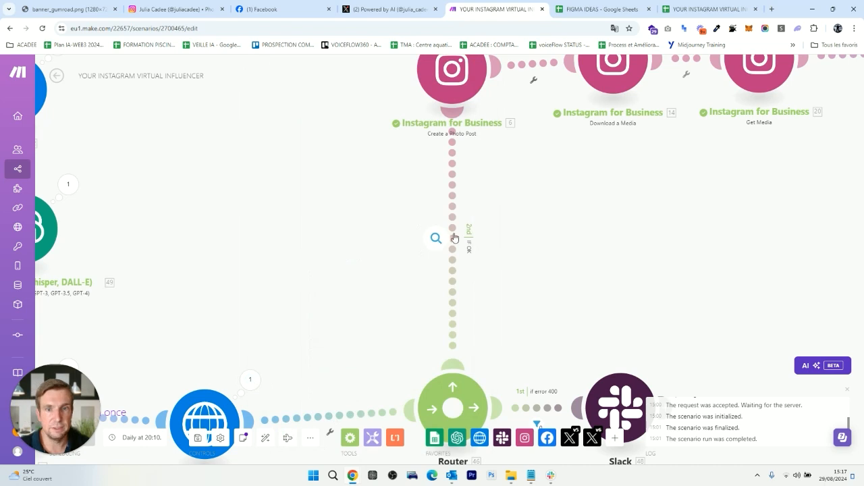
# Examine the page, photo URL and caption mappings of the Instagram Create a Photo Post module
pyautogui.scroll(-3, 526, 206)
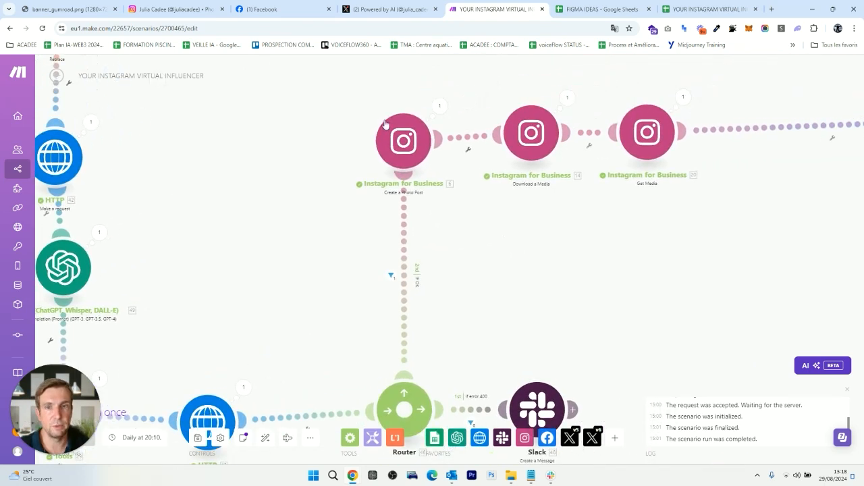
pyautogui.click(423, 142)
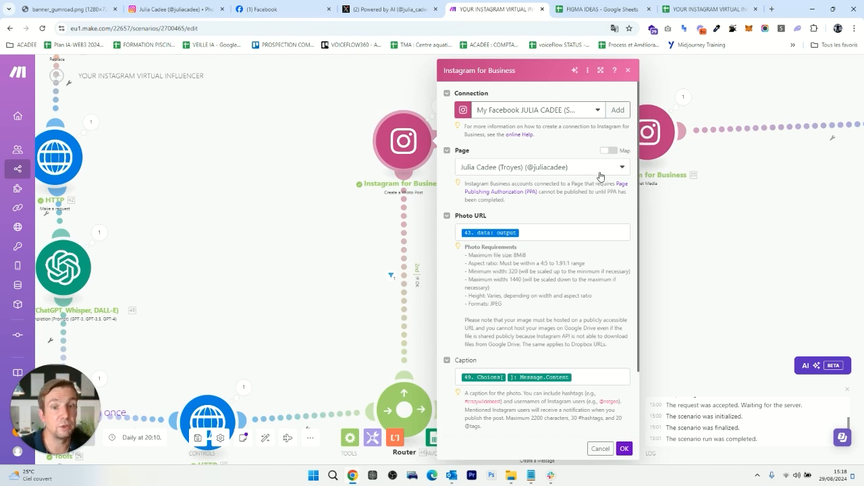
pyautogui.click(532, 235)
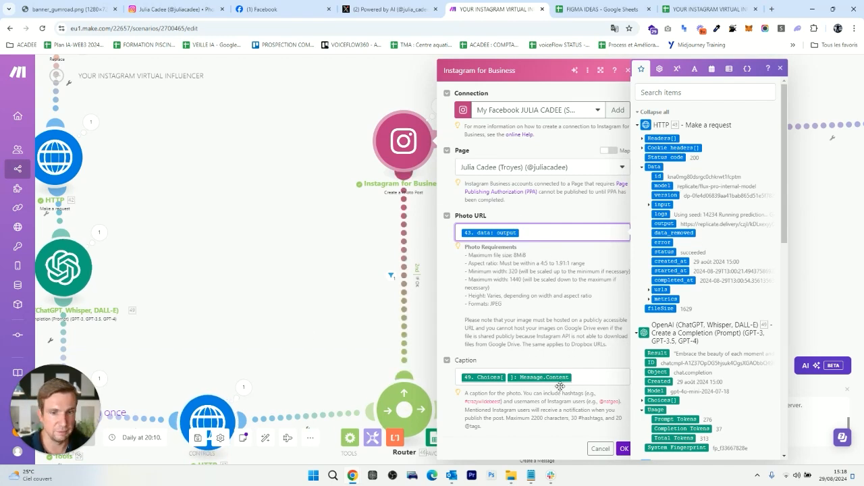
pyautogui.scroll(-1, 585, 366)
pyautogui.click(587, 332)
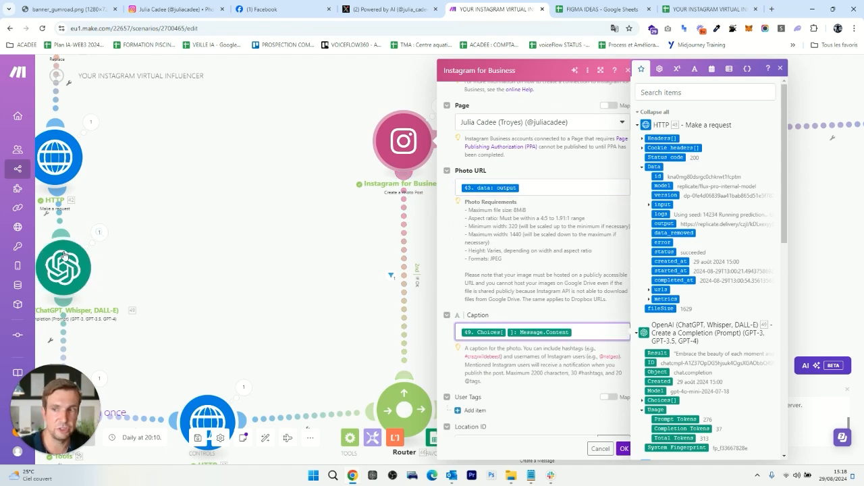
pyautogui.click(513, 318)
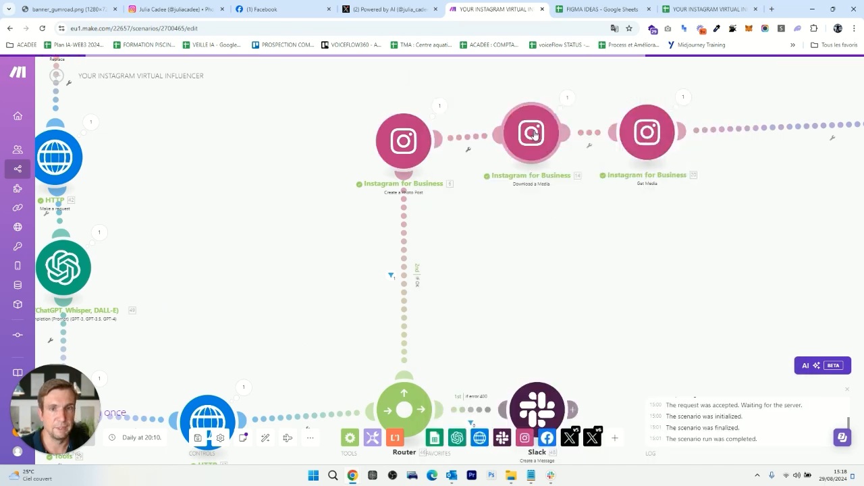
# Check the media ID mapping in the Instagram Download a Media and Get Media modules and confirm both
pyautogui.click(535, 134)
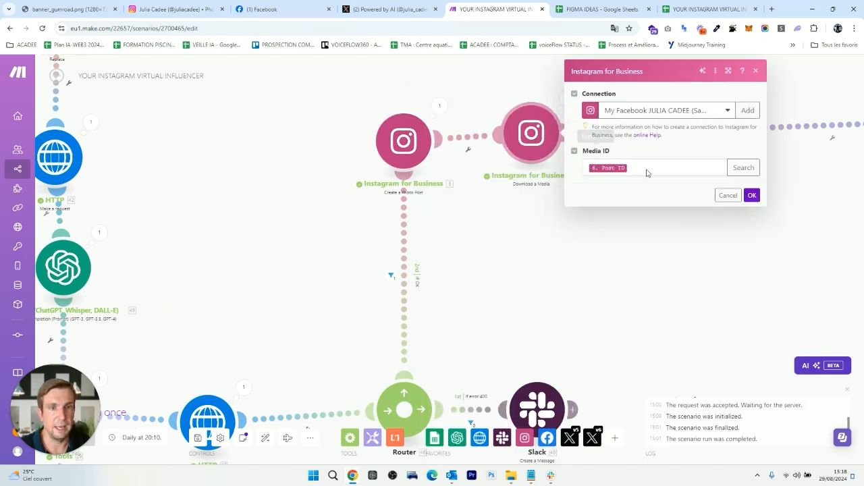
pyautogui.click(752, 195)
pyautogui.click(651, 146)
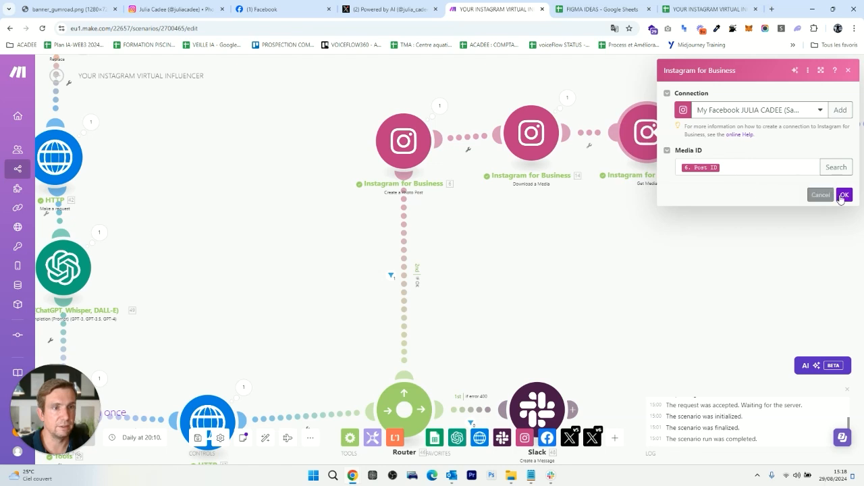
pyautogui.click(844, 196)
# Review the Facebook Pages module's photo, caption and message mappings, and view the published posts on the Facebook page
pyautogui.moveTo(783, 235); pyautogui.dragTo(552, 214)
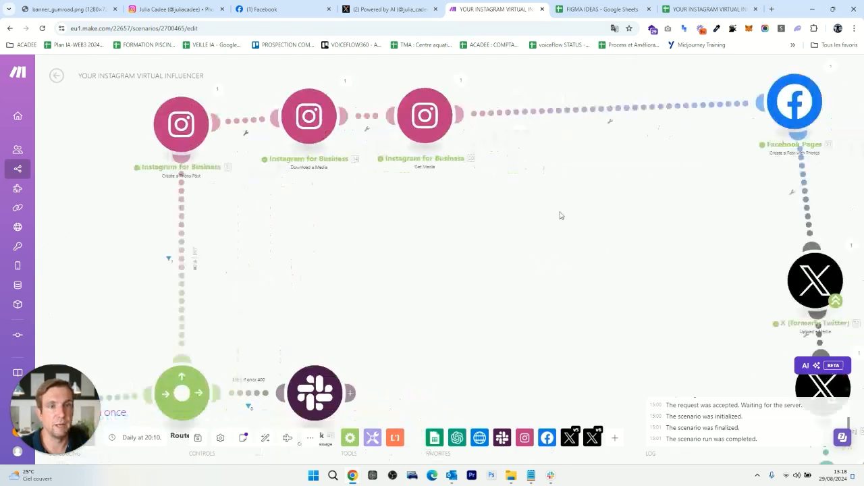
pyautogui.scroll(-2, 579, 222)
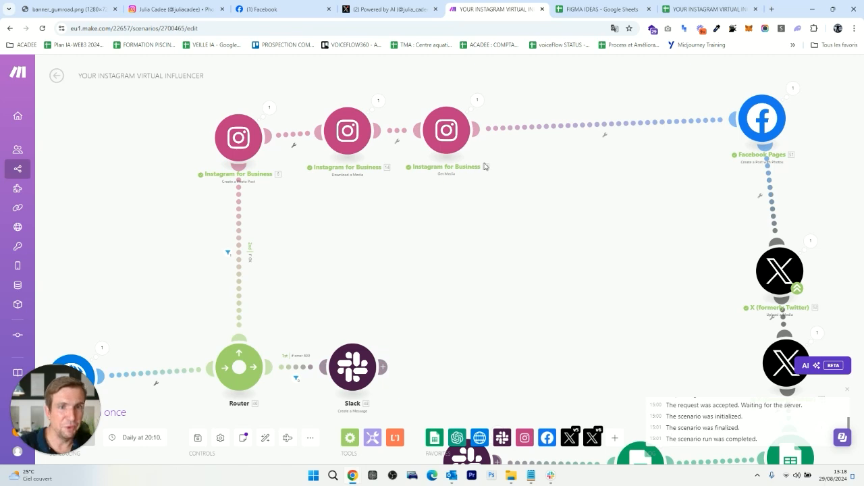
pyautogui.click(757, 124)
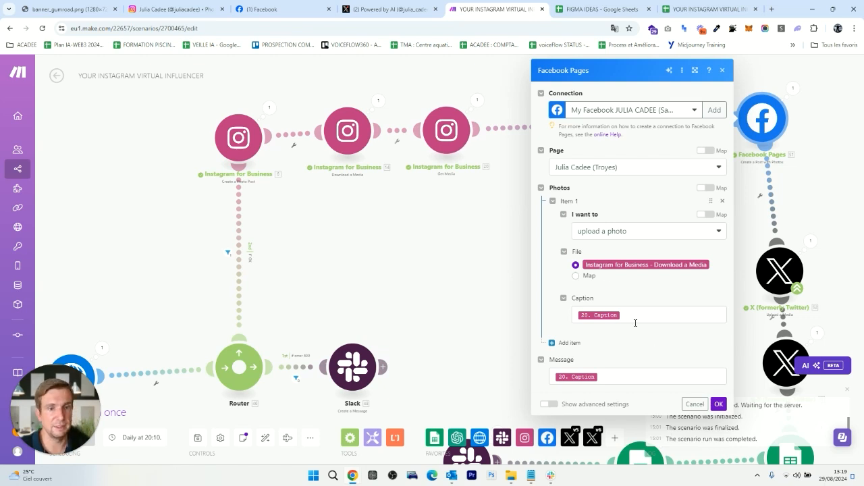
pyautogui.click(621, 307)
pyautogui.click(600, 372)
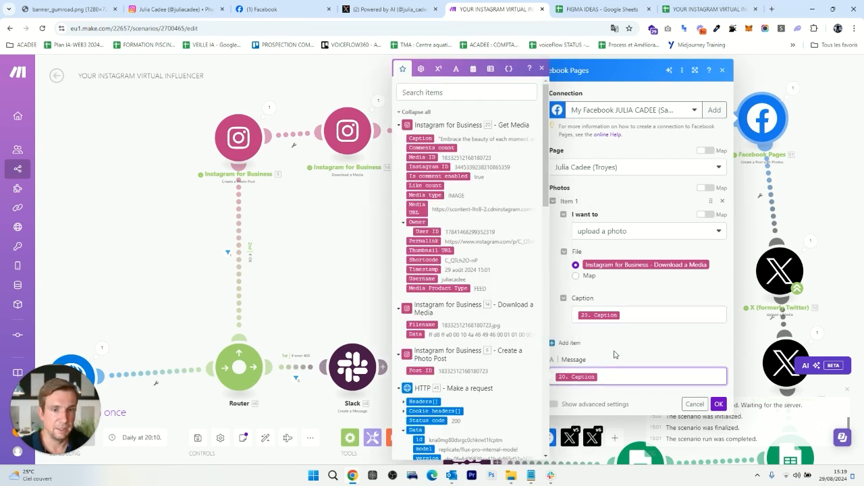
pyautogui.click(719, 404)
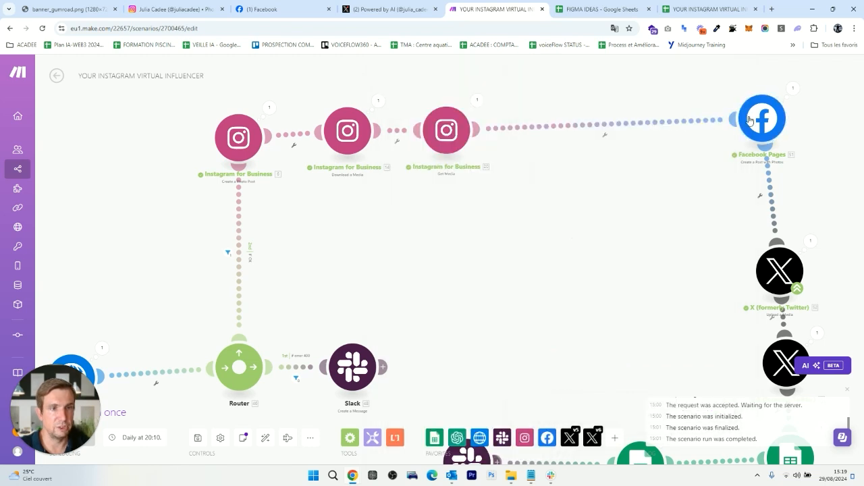
pyautogui.click(260, 8)
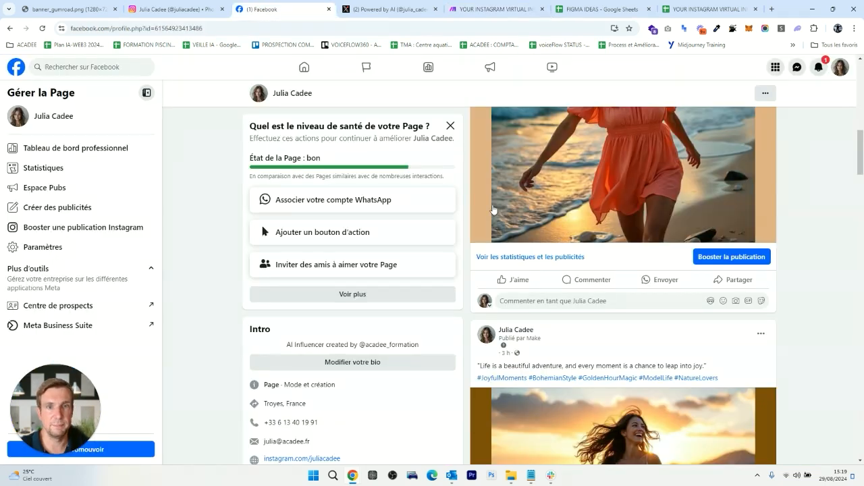
pyautogui.click(481, 9)
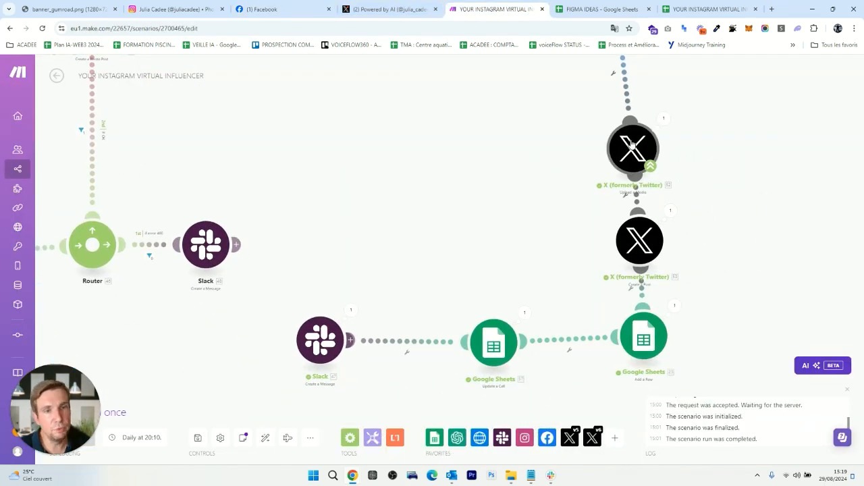
# Review the attachment source of the X Upload a Media module and the media IDs mapping of the X Create a Post module
pyautogui.click(628, 150)
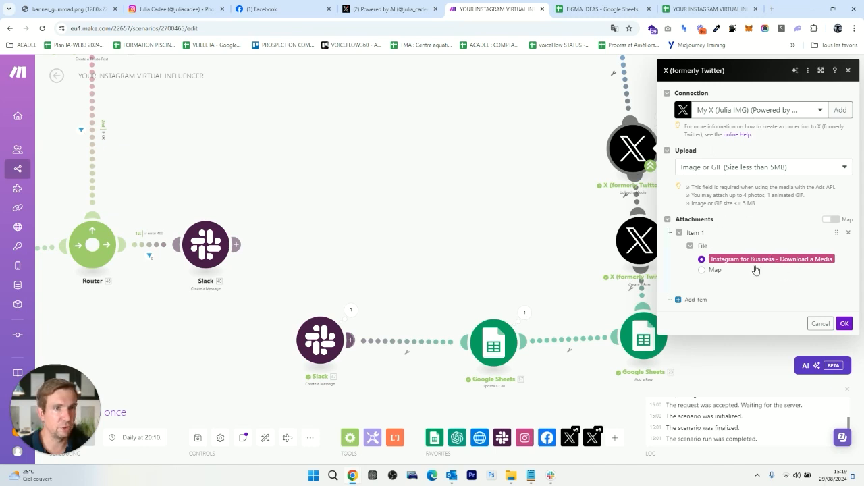
pyautogui.click(844, 324)
pyautogui.click(641, 256)
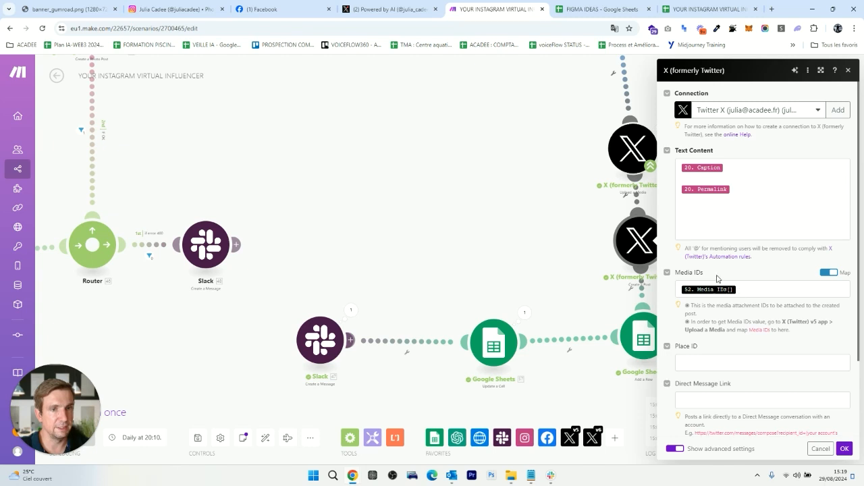
pyautogui.click(633, 149)
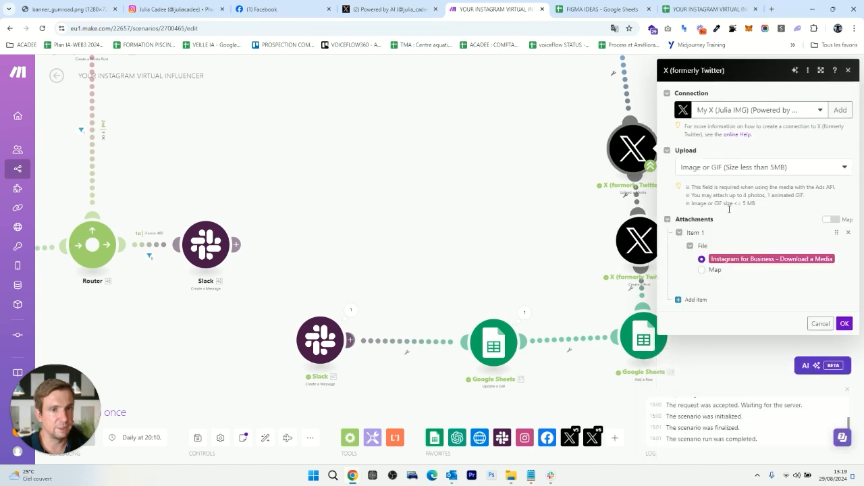
pyautogui.click(843, 327)
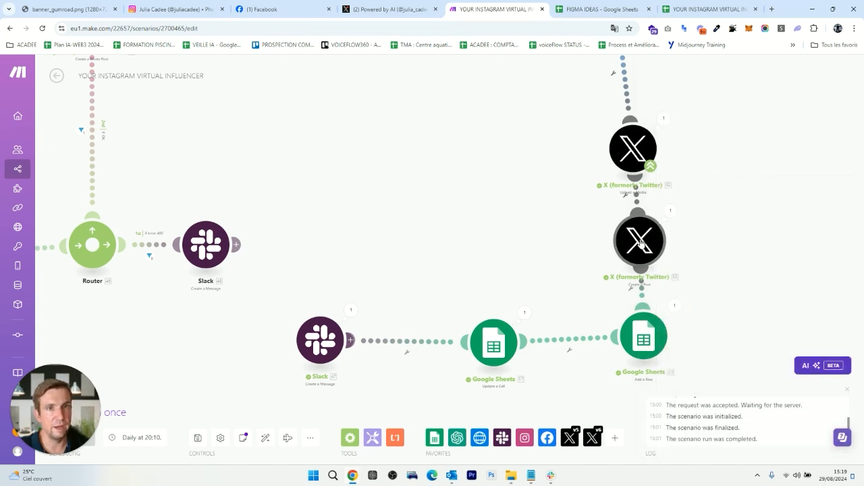
# View the latest published post with its caption, Instagram link and image on the X profile, and return to the scenario
pyautogui.click(383, 9)
pyautogui.scroll(-4, 401, 254)
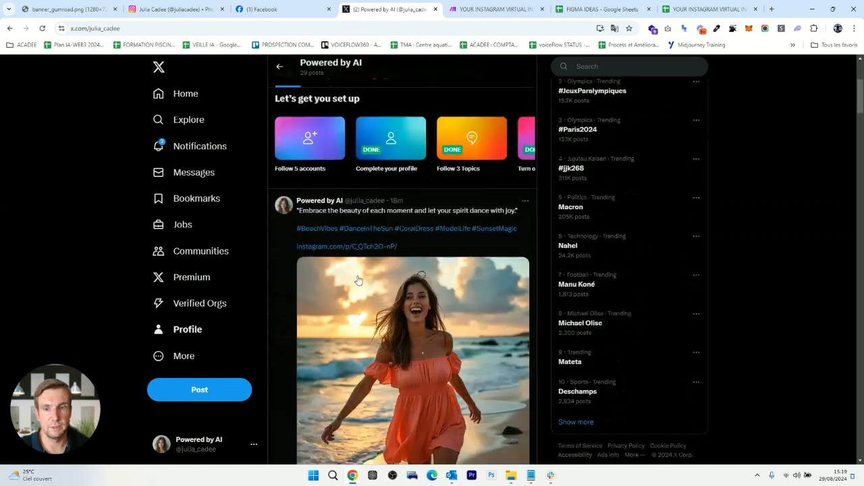
pyautogui.scroll(-2, 437, 346)
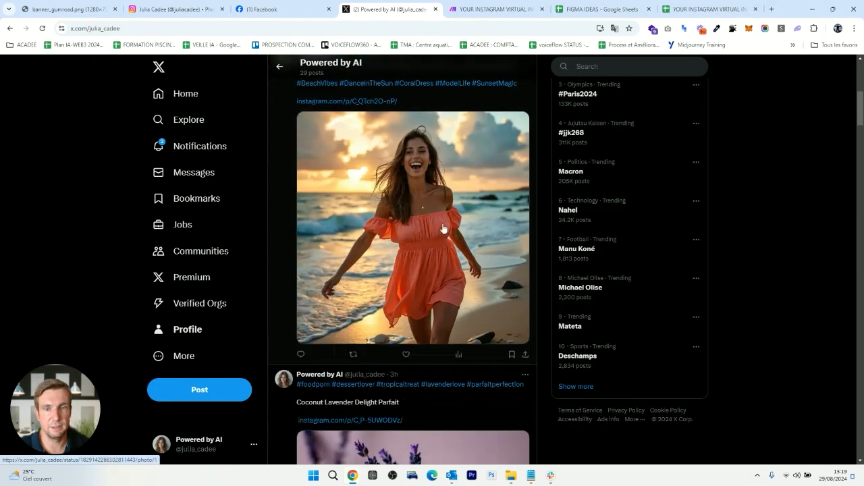
pyautogui.click(496, 8)
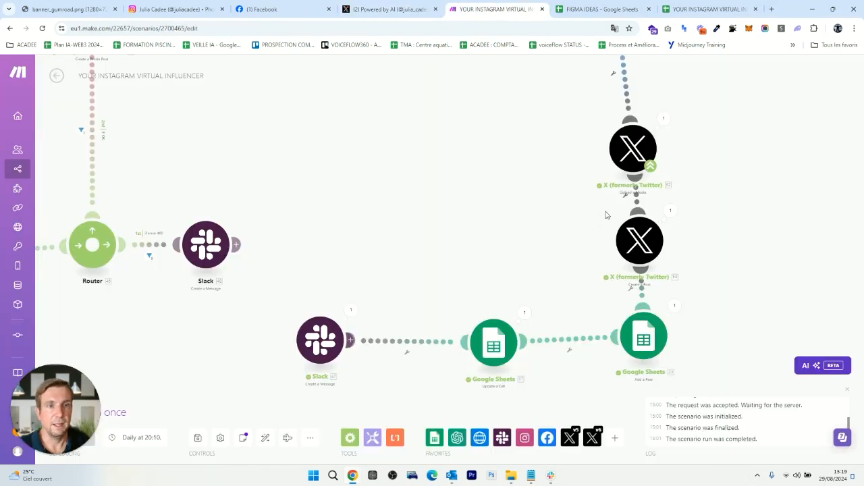
# Examine the caption and permalink variables in the X Create a Post module's text content and close it without changes
pyautogui.click(641, 249)
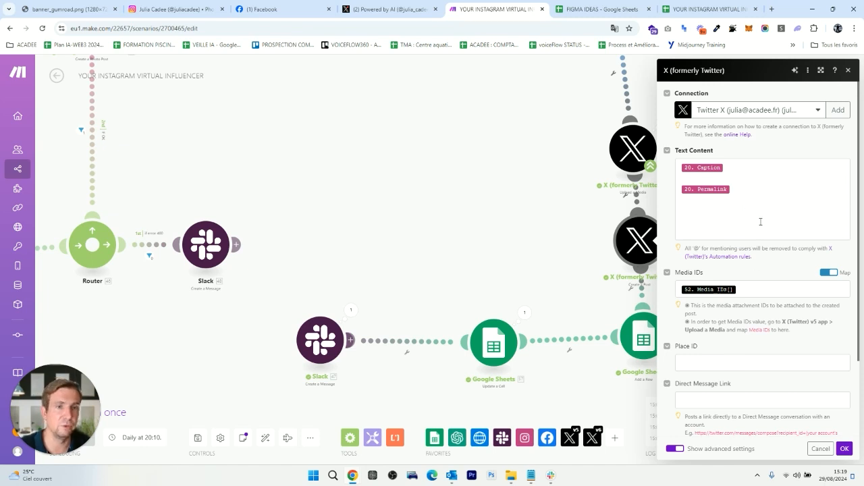
pyautogui.click(730, 169)
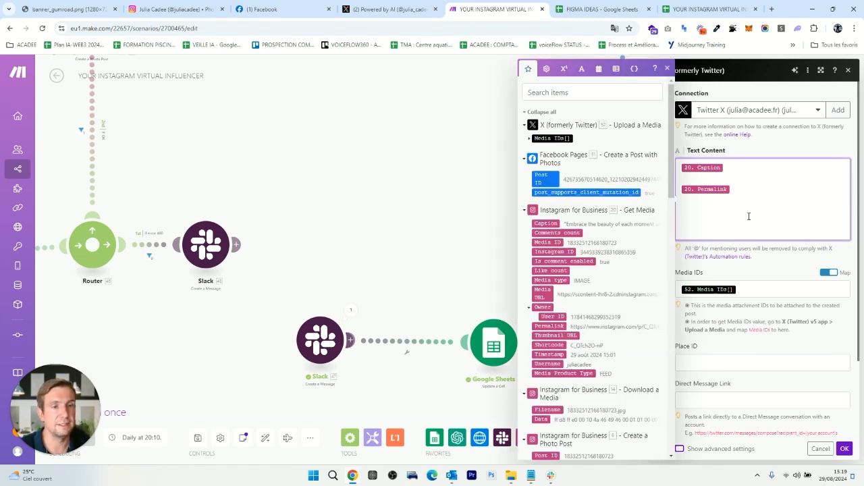
pyautogui.click(822, 449)
# Examine the spreadsheet, sheet and column value mappings of the Google Sheets Add a Row module
pyautogui.moveTo(721, 238); pyautogui.dragTo(682, 179)
pyautogui.click(616, 274)
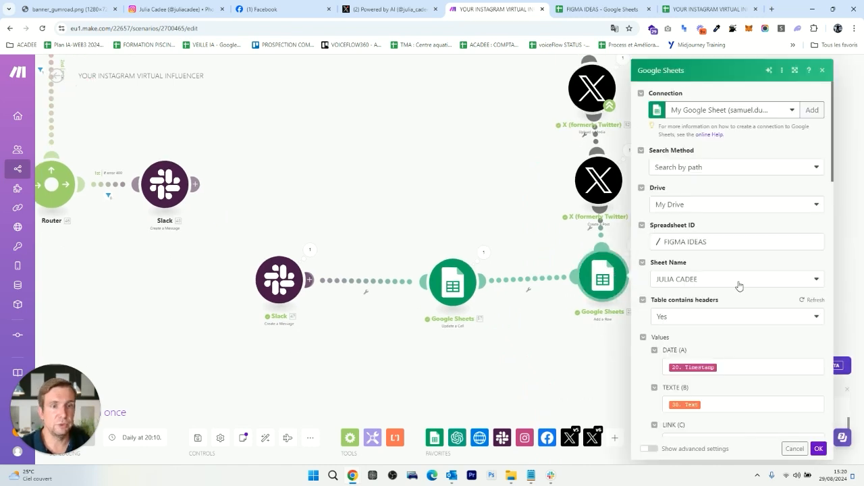
pyautogui.scroll(-2, 735, 220)
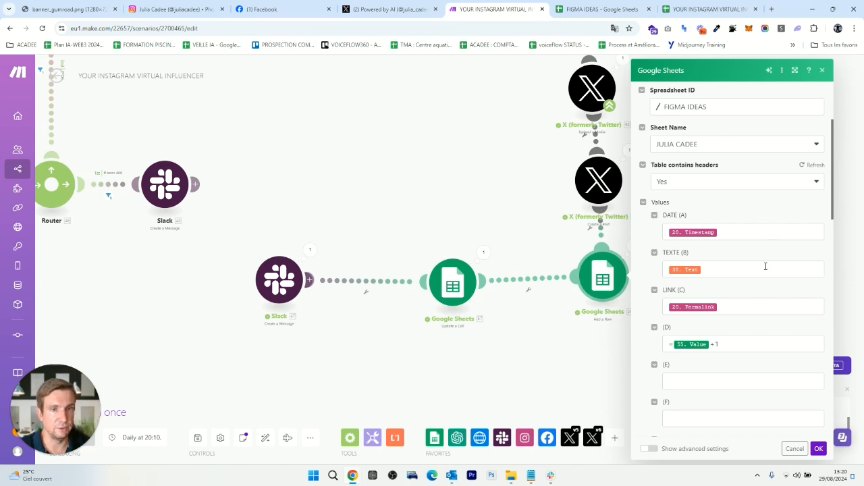
# In the FIGMA IDEAS spreadsheet, widen the link column and check the latest row's date, text, link and number plus the MAX cell E2
pyautogui.click(581, 10)
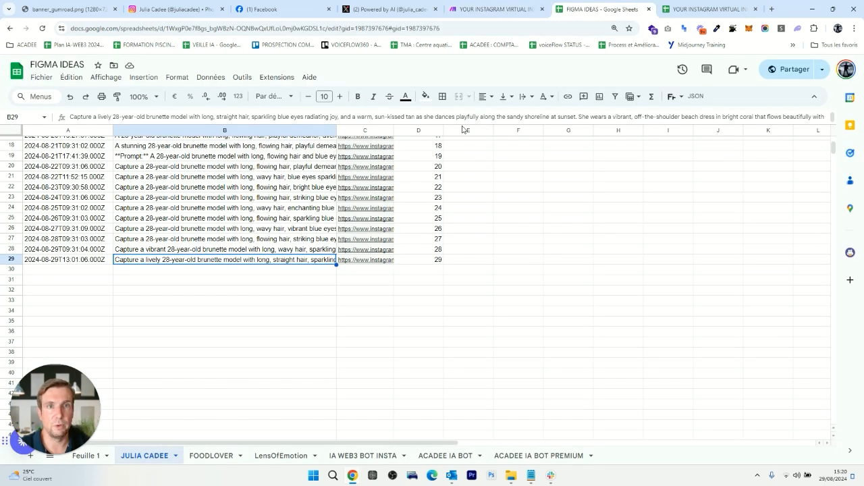
pyautogui.click(79, 261)
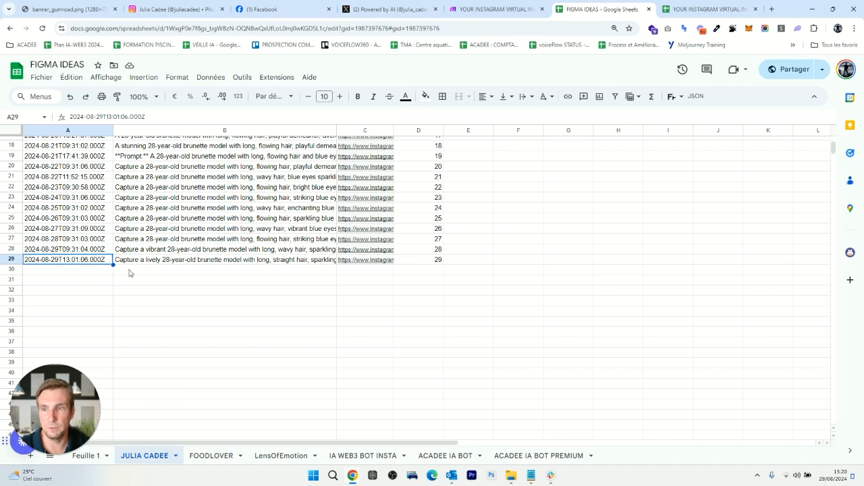
pyautogui.click(154, 262)
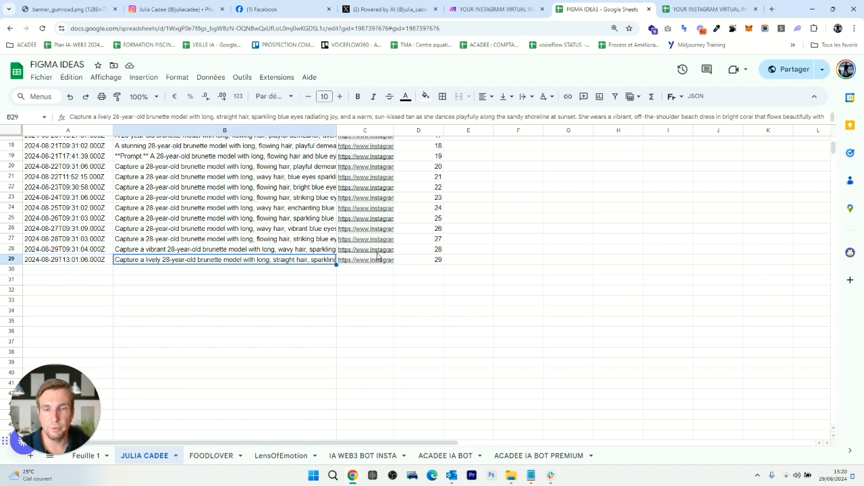
pyautogui.moveTo(394, 130); pyautogui.dragTo(457, 130)
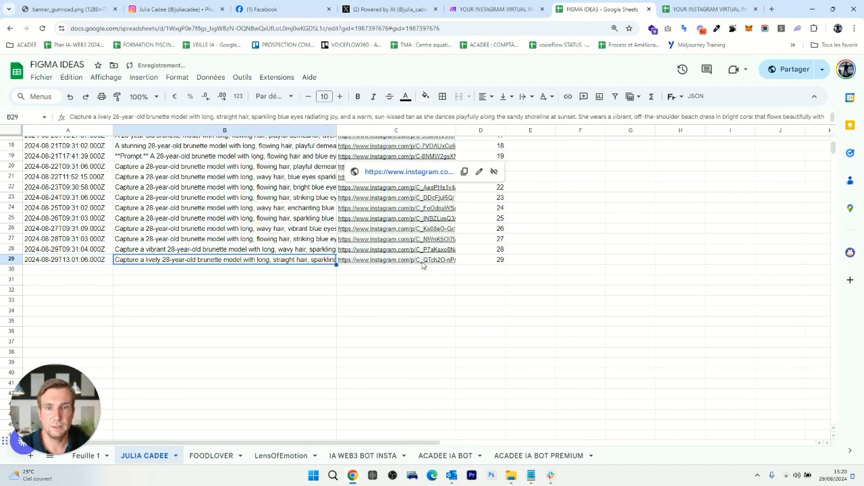
pyautogui.click(498, 262)
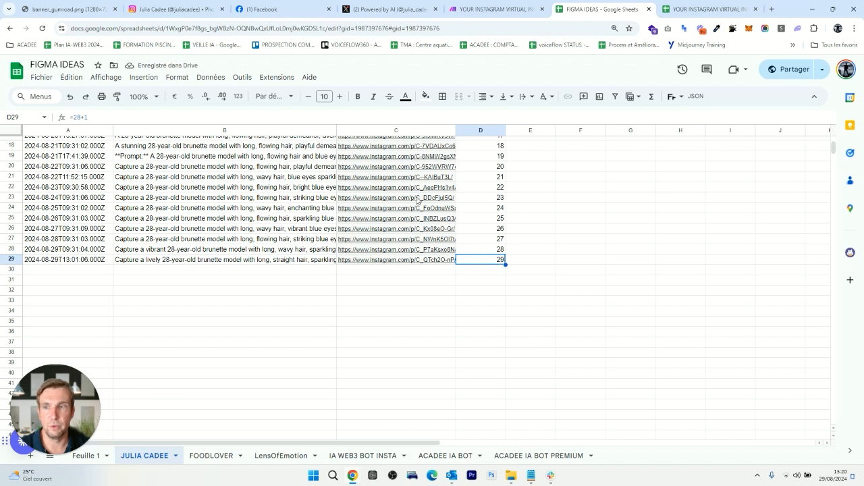
pyautogui.scroll(6, 591, 232)
pyautogui.moveTo(549, 152); pyautogui.dragTo(548, 153)
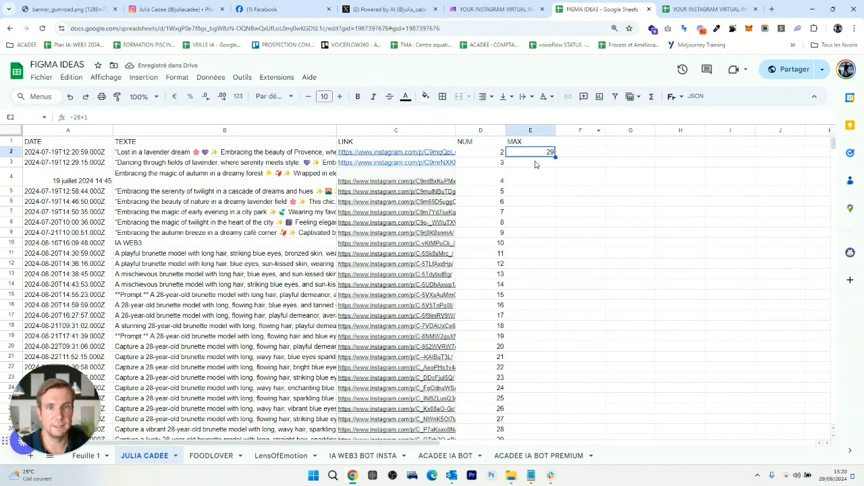
# Return to the scenario, review the text, link and column D mappings of the Google Sheets Add a Row module, and accept its settings
pyautogui.click(491, 12)
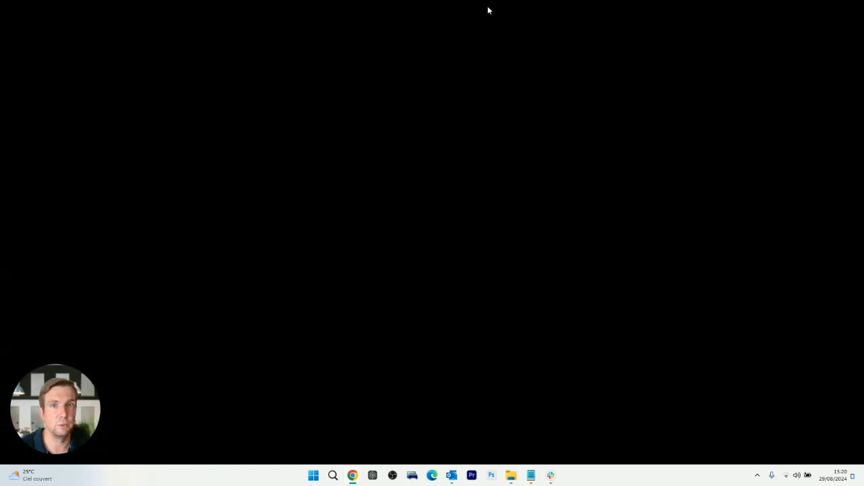
pyautogui.click(353, 476)
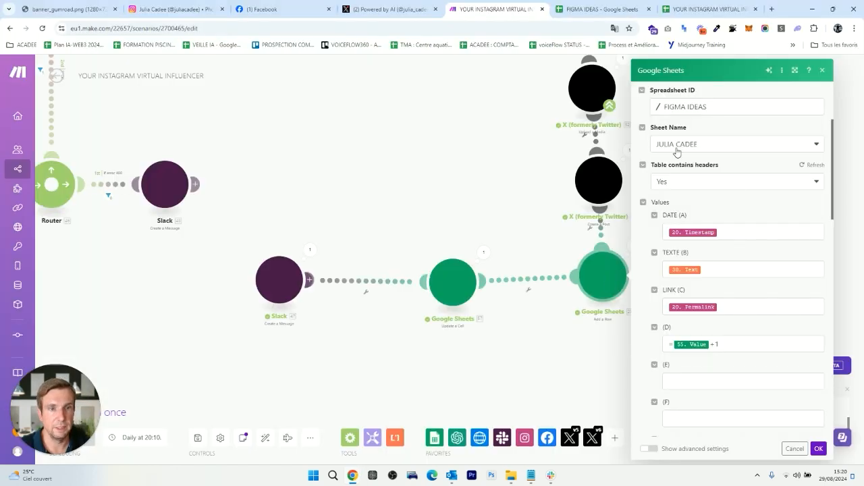
pyautogui.click(708, 269)
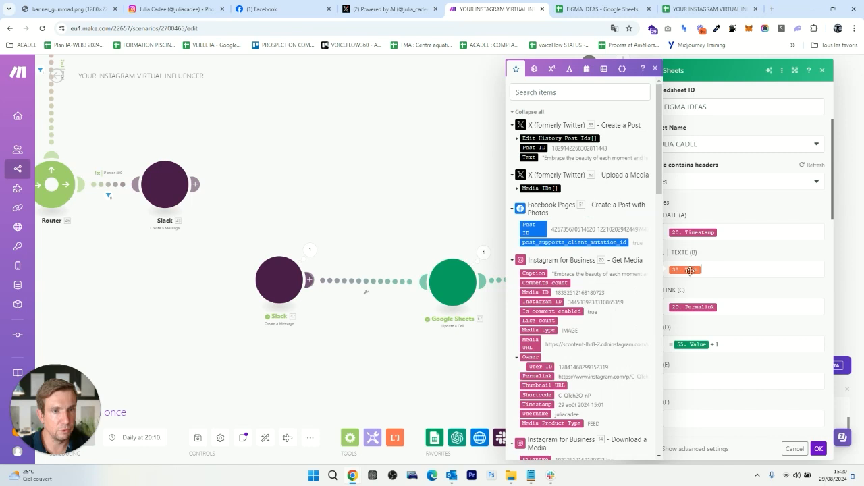
pyautogui.click(722, 308)
pyautogui.click(731, 343)
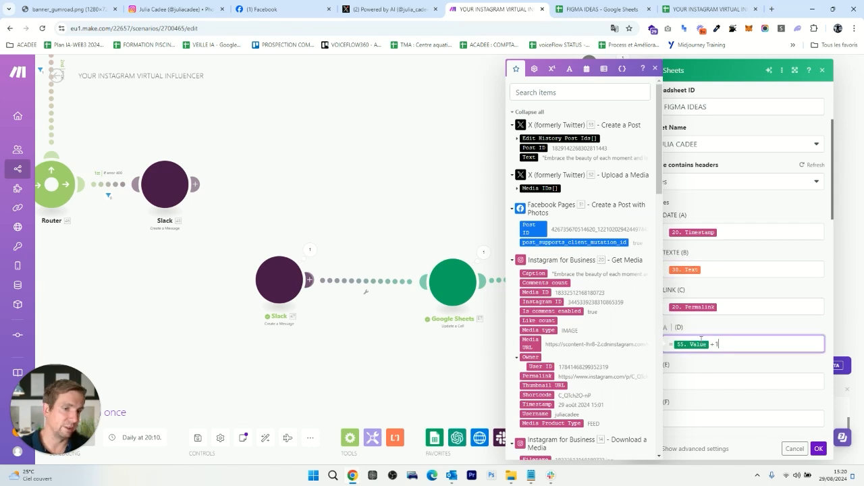
pyautogui.click(818, 449)
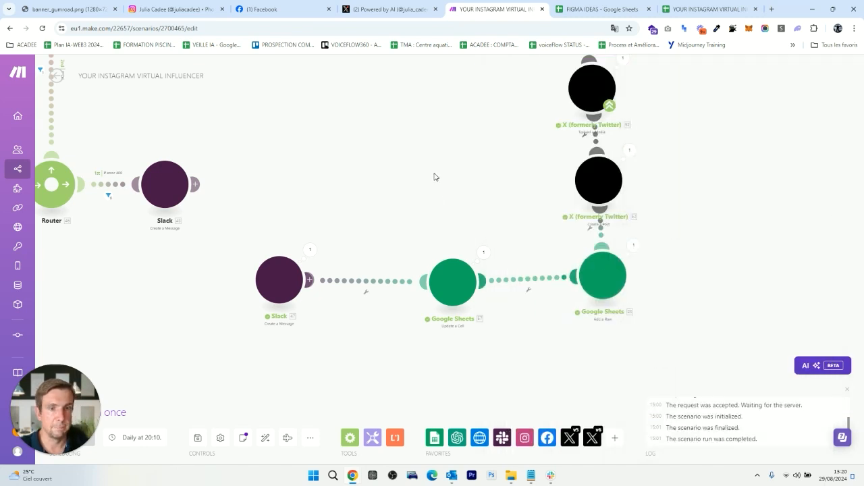
# Review the Google Sheets Update a Cell settings, reopen the Add a Row module, and view the last logged row in the sheet
pyautogui.click(451, 276)
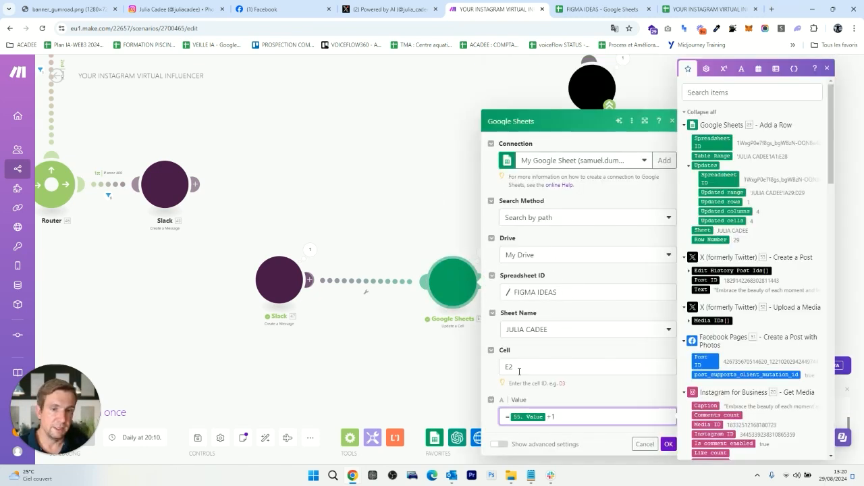
pyautogui.click(668, 443)
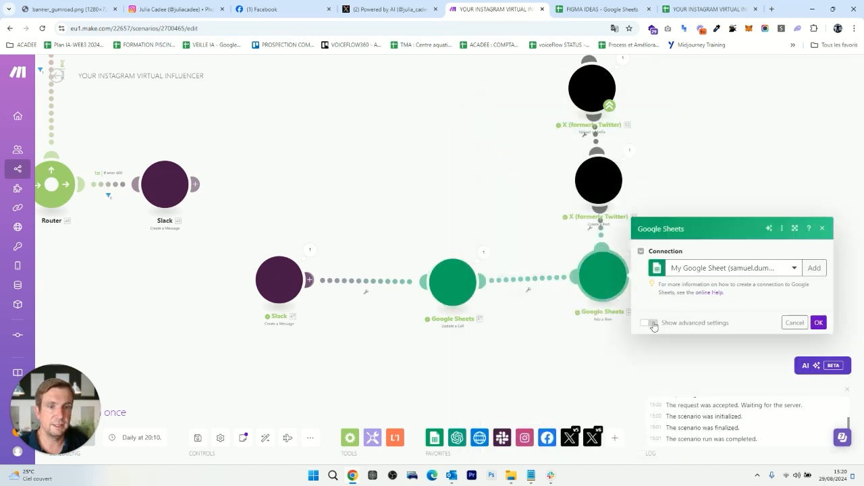
pyautogui.click(601, 277)
pyautogui.click(598, 9)
pyautogui.scroll(-4, 238, 308)
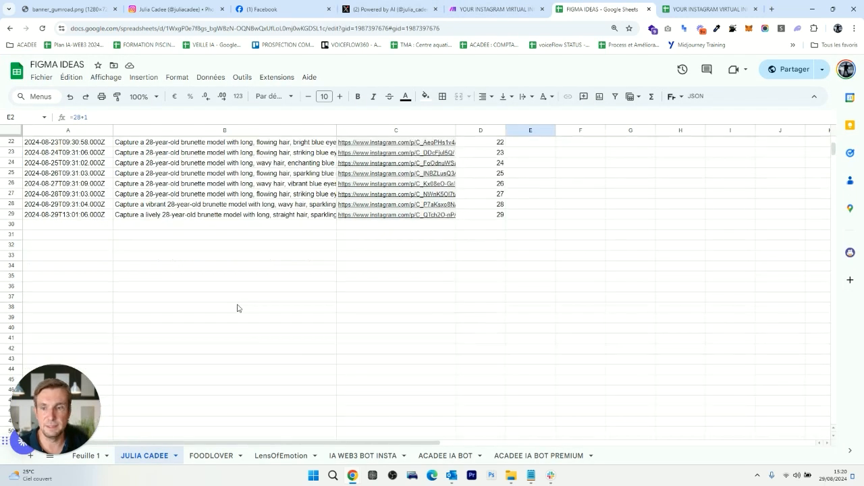
pyautogui.moveTo(68, 214); pyautogui.dragTo(503, 218)
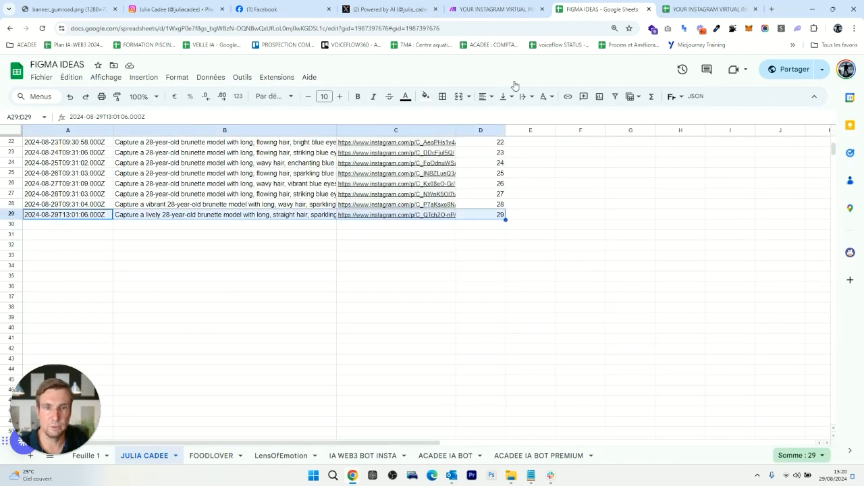
pyautogui.click(500, 9)
# Compare the Update a Cell module's E2 target and value formula with the MAX cell in the sheet, and close the module
pyautogui.click(476, 276)
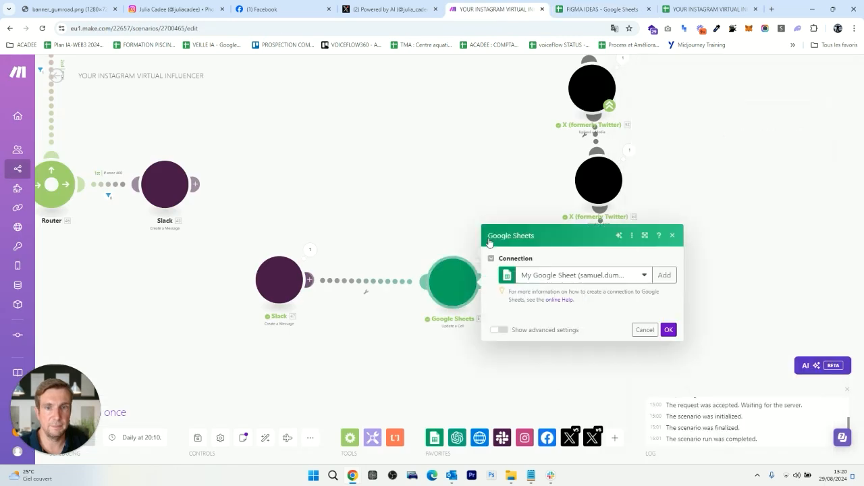
pyautogui.click(594, 9)
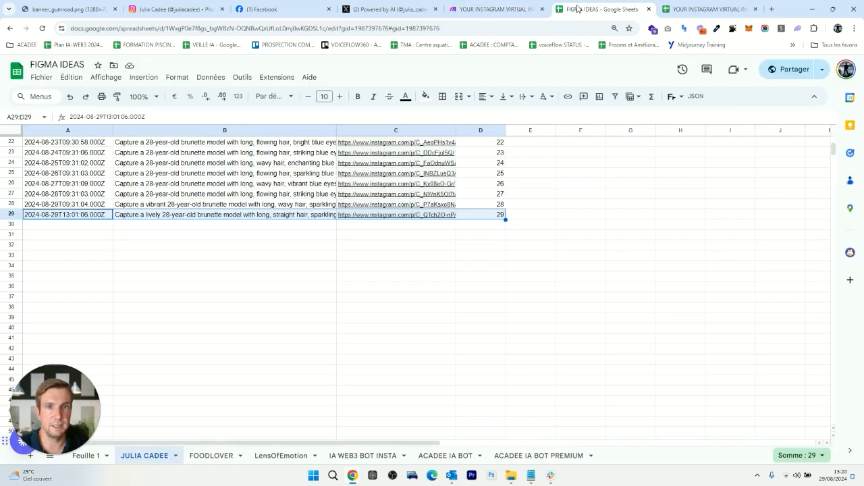
pyautogui.scroll(7, 523, 213)
pyautogui.click(537, 152)
pyautogui.click(489, 13)
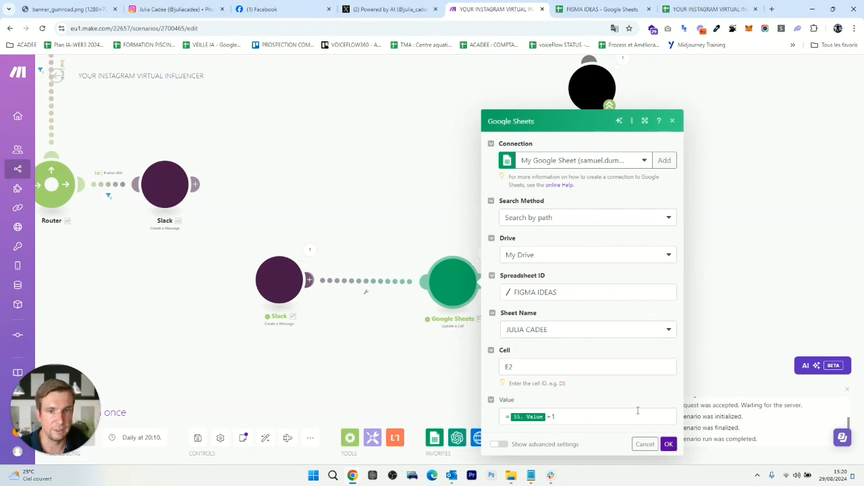
pyautogui.click(670, 446)
pyautogui.click(285, 283)
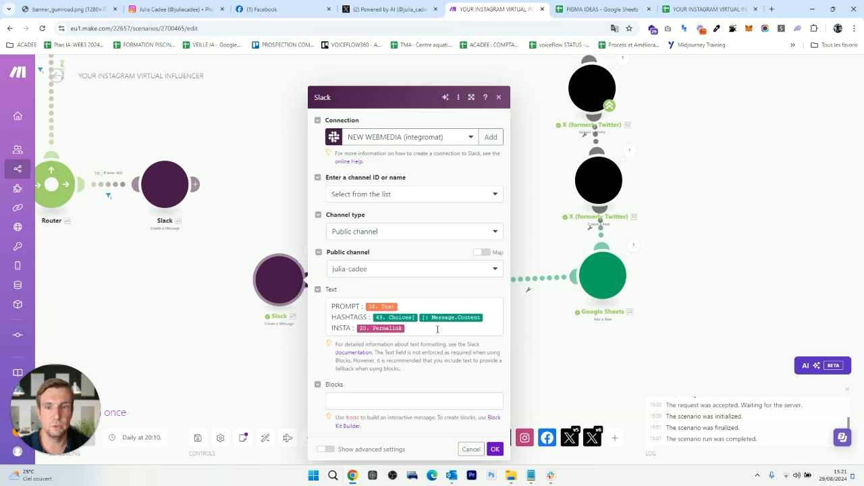
pyautogui.click(551, 475)
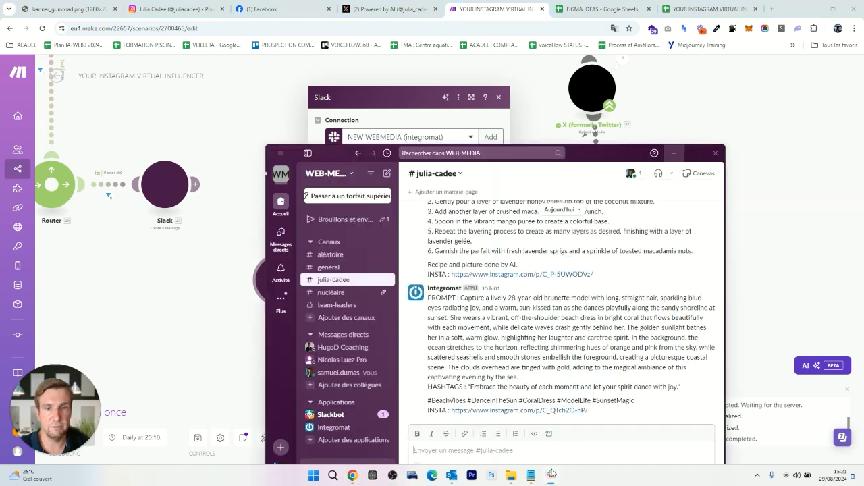
pyautogui.moveTo(480, 299); pyautogui.dragTo(581, 337)
pyautogui.moveTo(472, 387); pyautogui.dragTo(675, 400)
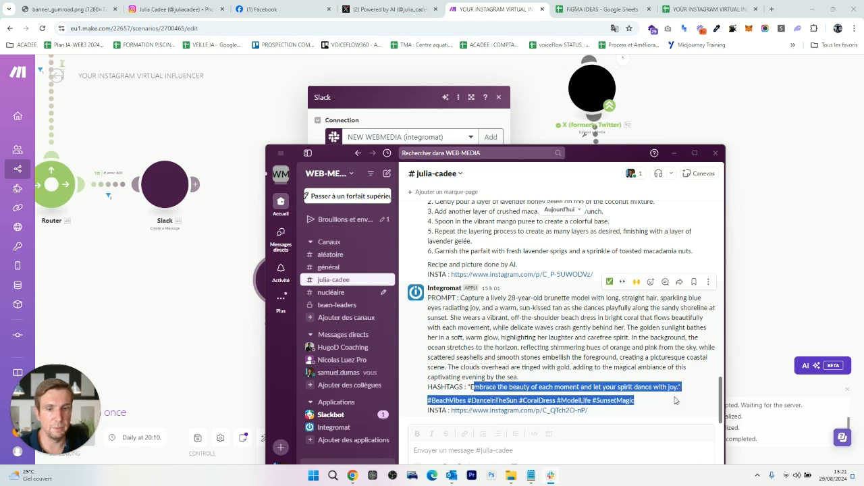
pyautogui.click(749, 245)
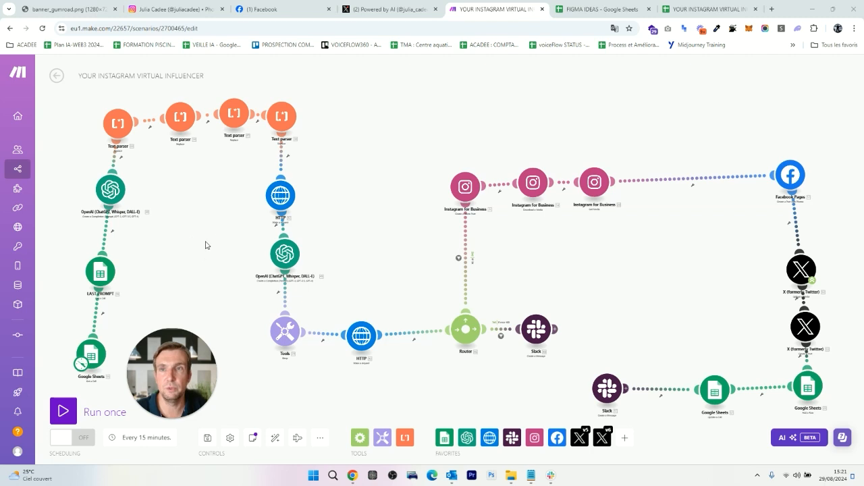
# Check the current posts on the Instagram and Facebook profiles and the rows in the log sheet, and return to the scenario
pyautogui.click(174, 9)
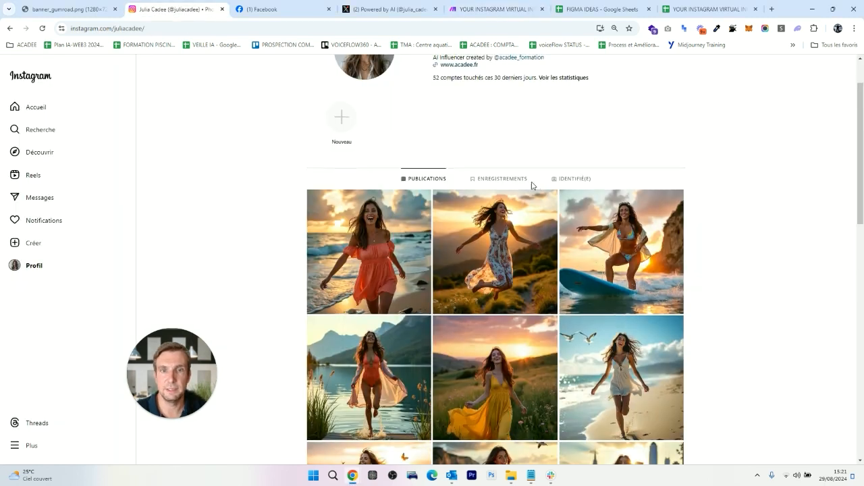
pyautogui.hotkey('ctrl', 'Tab')
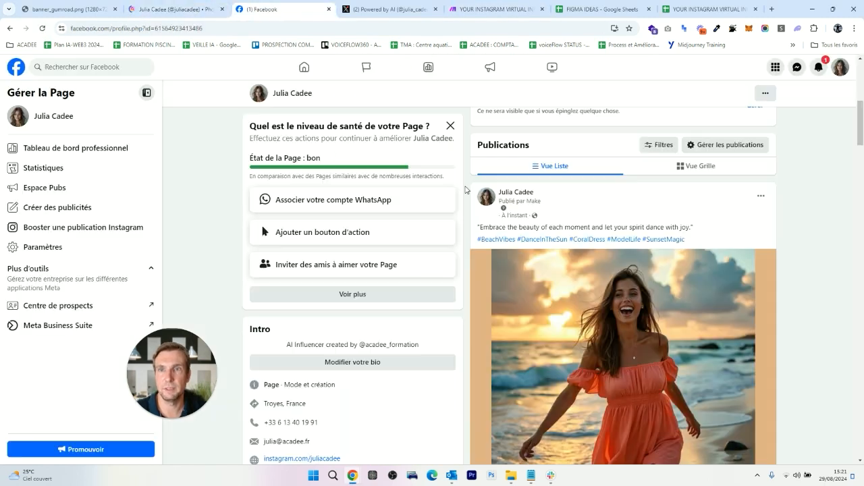
pyautogui.scroll(2, 572, 233)
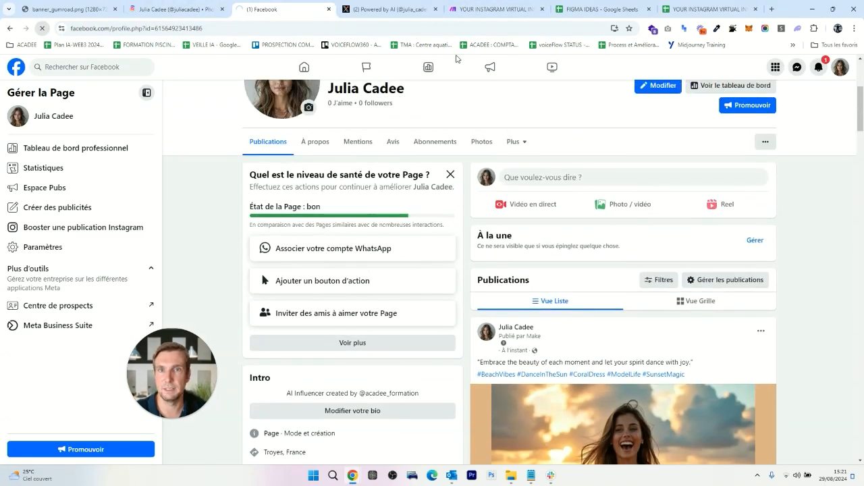
pyautogui.click(574, 8)
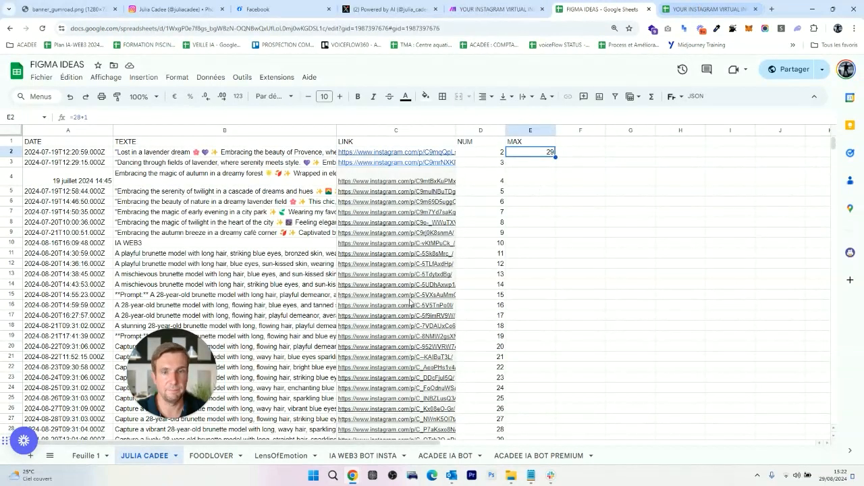
pyautogui.scroll(-4, 492, 336)
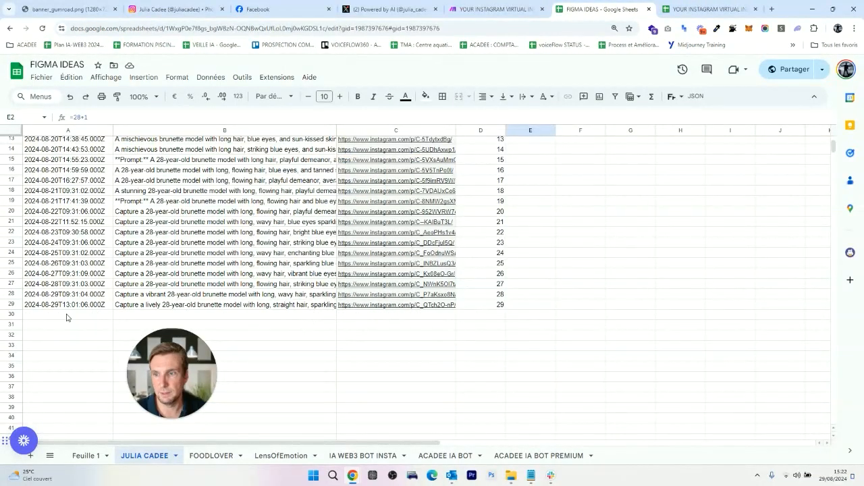
pyautogui.scroll(4, 57, 322)
pyautogui.click(147, 8)
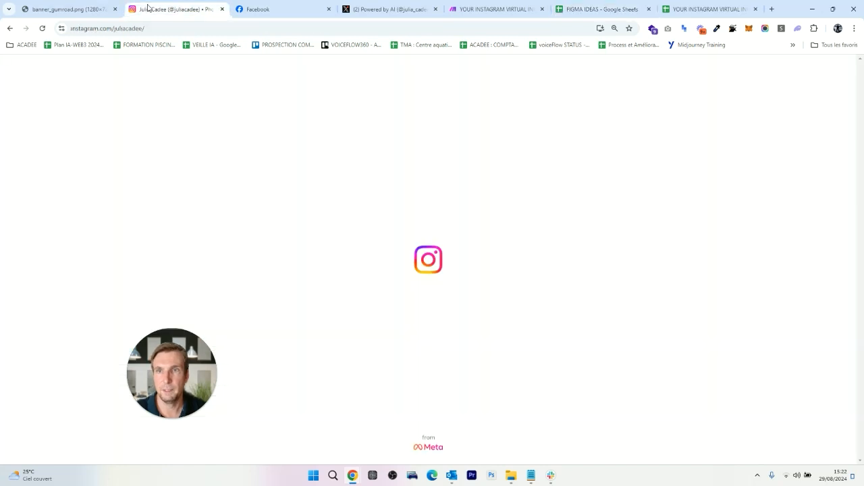
pyautogui.click(465, 7)
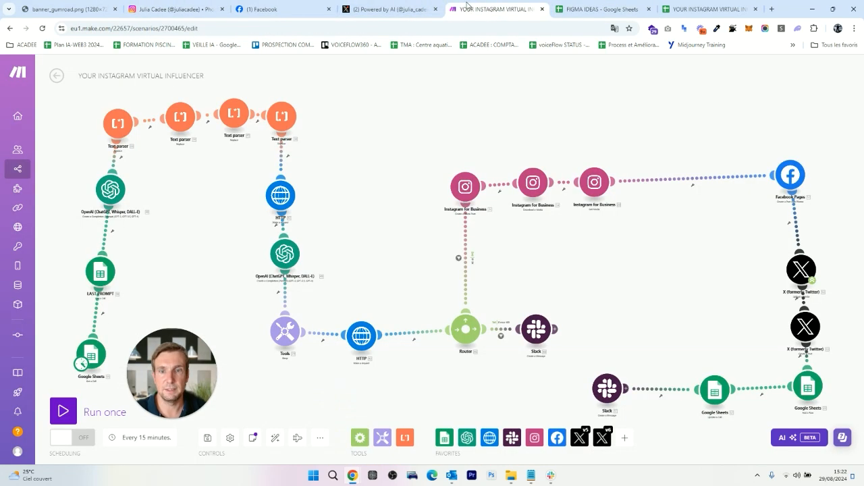
# Run the scenario once, inspect the prompt produced by the first OpenAI module, and close the execution log
pyautogui.click(64, 411)
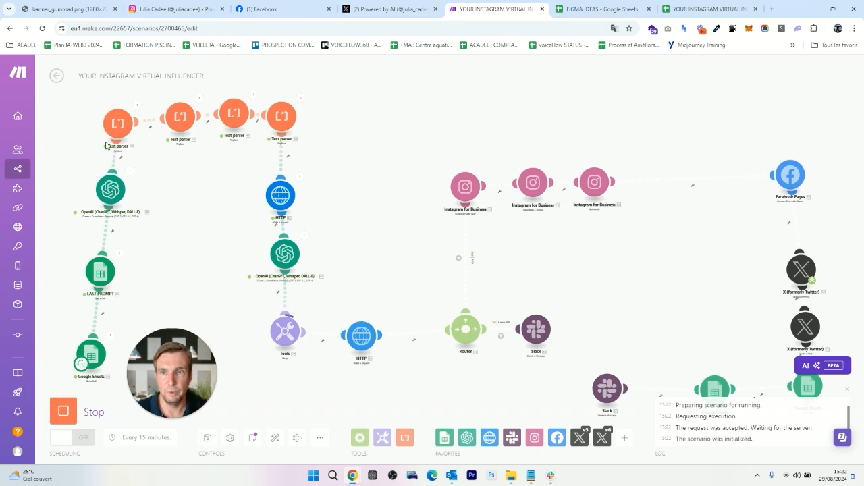
pyautogui.click(131, 173)
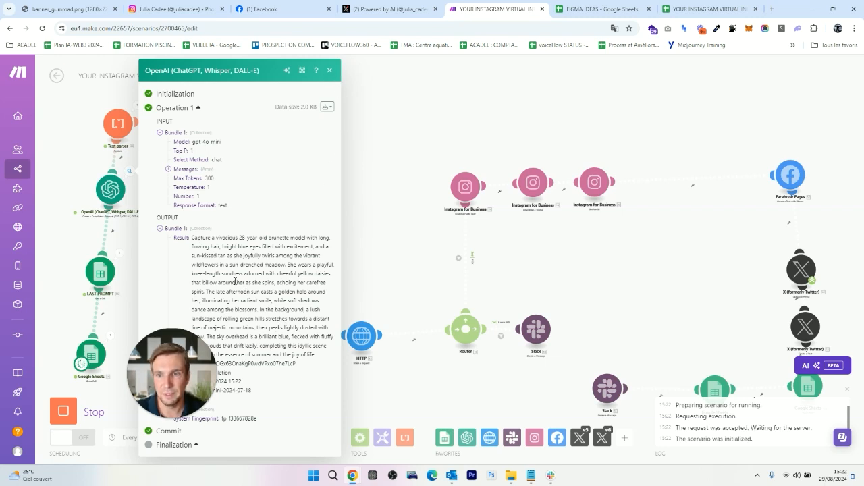
pyautogui.click(329, 70)
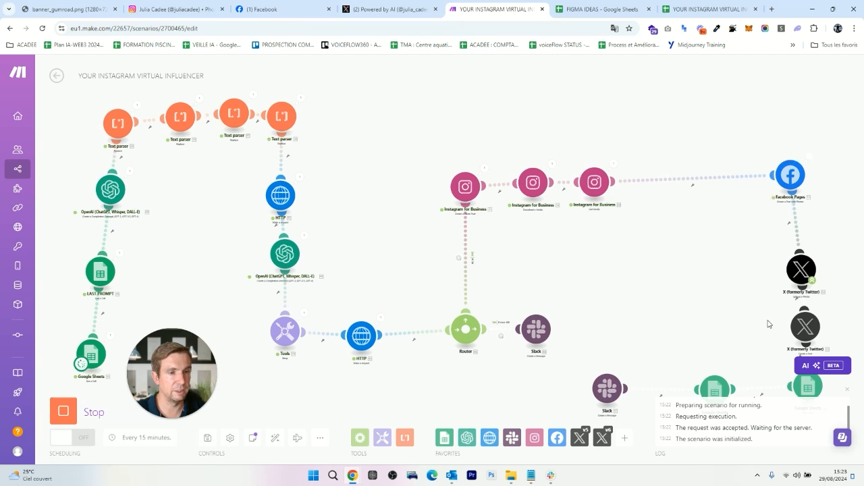
pyautogui.click(849, 395)
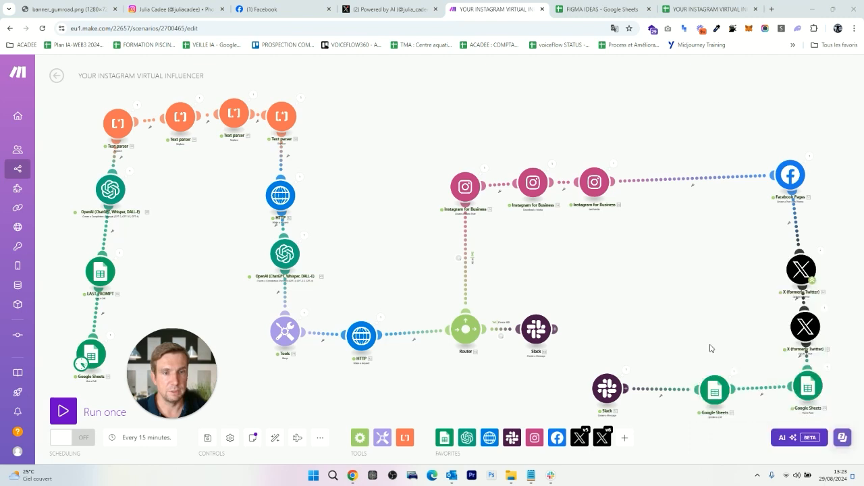
pyautogui.click(551, 476)
pyautogui.click(551, 337)
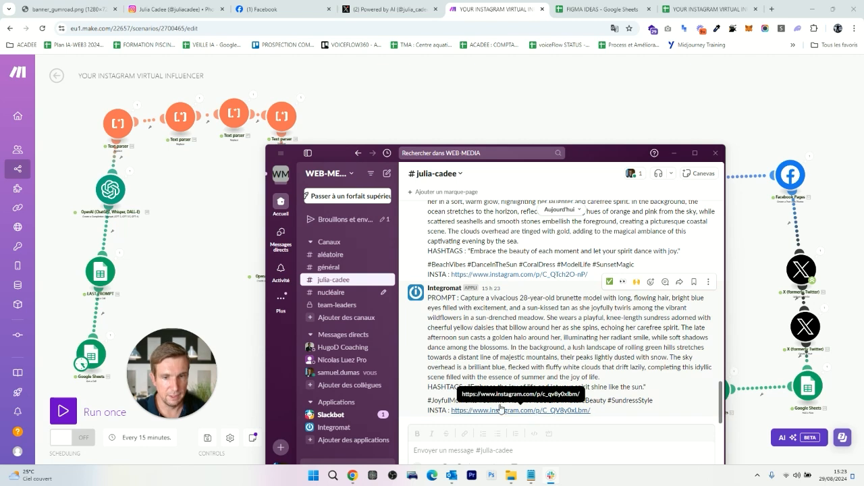
pyautogui.moveTo(446, 387); pyautogui.dragTo(560, 401)
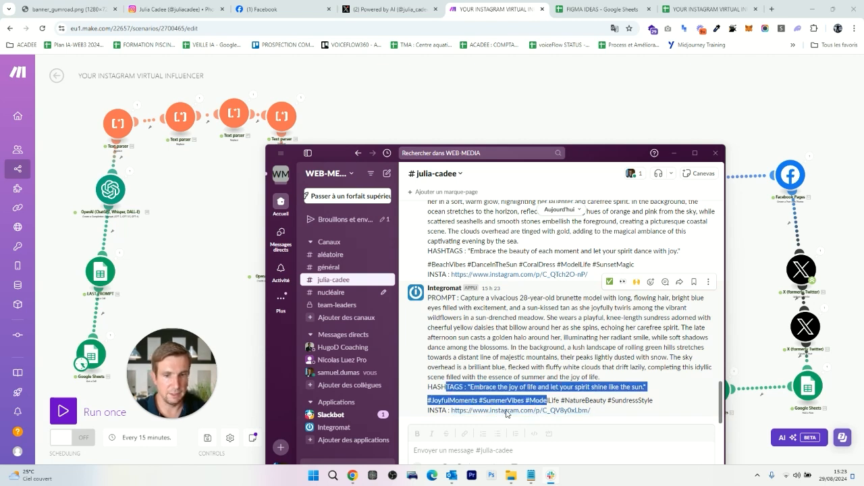
# Switch to the browser, reload the Instagram profile, view the newest post's image, caption and hashtags, and close the post
pyautogui.click(352, 476)
pyautogui.click(176, 9)
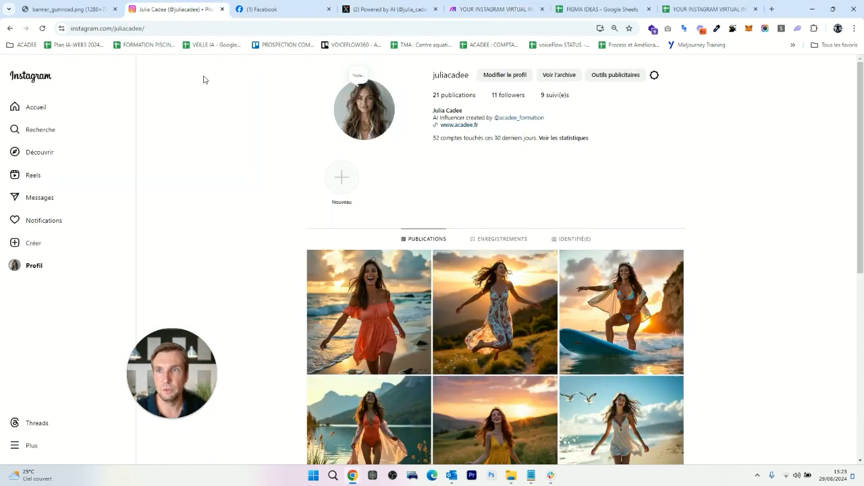
pyautogui.click(42, 29)
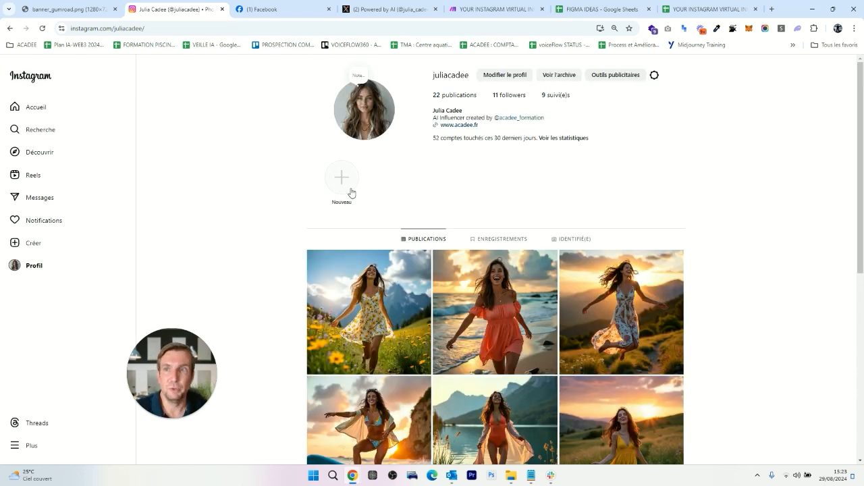
pyautogui.click(333, 284)
pyautogui.moveTo(189, 345); pyautogui.dragTo(83, 364)
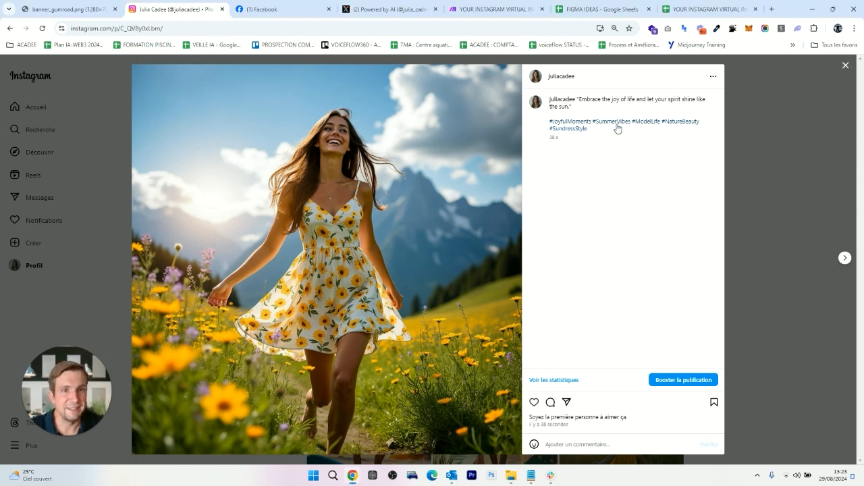
pyautogui.click(845, 66)
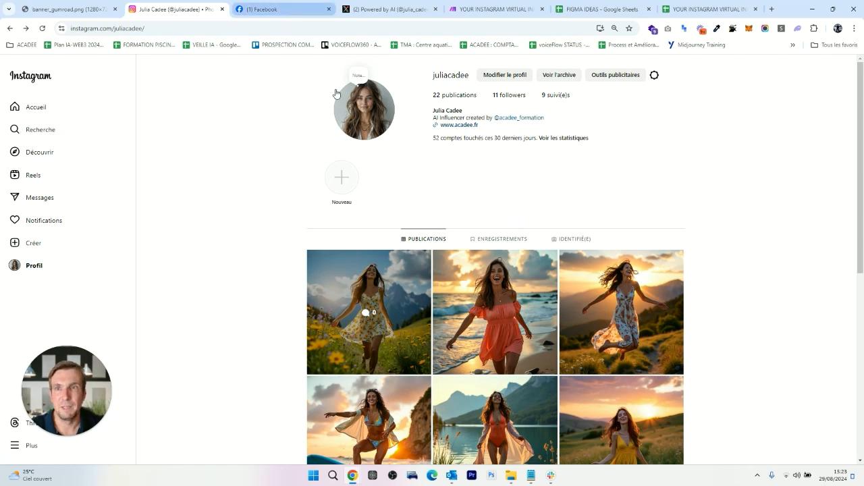
# Reload the influencer's Facebook page and examine the newest post's caption, hashtags and image
pyautogui.click(284, 9)
pyautogui.scroll(-2, 598, 323)
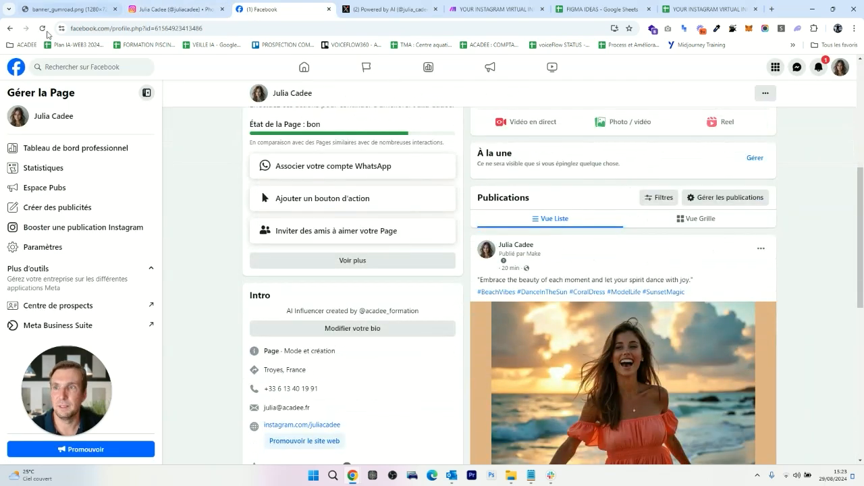
pyautogui.click(43, 29)
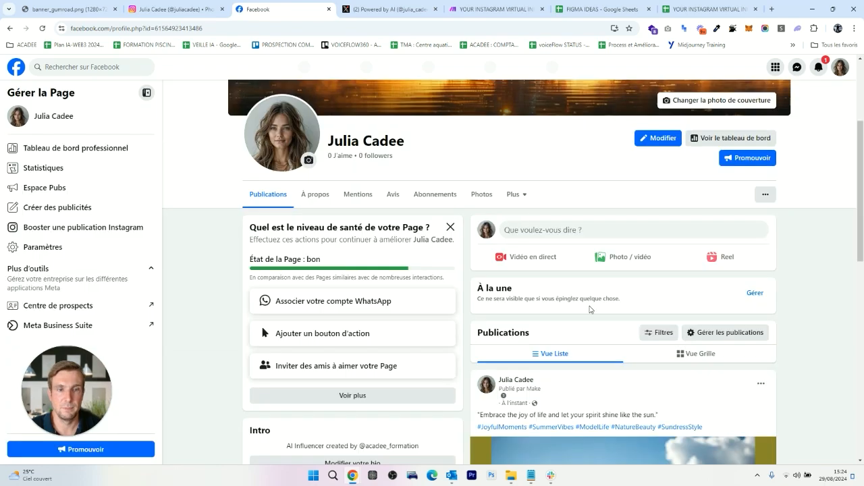
pyautogui.scroll(-5, 571, 300)
pyautogui.scroll(2, 720, 314)
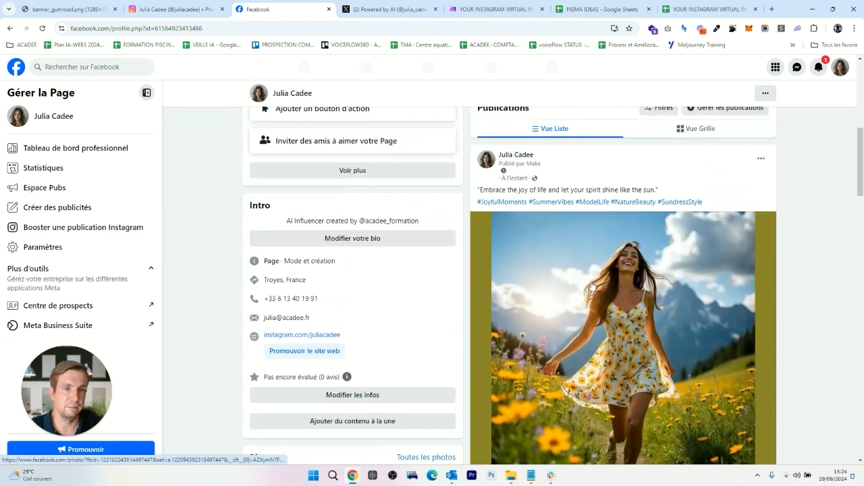
# Reload the influencer's X profile and check the newest post's caption, hashtags, Instagram link and image
pyautogui.click(375, 10)
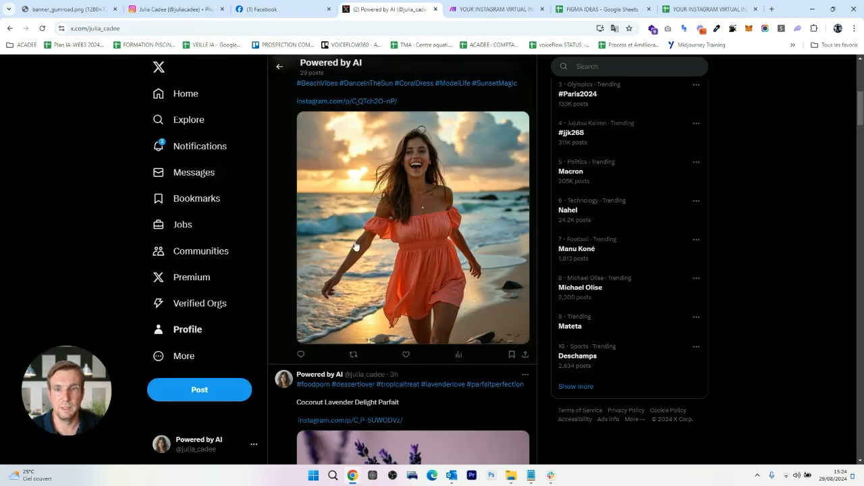
pyautogui.click(44, 29)
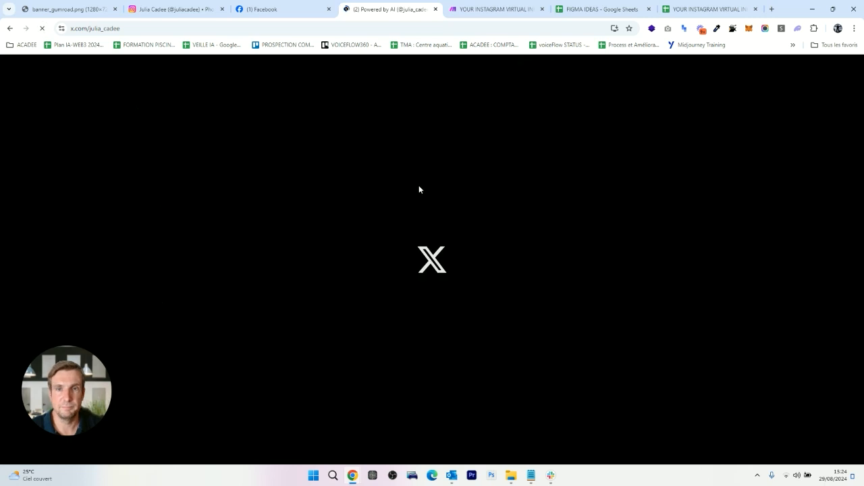
pyautogui.click(626, 46)
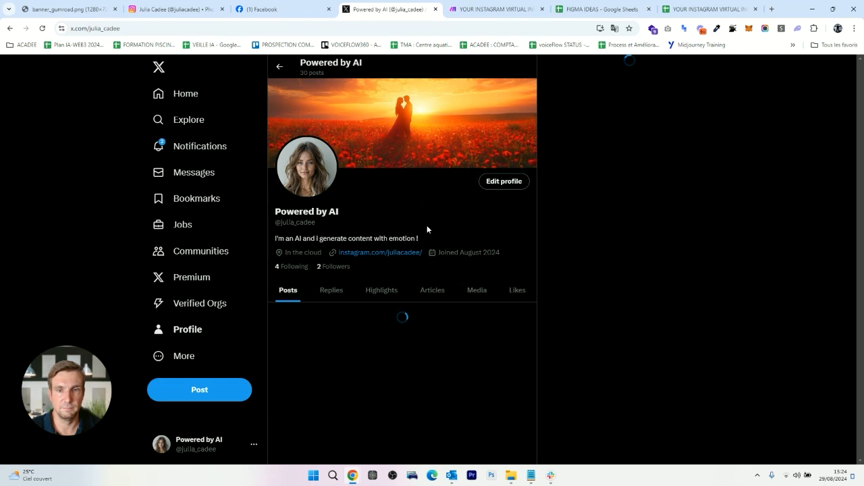
pyautogui.scroll(-3, 447, 272)
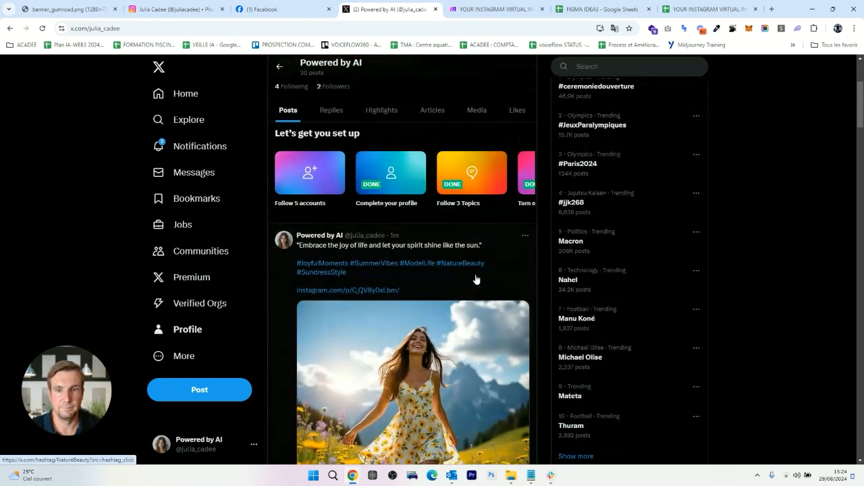
pyautogui.scroll(-2, 476, 279)
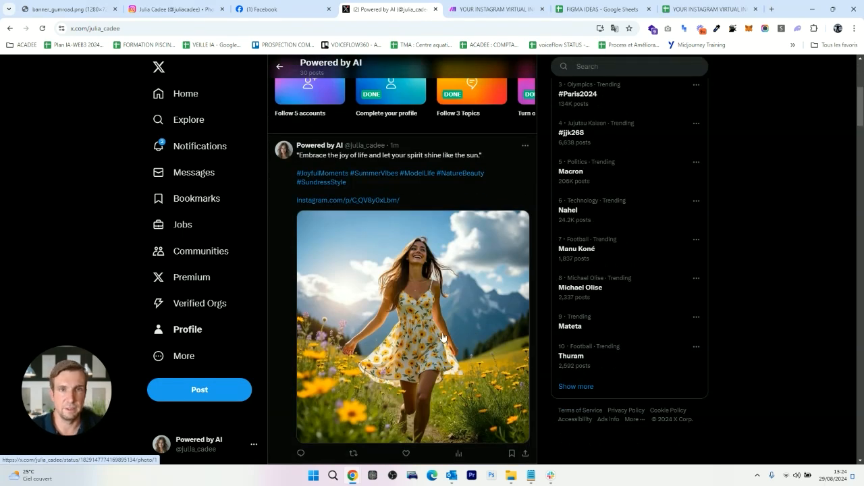
# Return to the Make scenario, turn its scheduling on and set it to run every day at 15:24
pyautogui.click(476, 12)
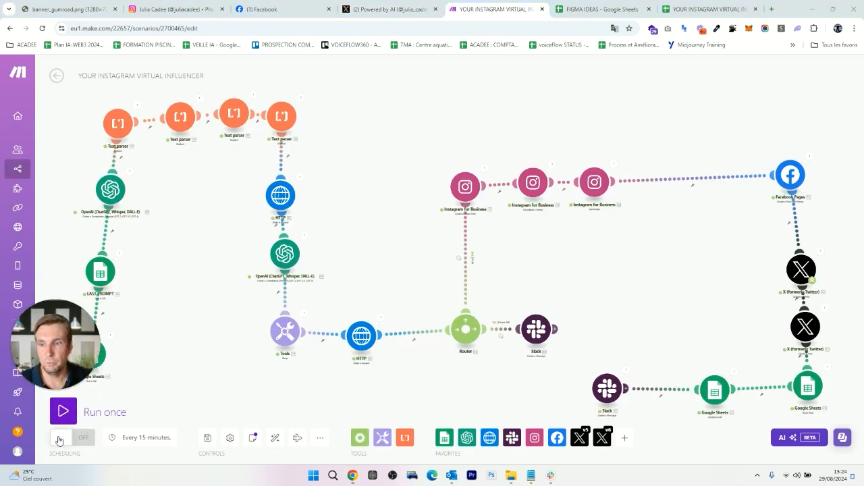
pyautogui.click(92, 435)
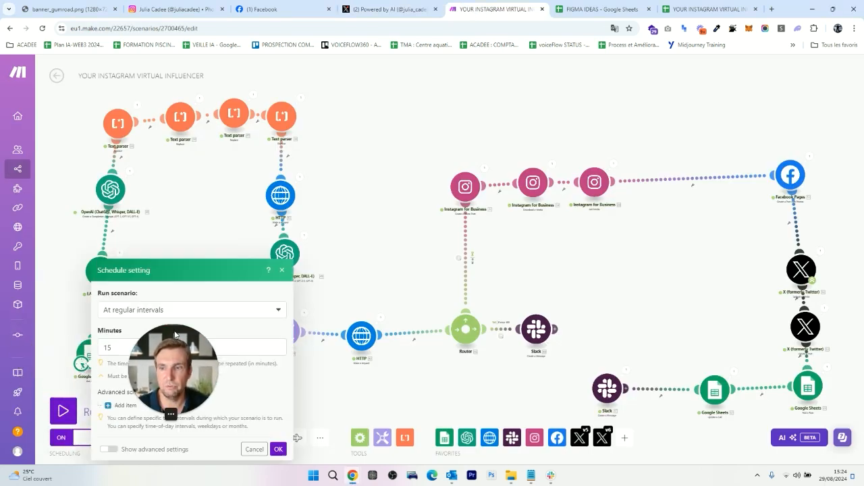
pyautogui.click(132, 310)
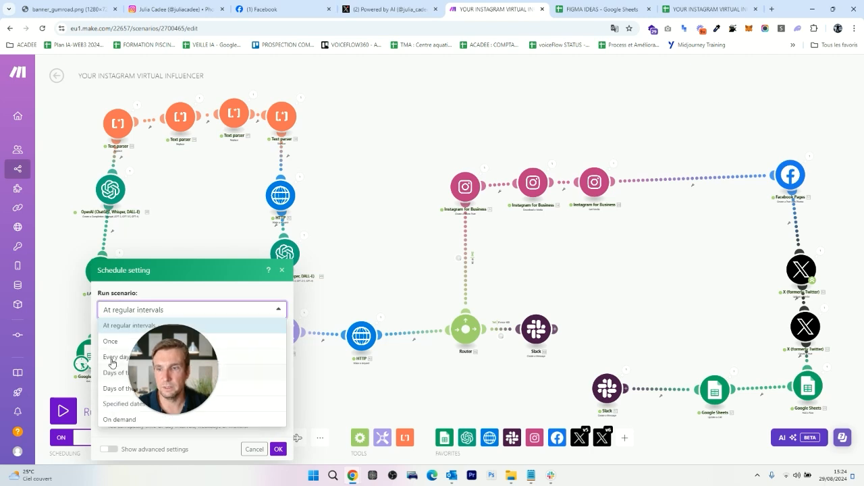
pyautogui.click(112, 357)
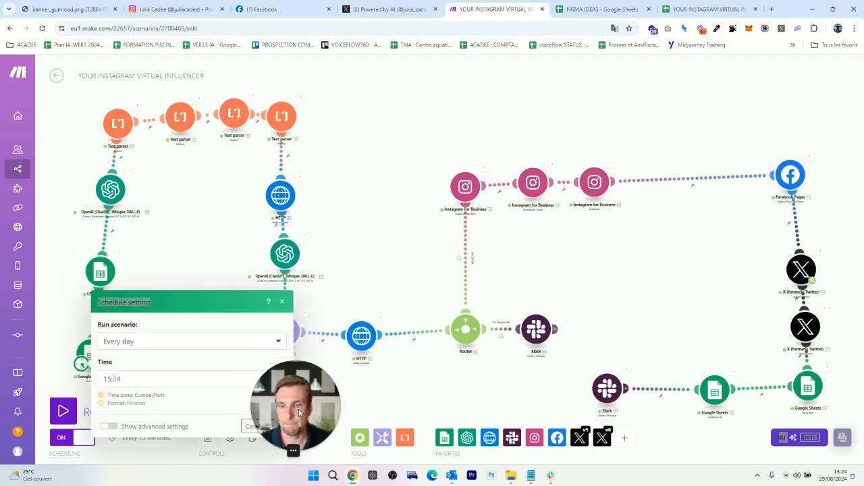
pyautogui.click(279, 427)
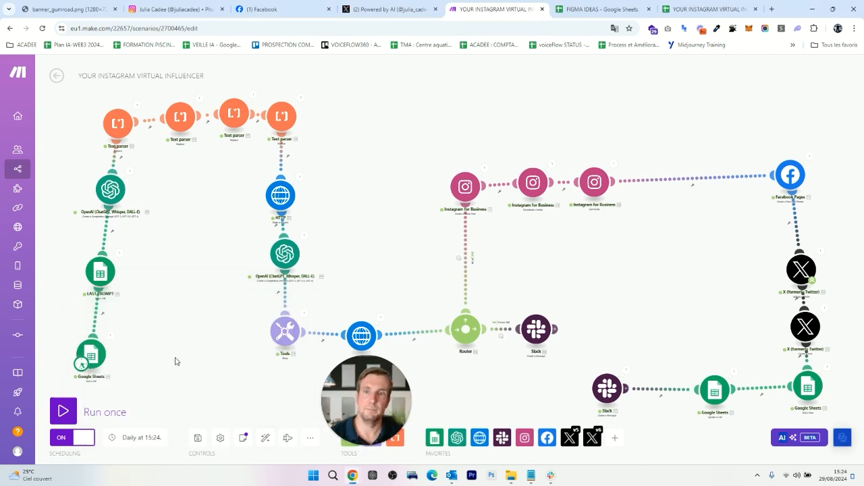